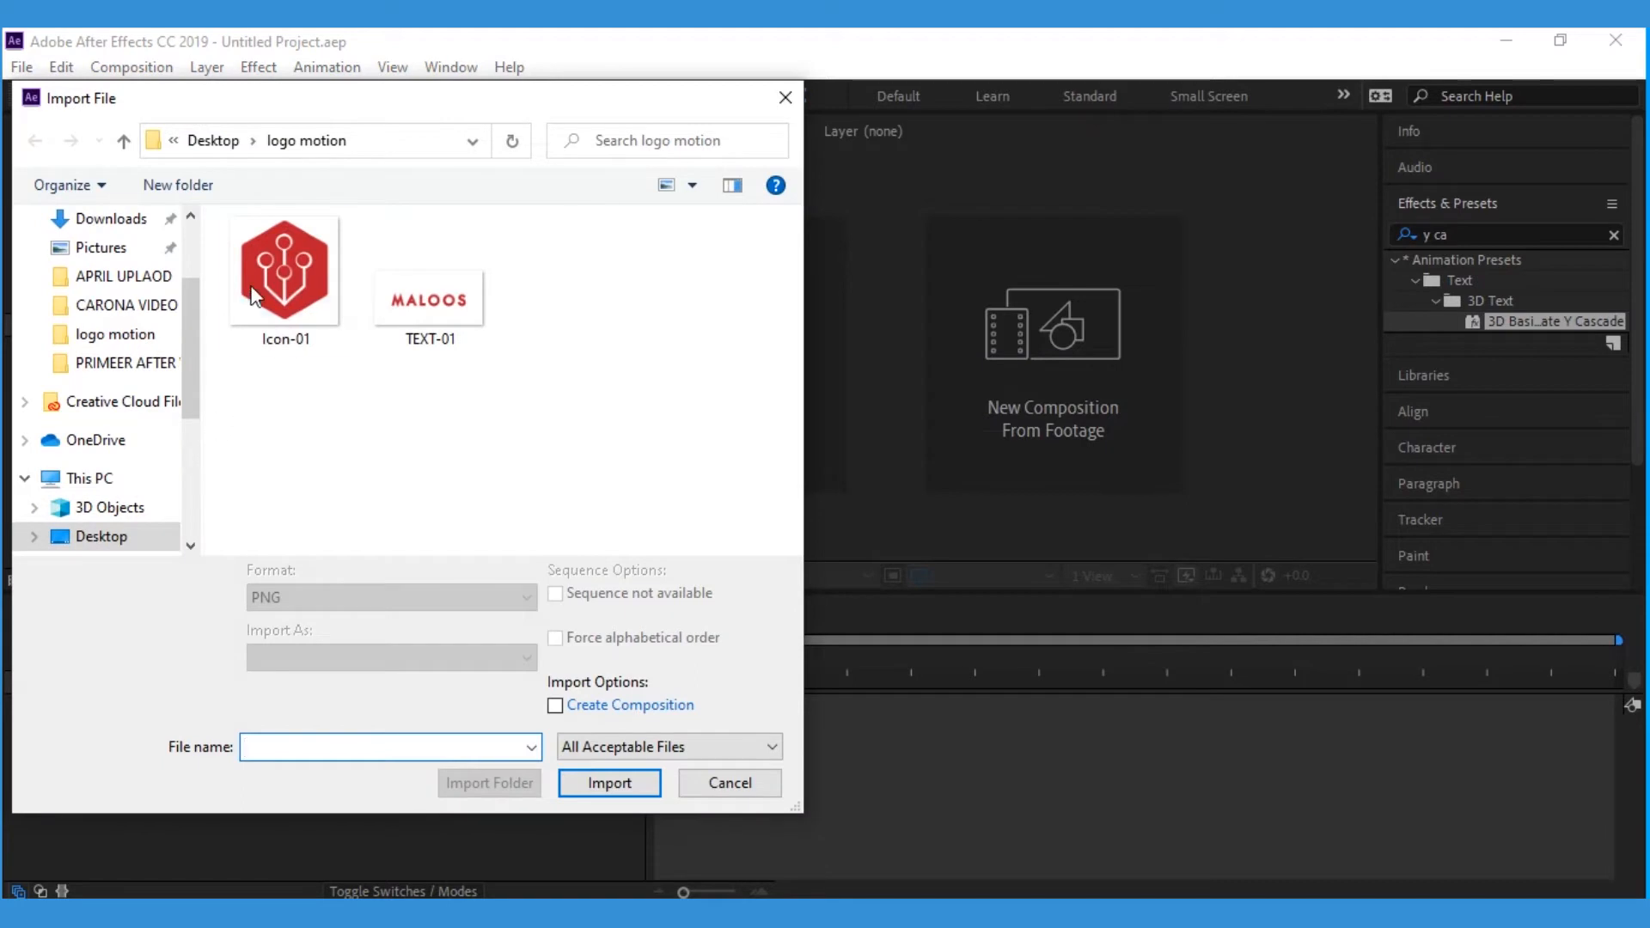
Import the Icon-01 PNG into the project as footage
left_click(256, 294)
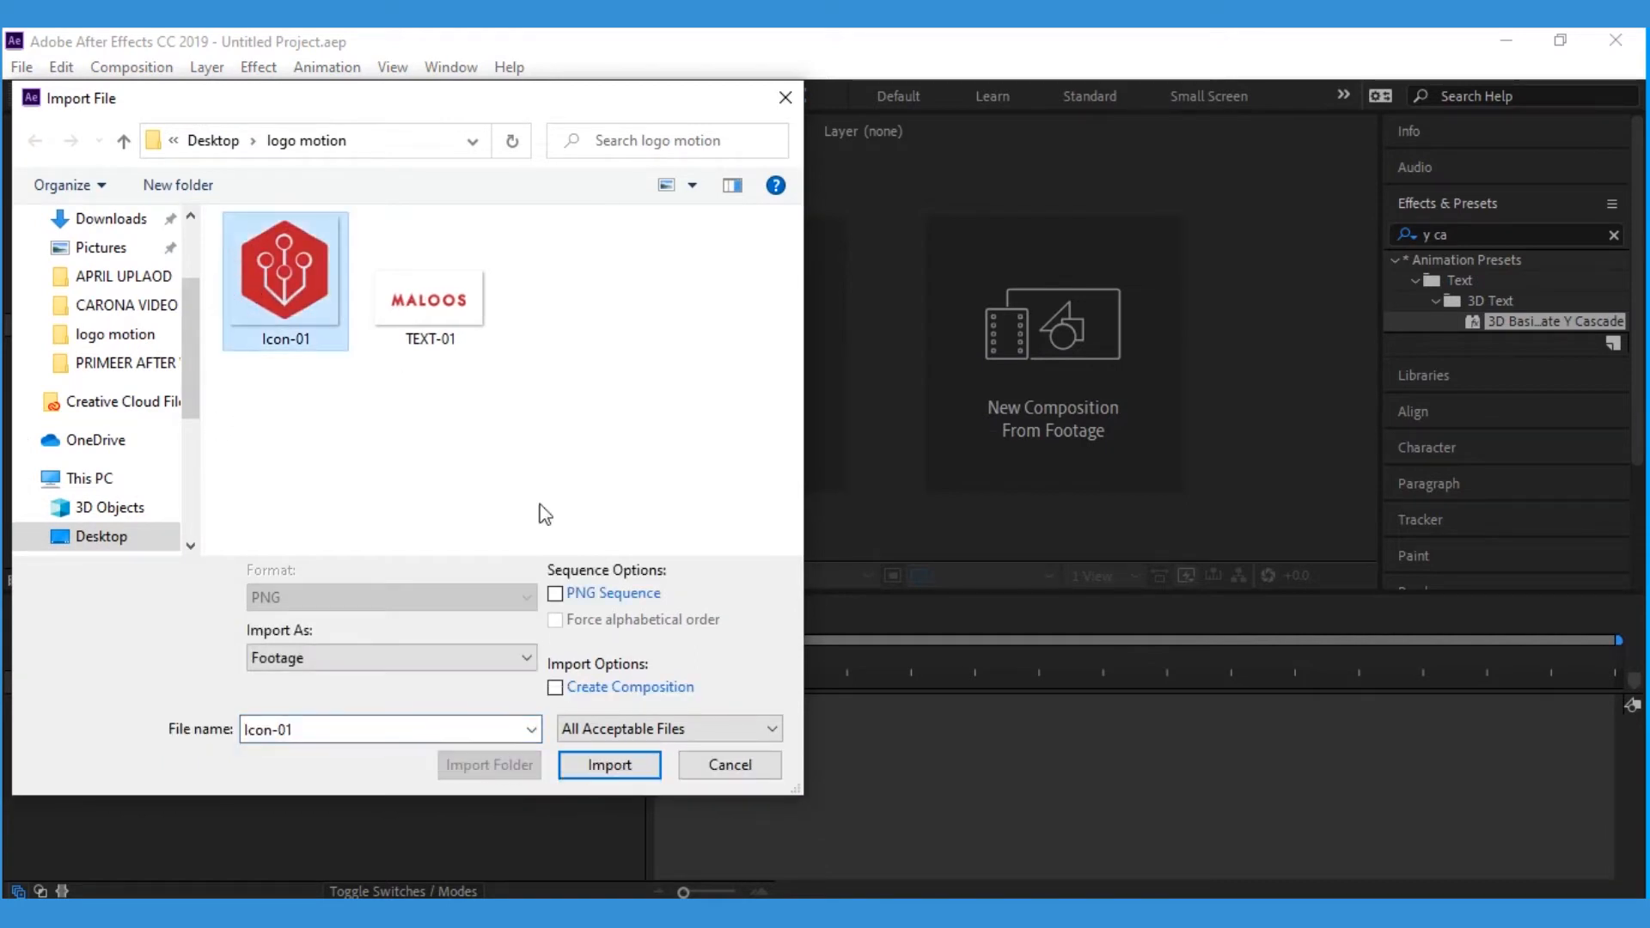
left_click(581, 764)
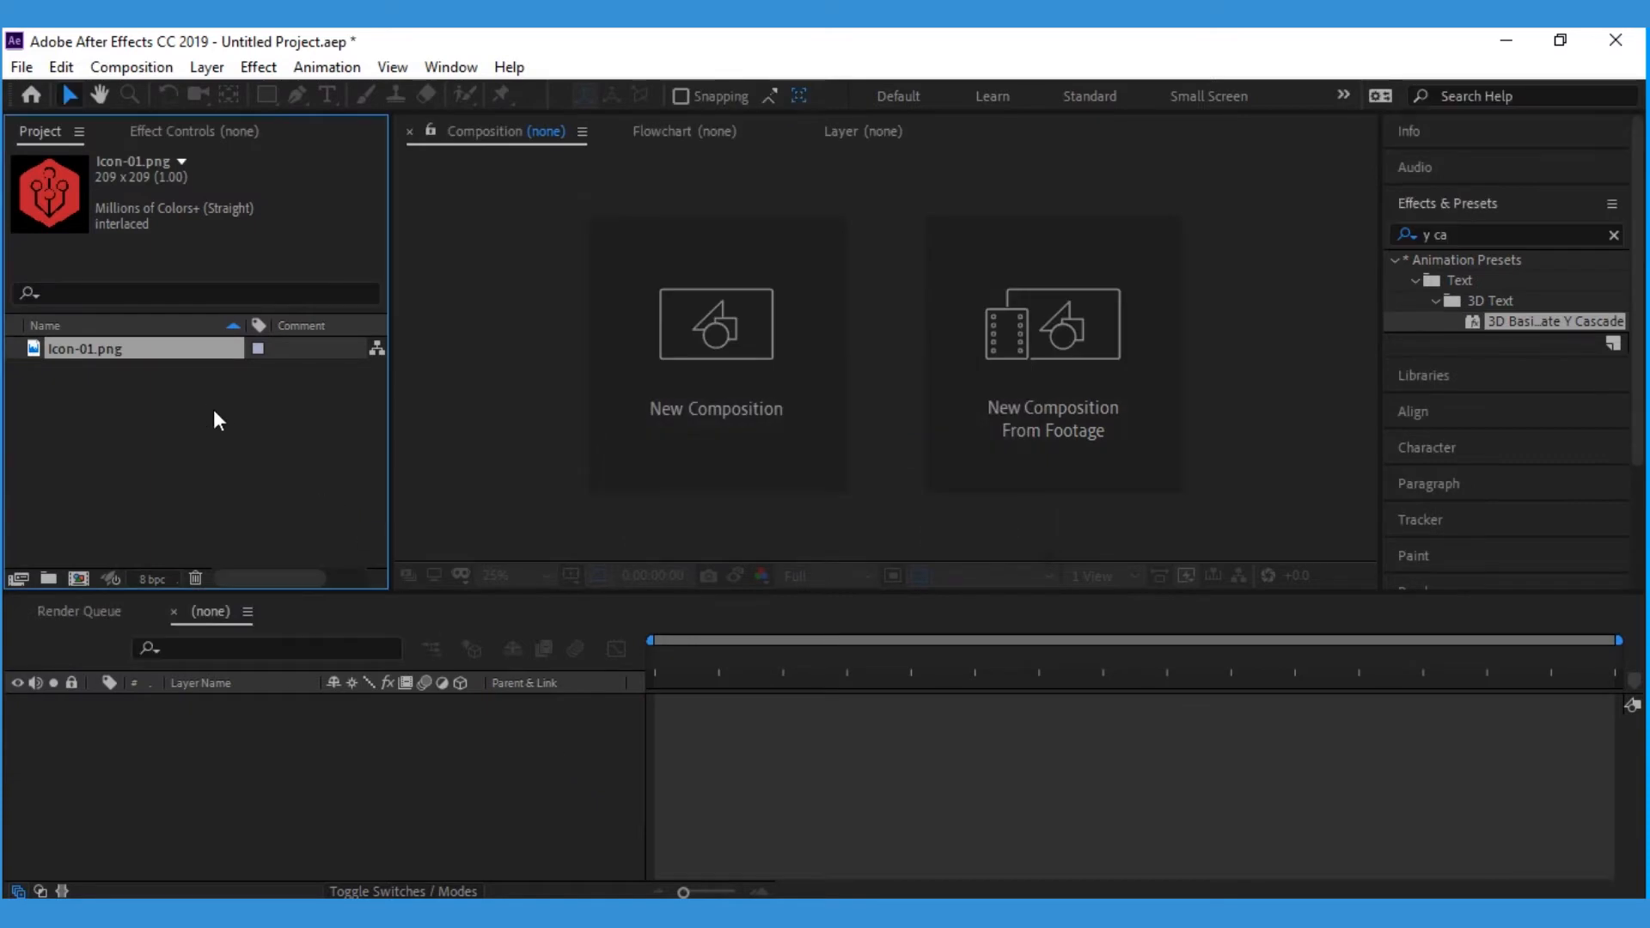
left_click(355, 821)
Create a new 1920 × 1080 composition named "logo motion"
left_click(640, 441)
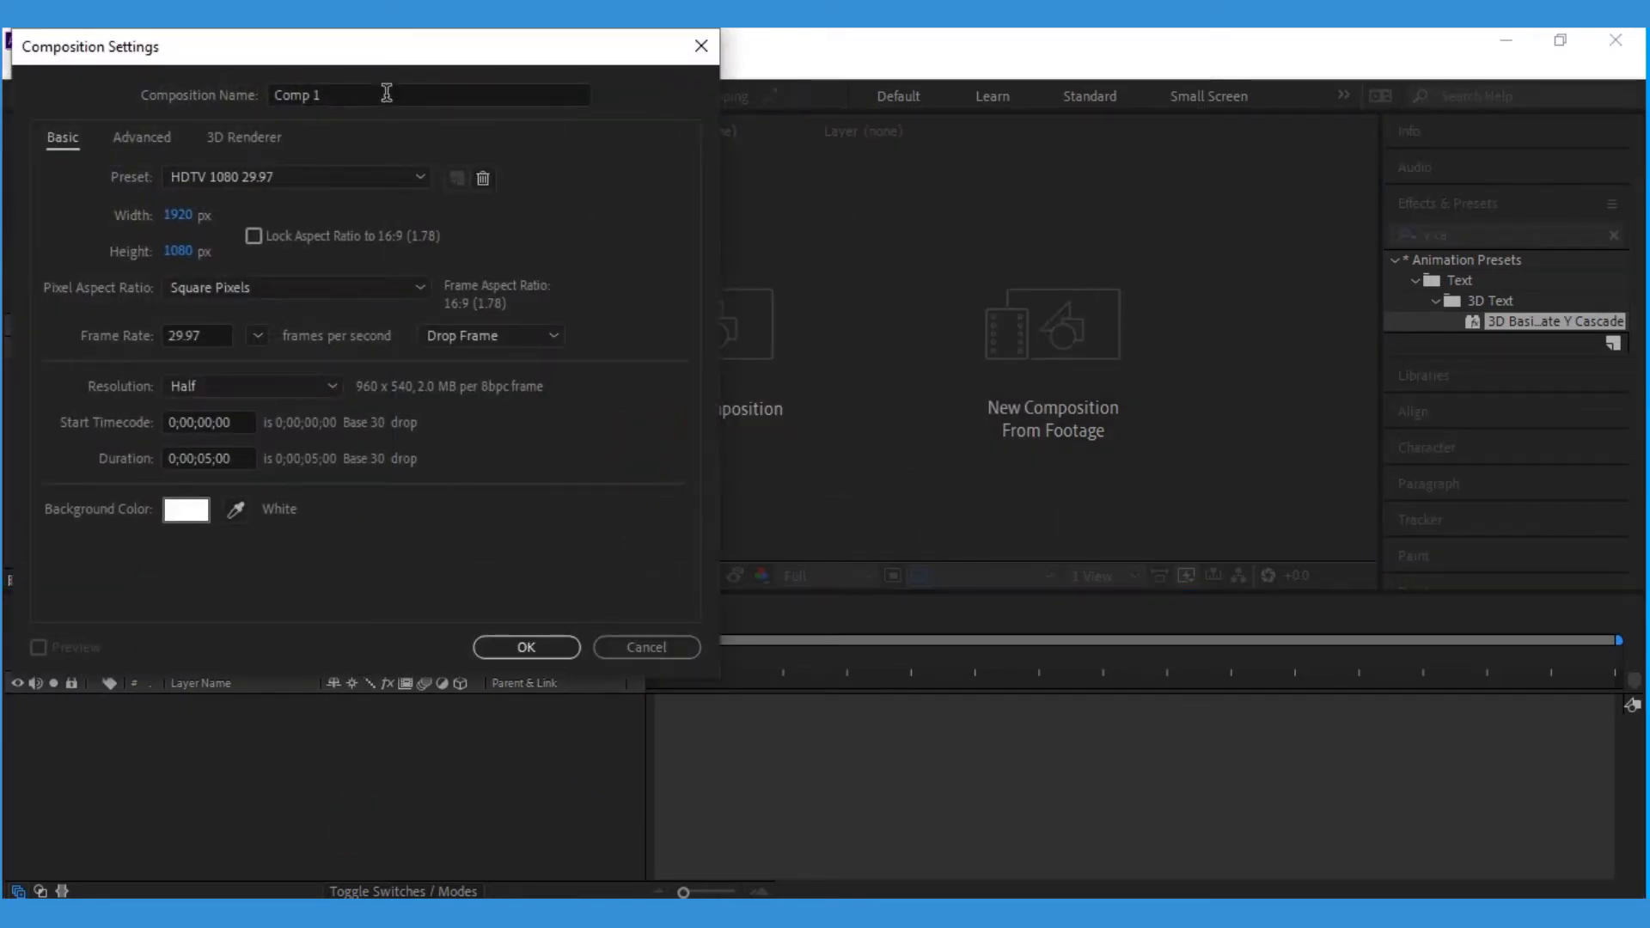
left_click(387, 94)
key("BackSpace")
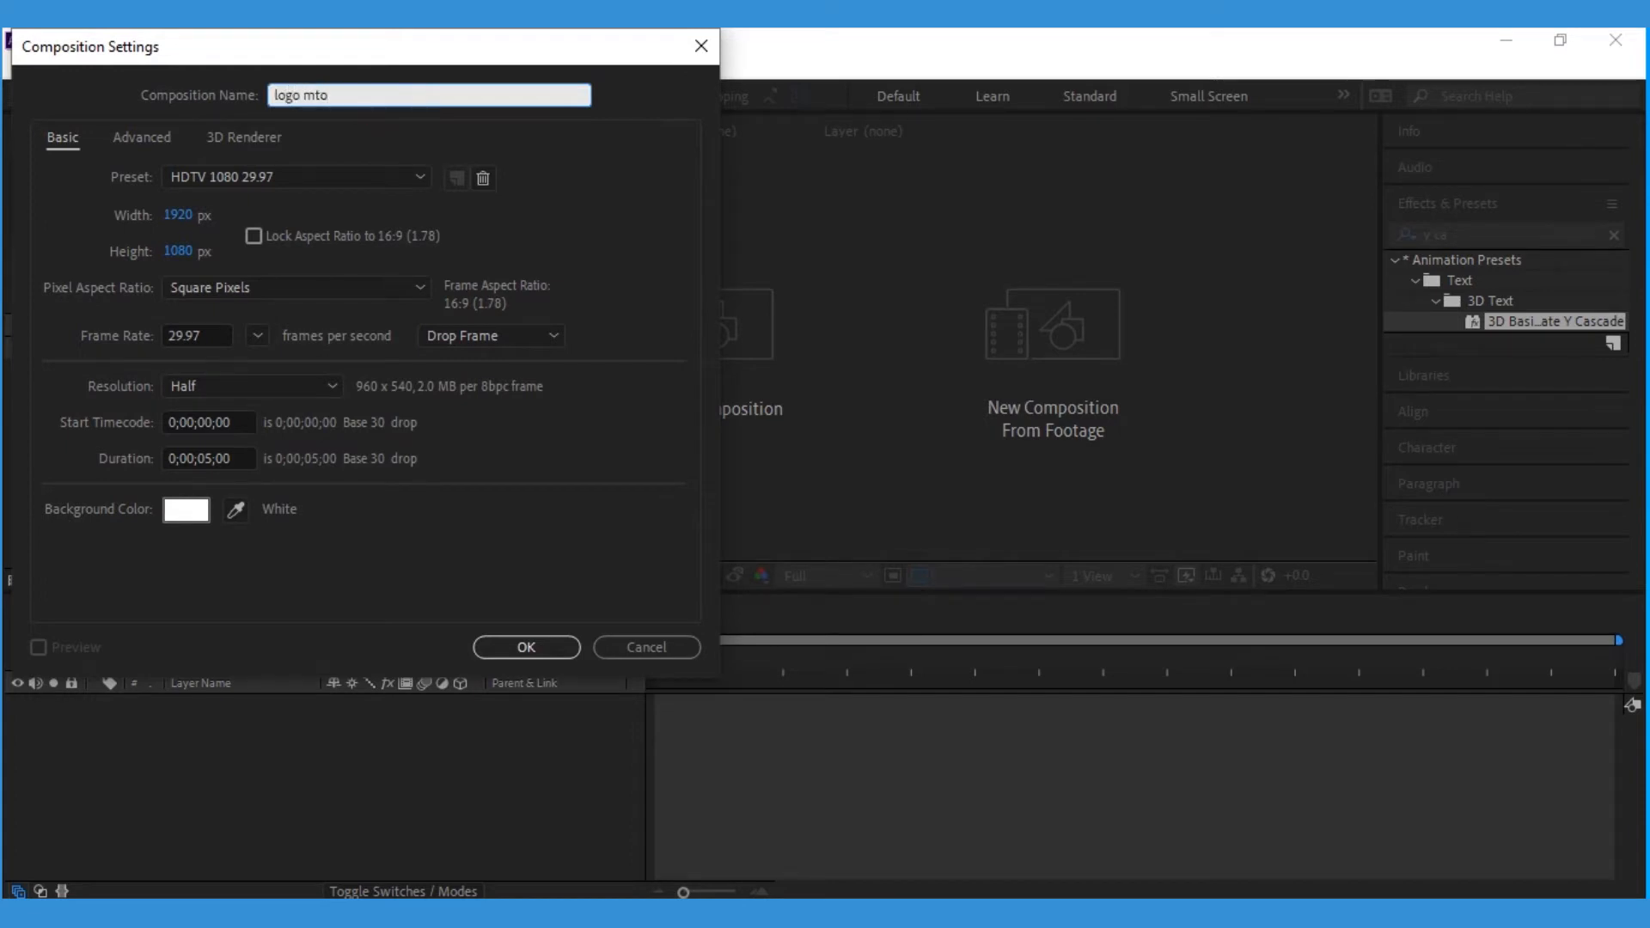
key("Return")
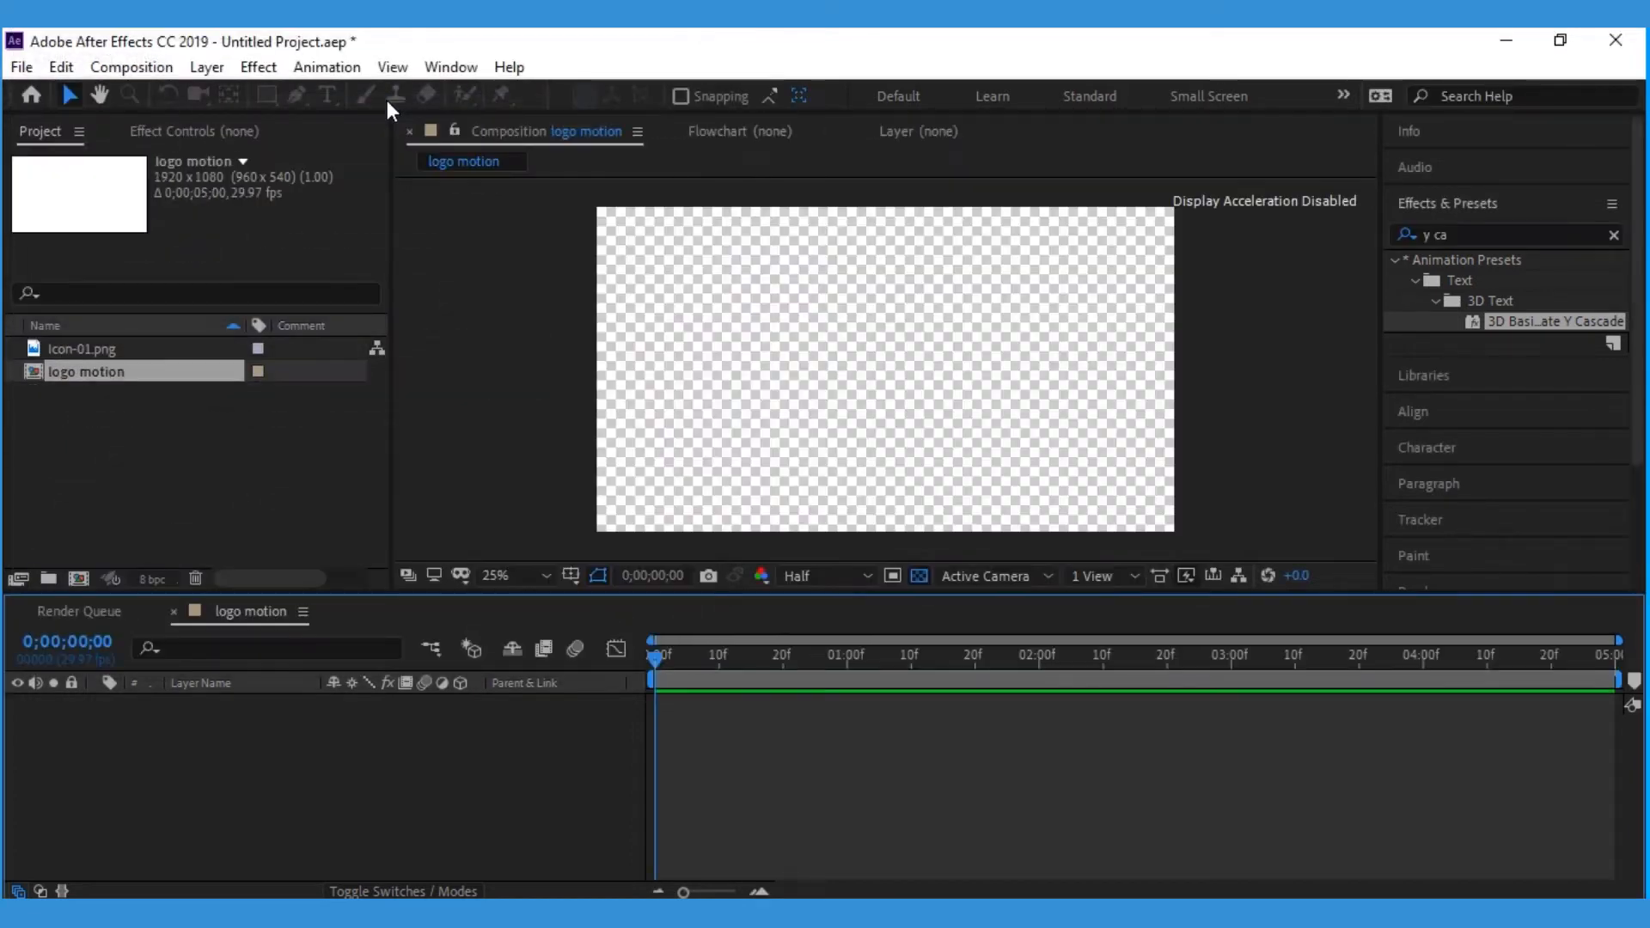
left_click(315, 764)
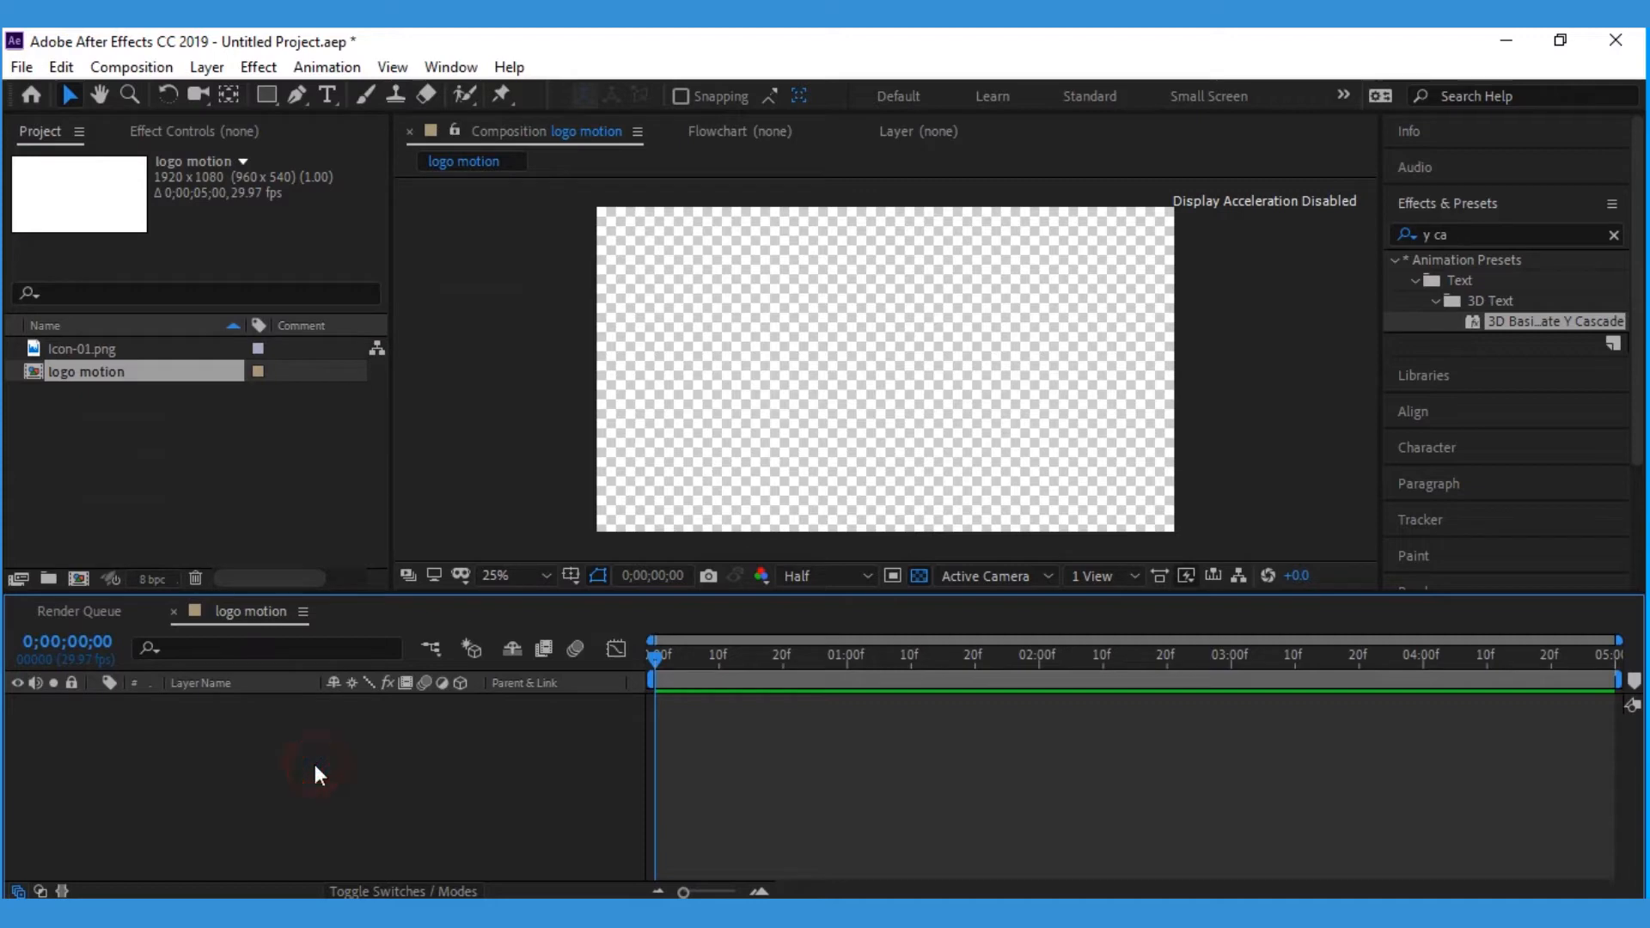
Add a white 1920 × 1080 px solid layer to the logo motion composition
right_click(517, 729)
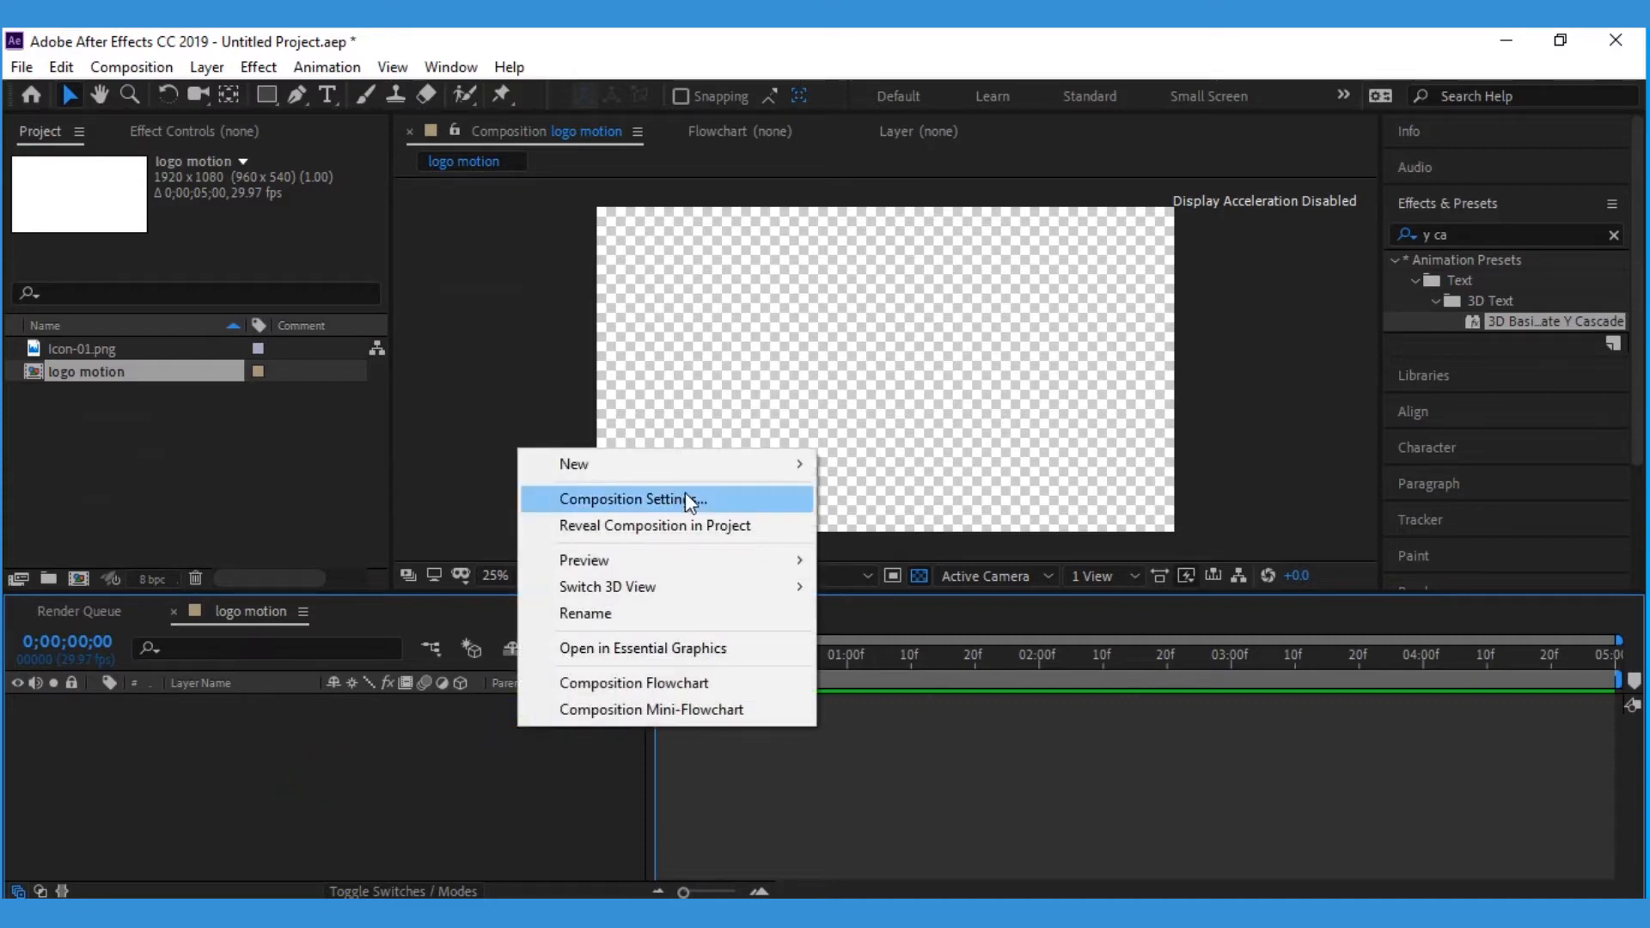
left_click(737, 458)
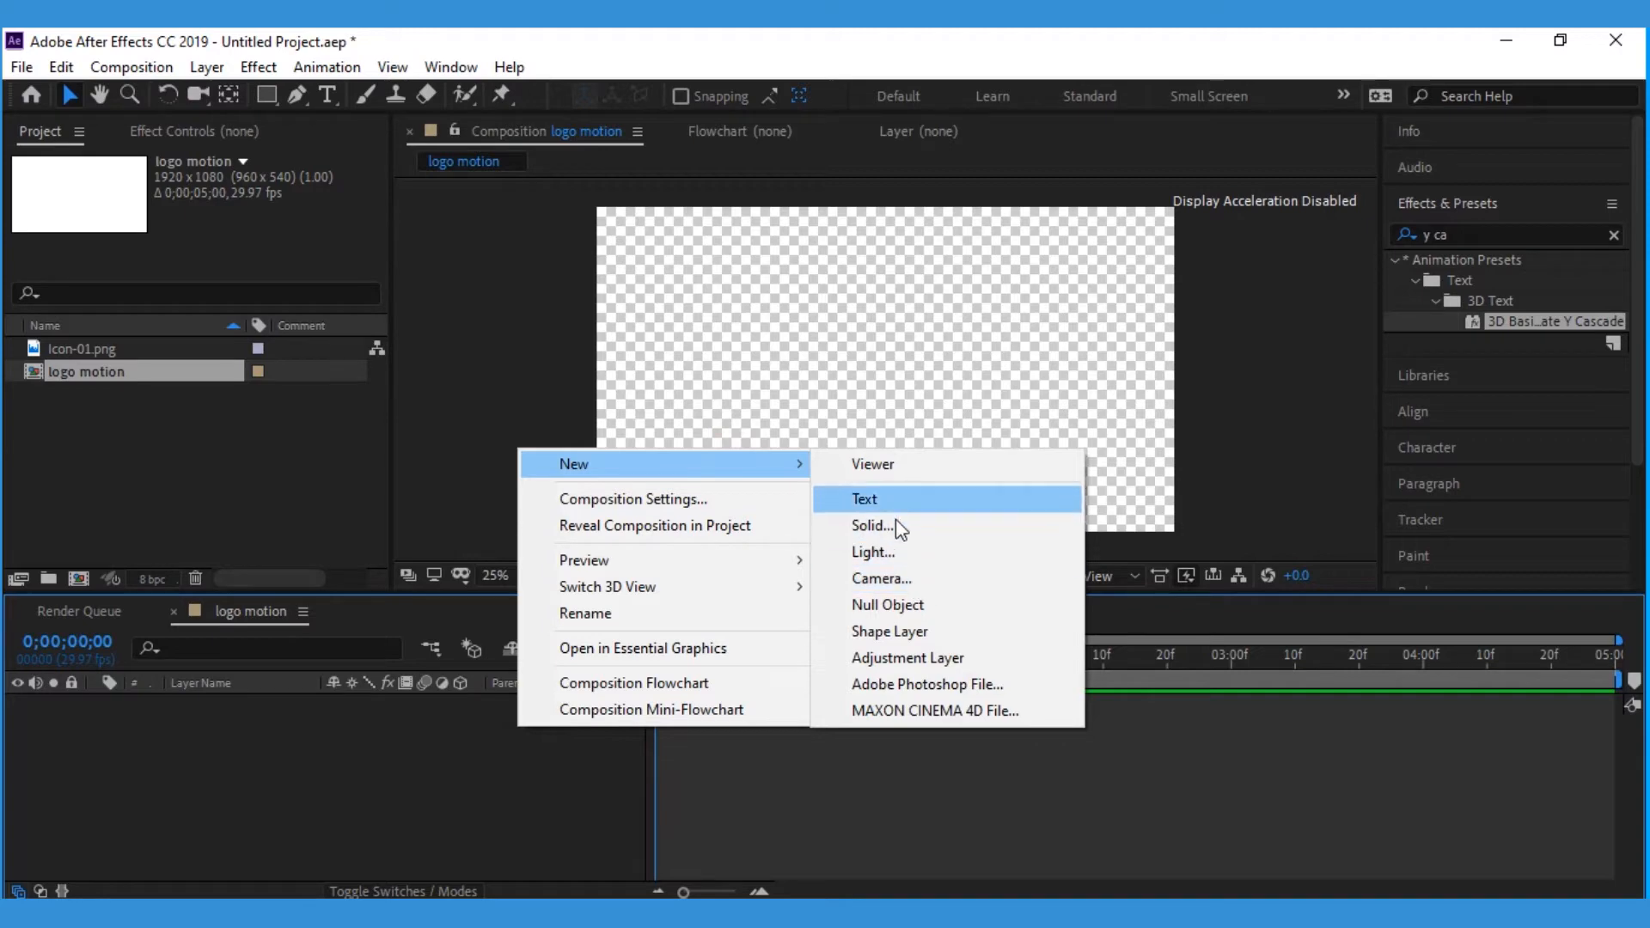
left_click(895, 525)
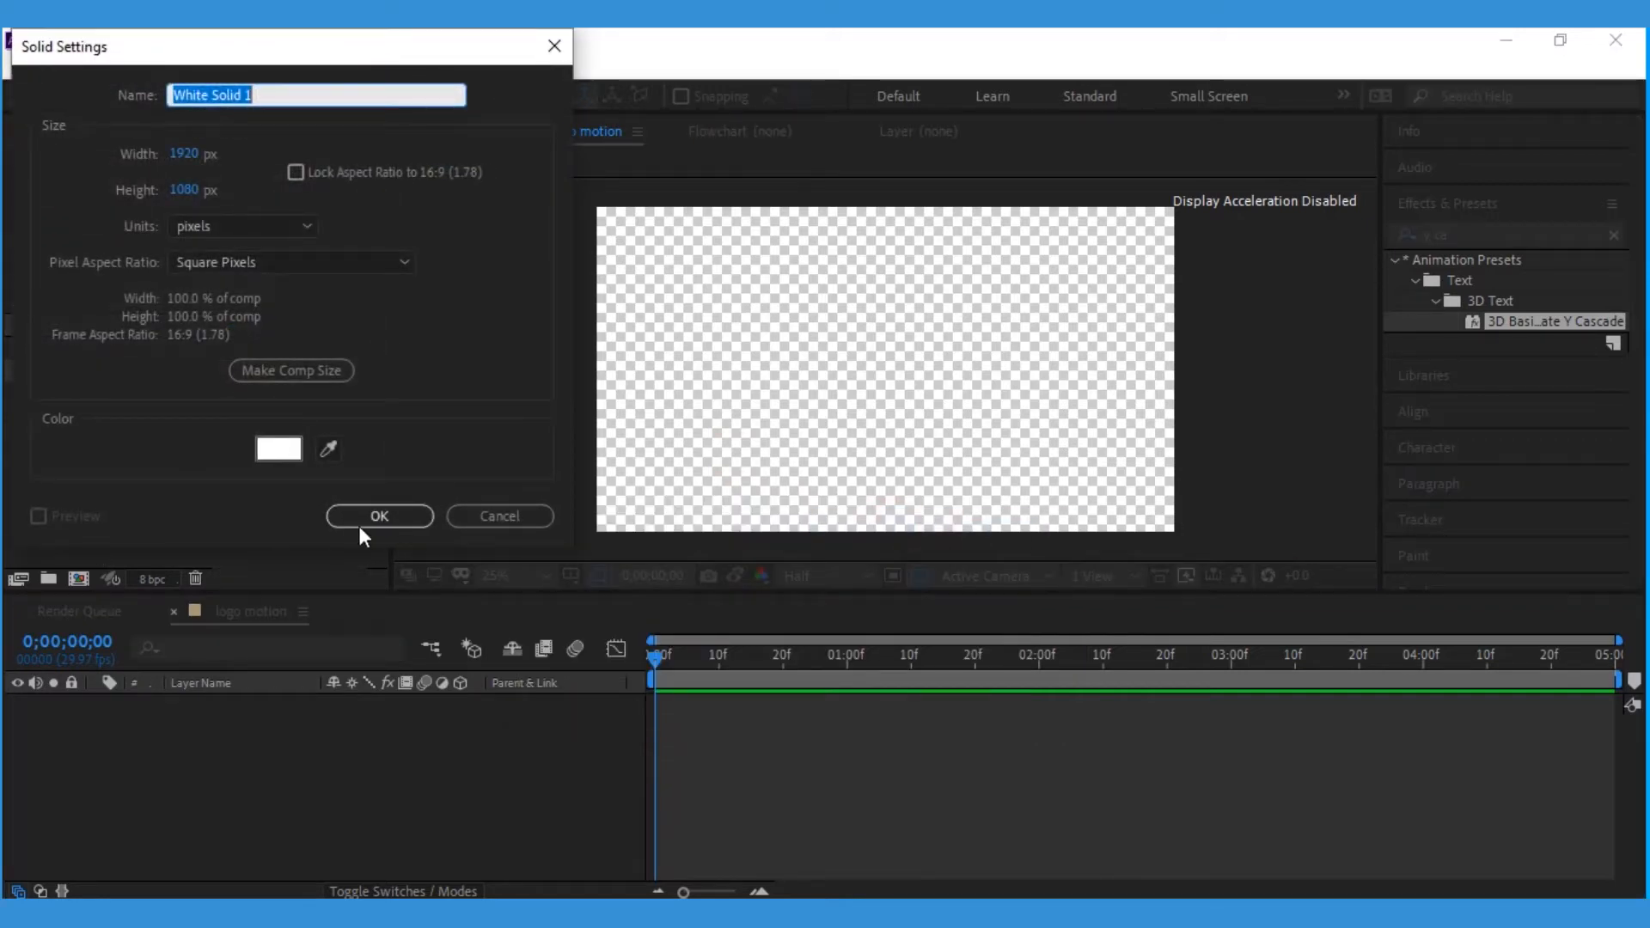
left_click(400, 508)
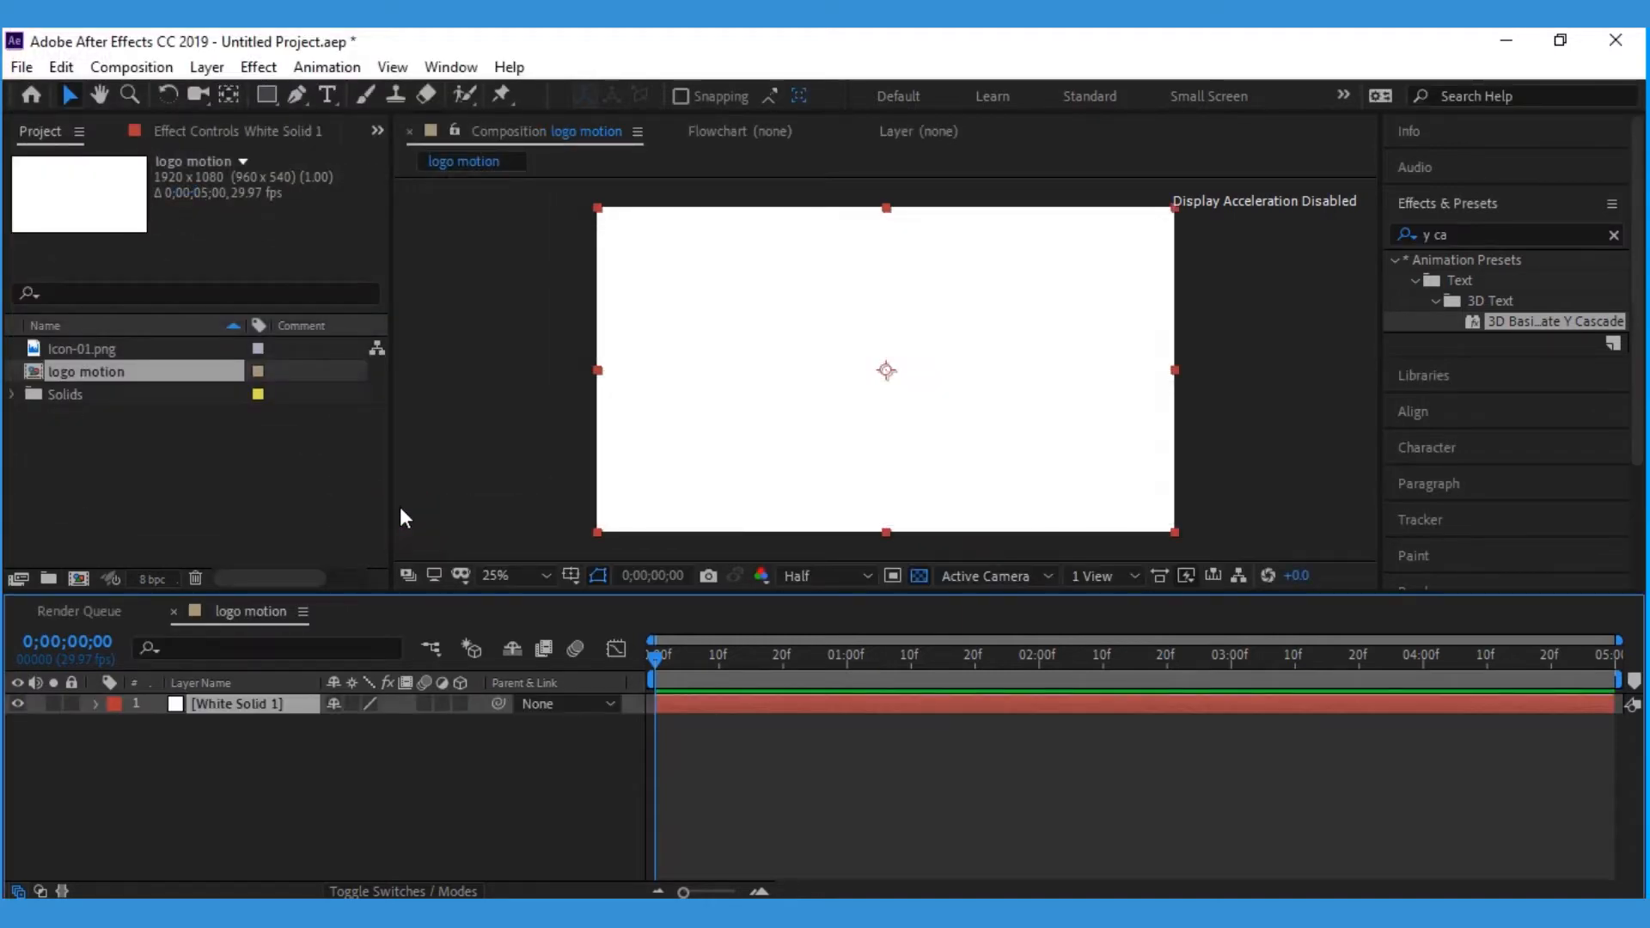
left_click(361, 732)
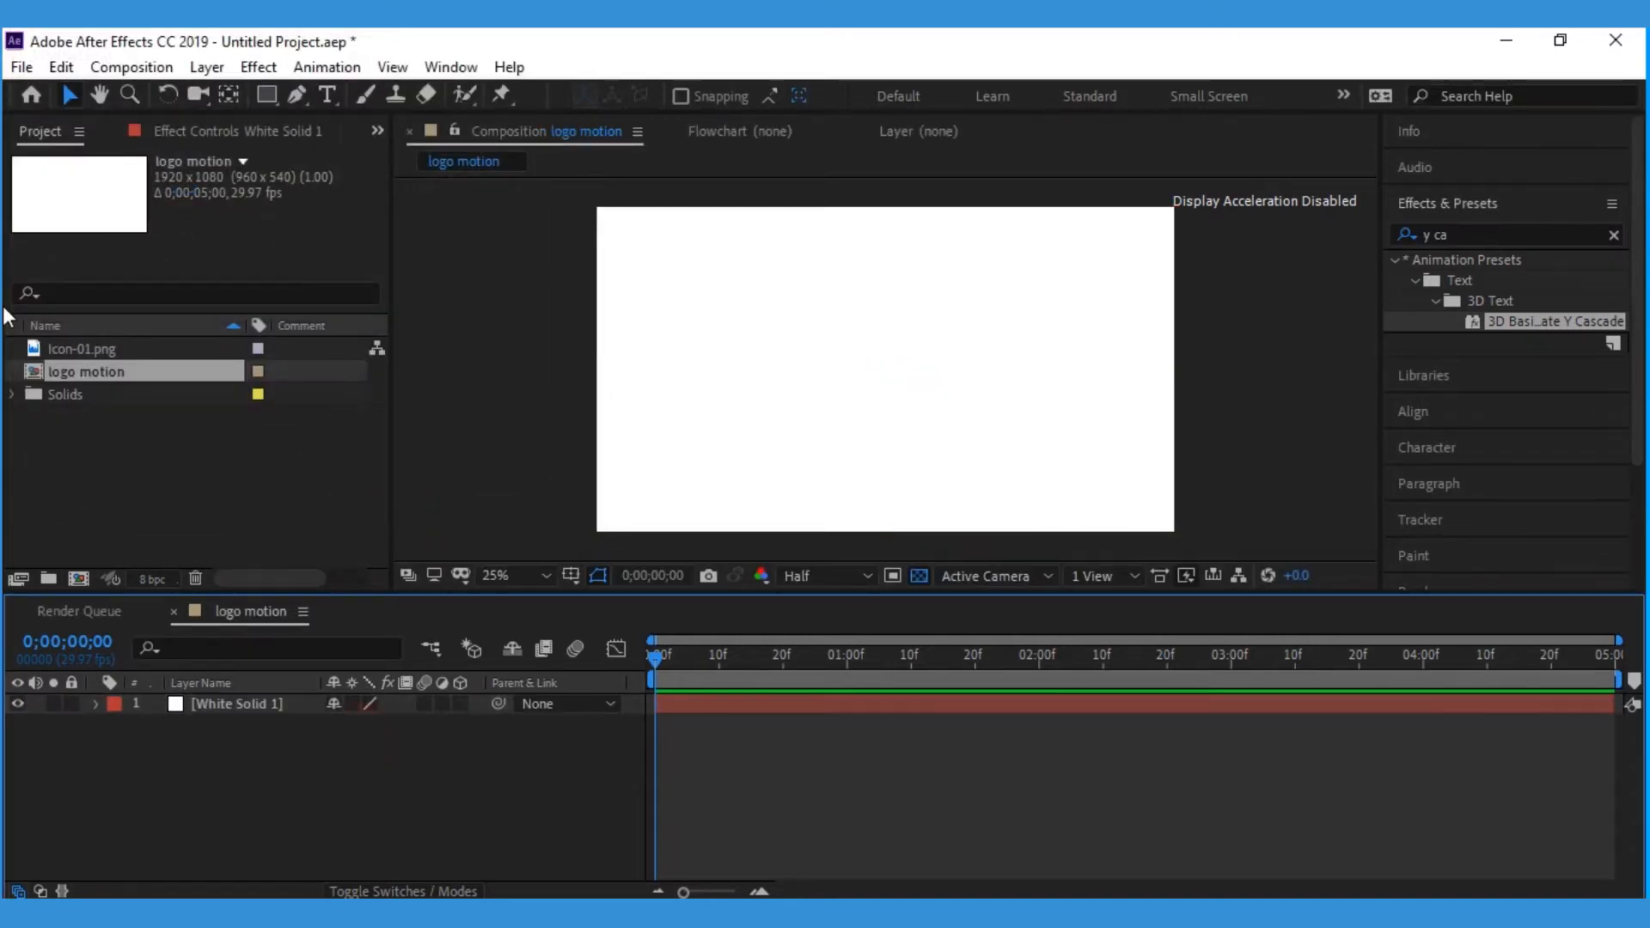
Place Icon-01.png in the timeline as a layer above the white solid
left_click_drag(78, 348, 253, 693)
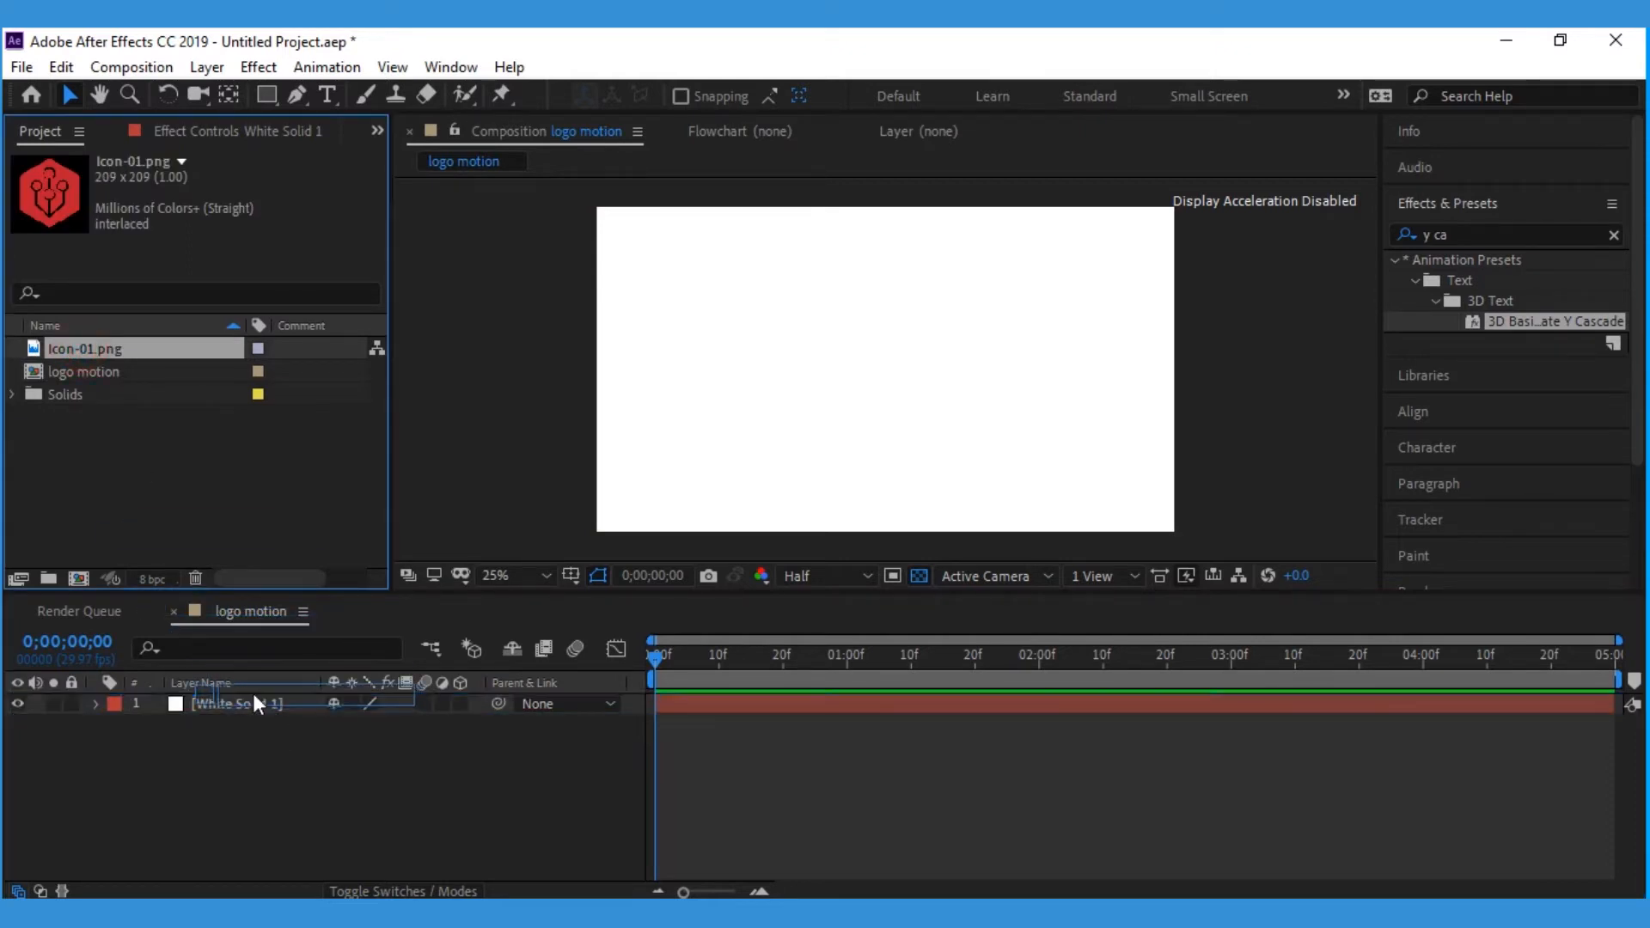
left_click_drag(105, 347, 224, 691)
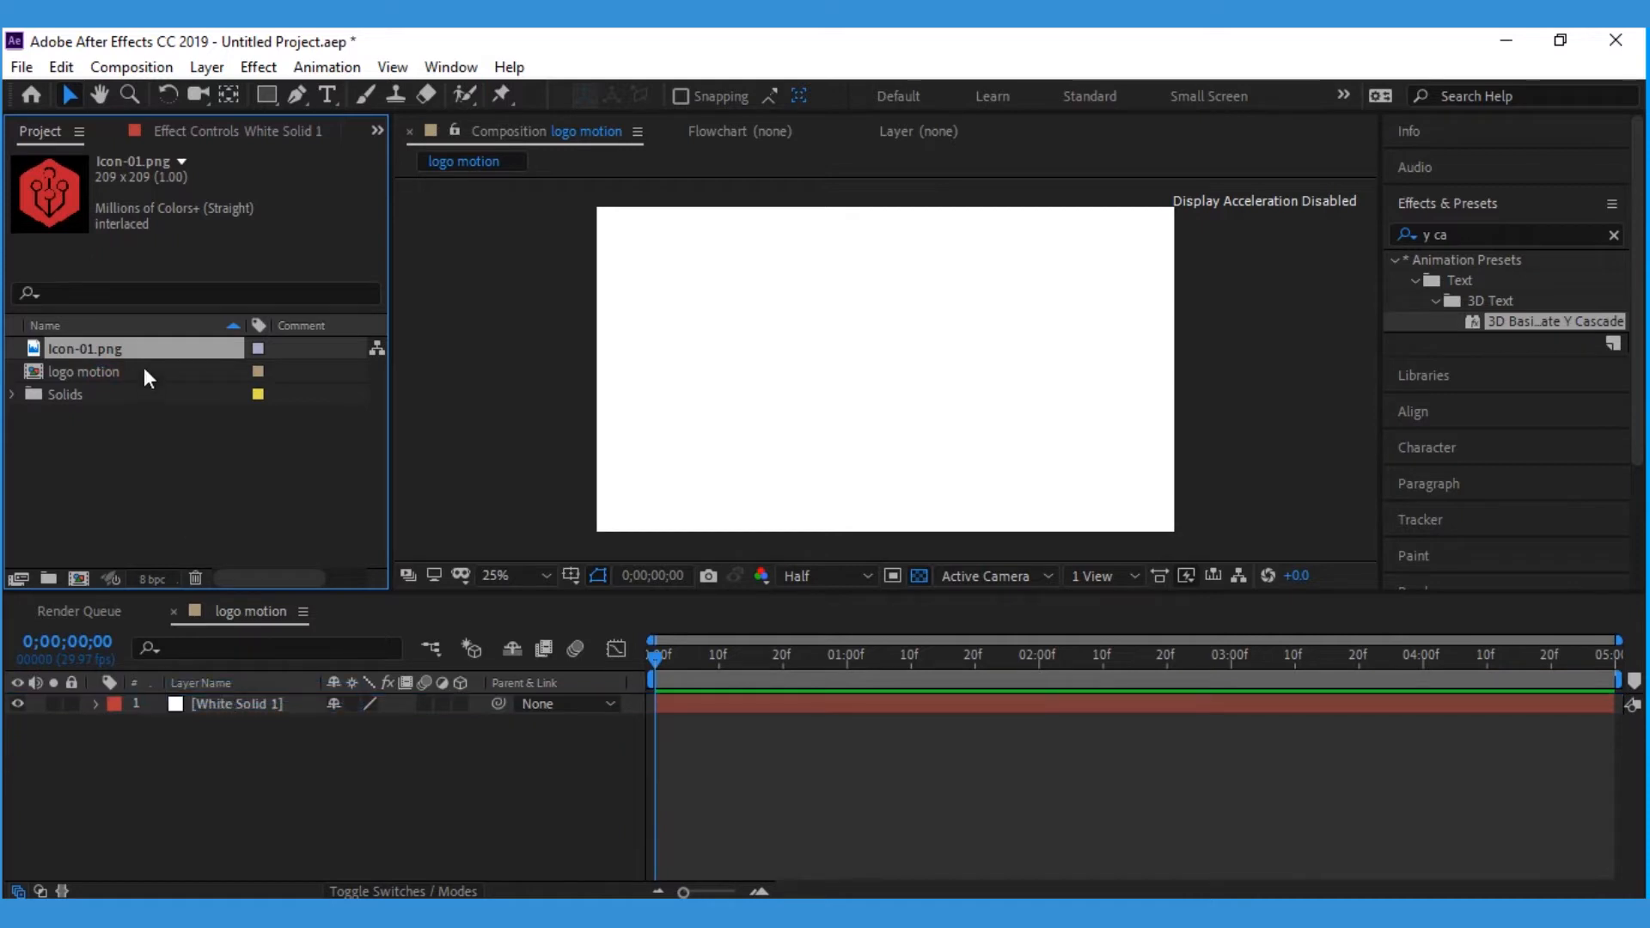
left_click_drag(143, 349, 230, 694)
Scale the icon layer to 191% and move it slightly above the centre of the frame
key("s")
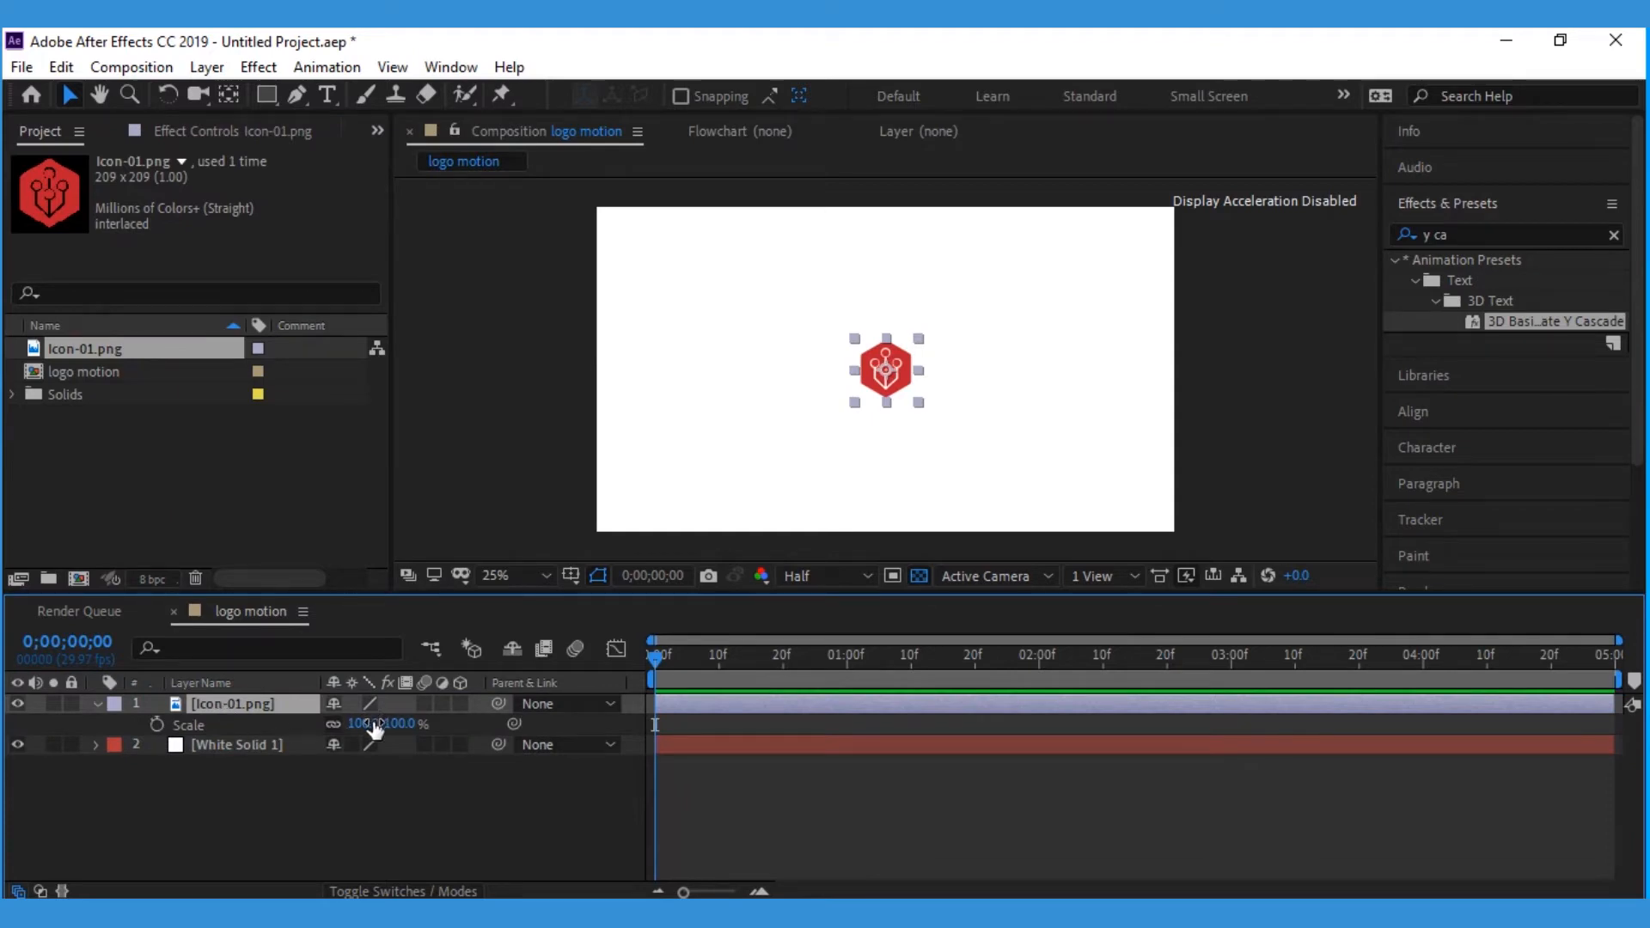
left_click_drag(372, 725, 488, 723)
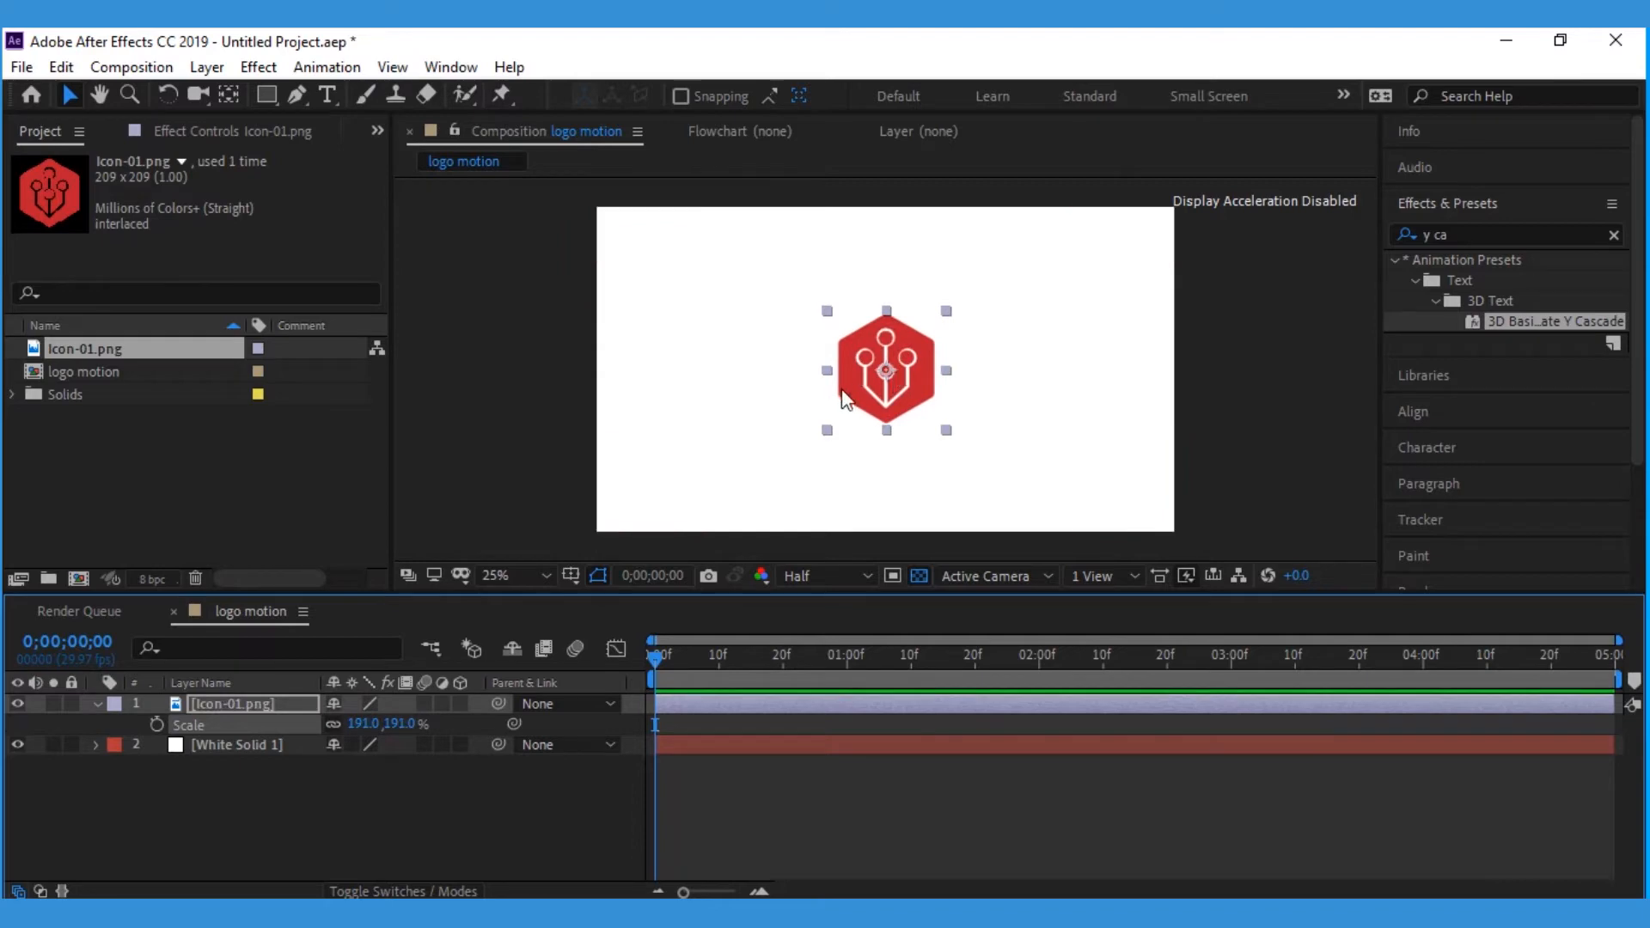
left_click_drag(893, 380, 884, 342)
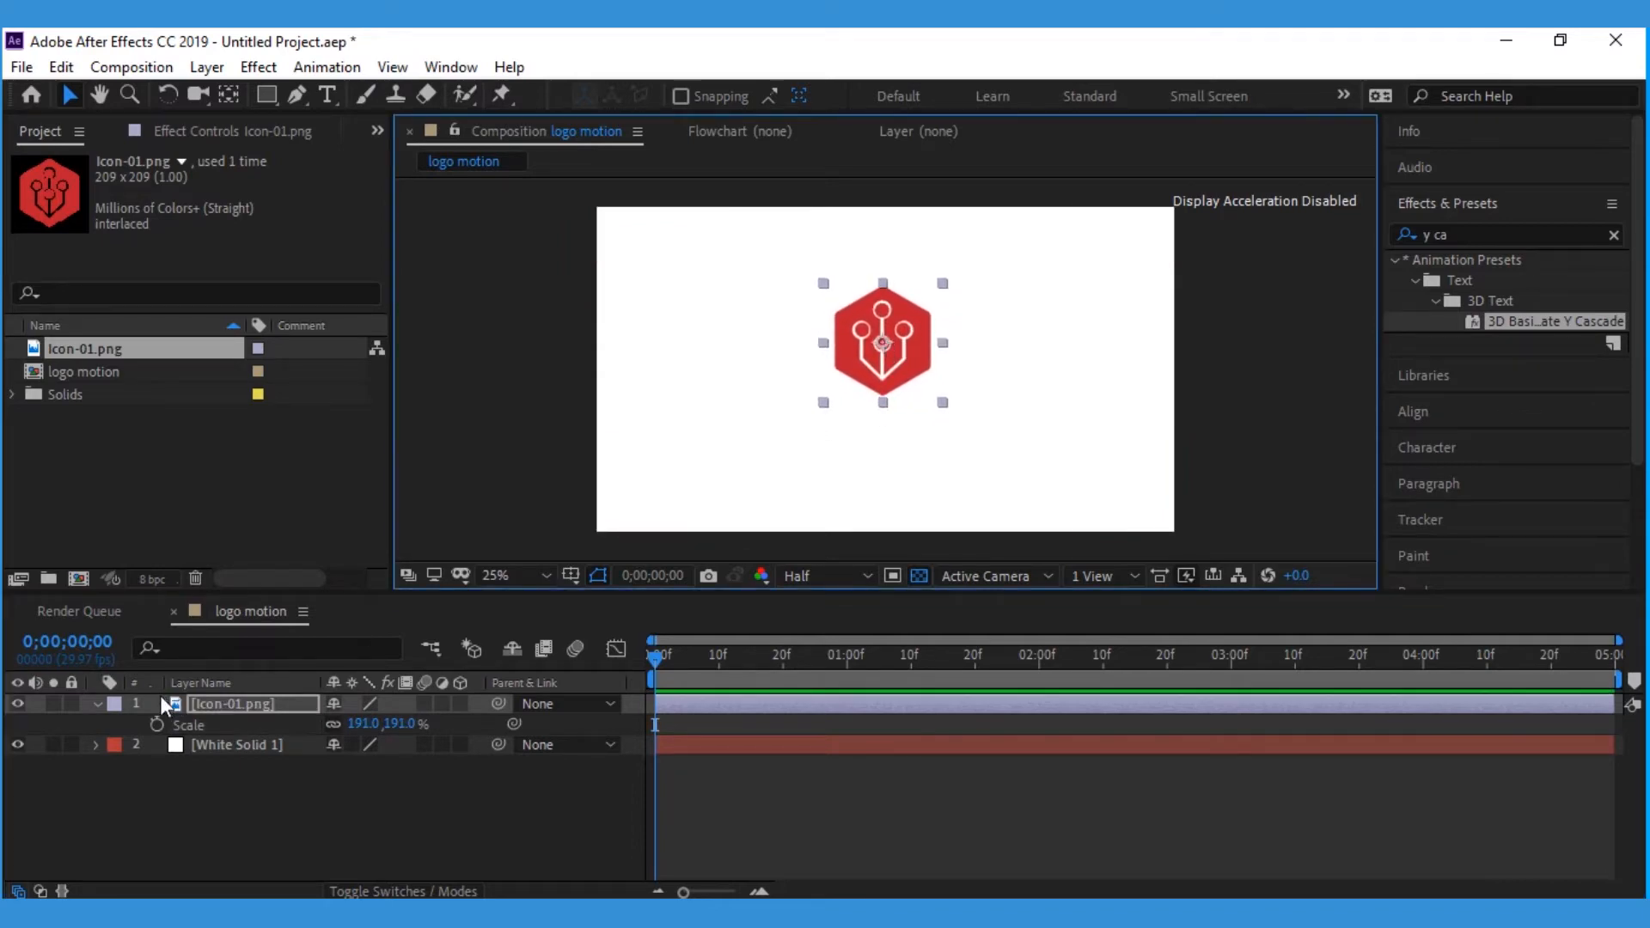
left_click(97, 702)
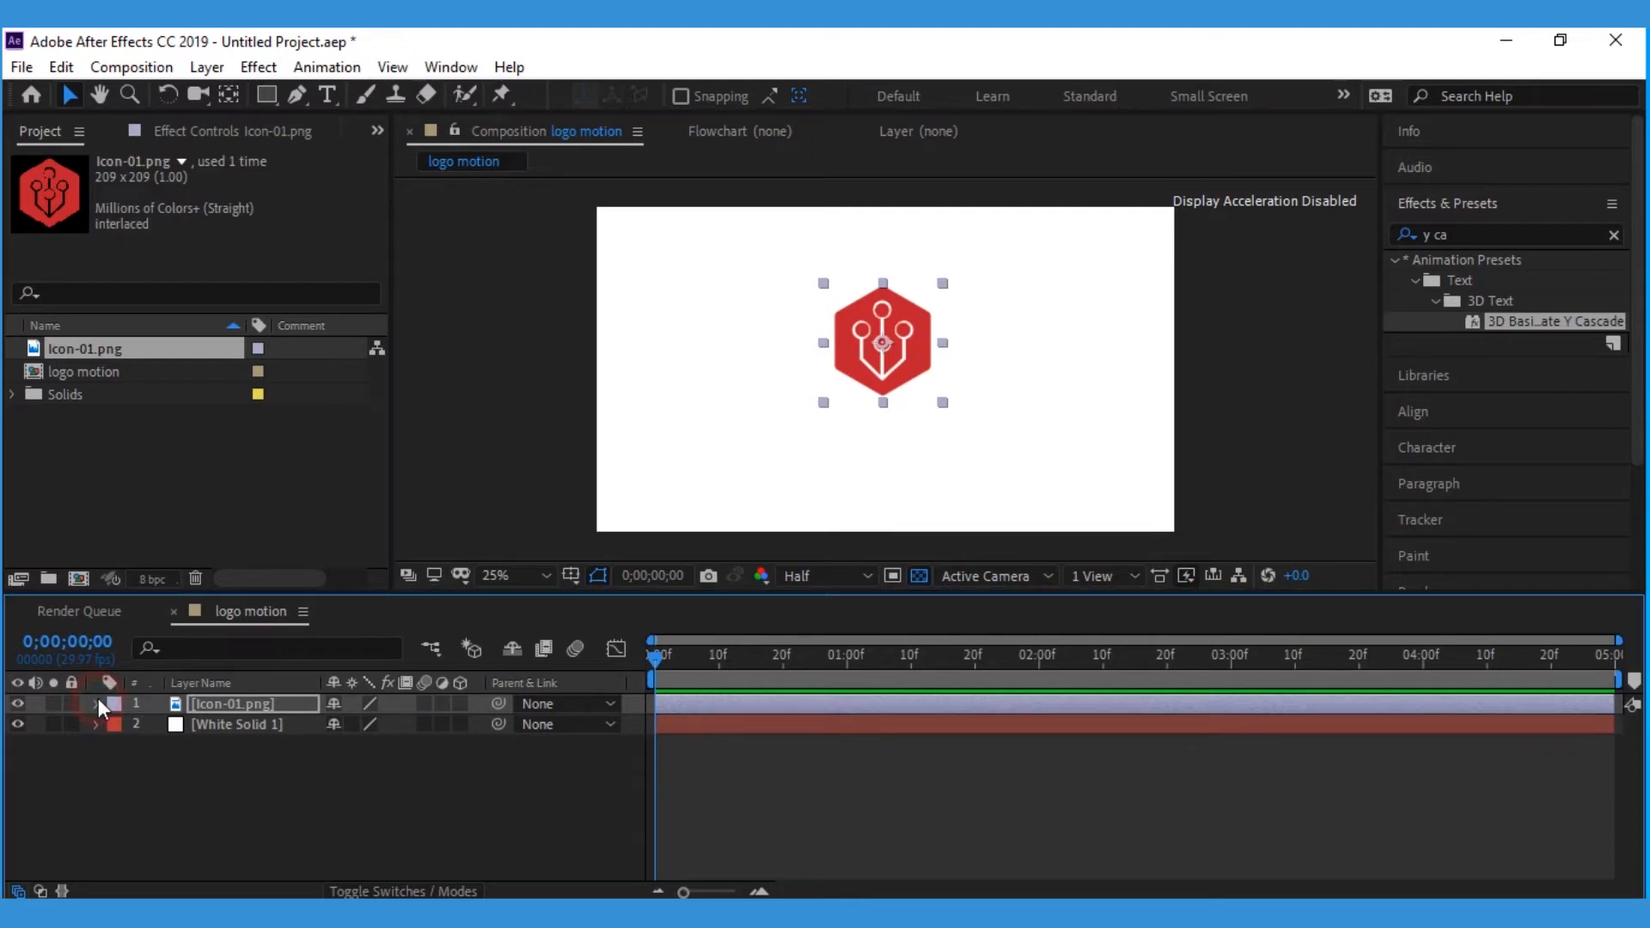
Pre-compose the icon layer and make the resulting layer 3D
left_click(186, 703)
right_click(187, 703)
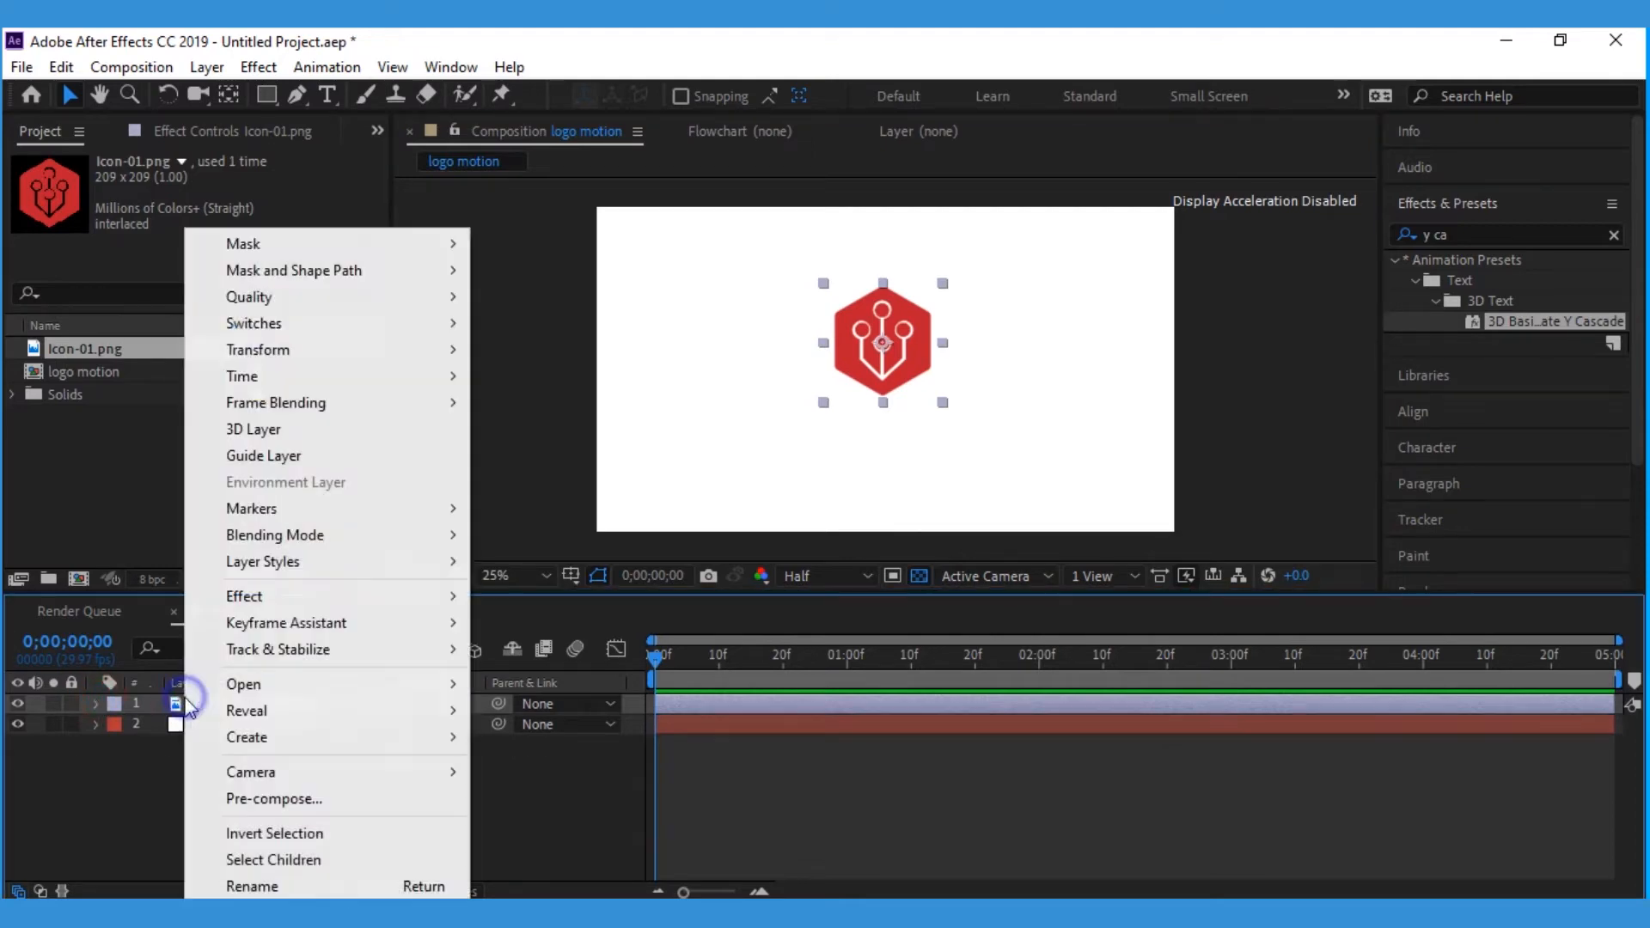
left_click(297, 807)
left_click(316, 406)
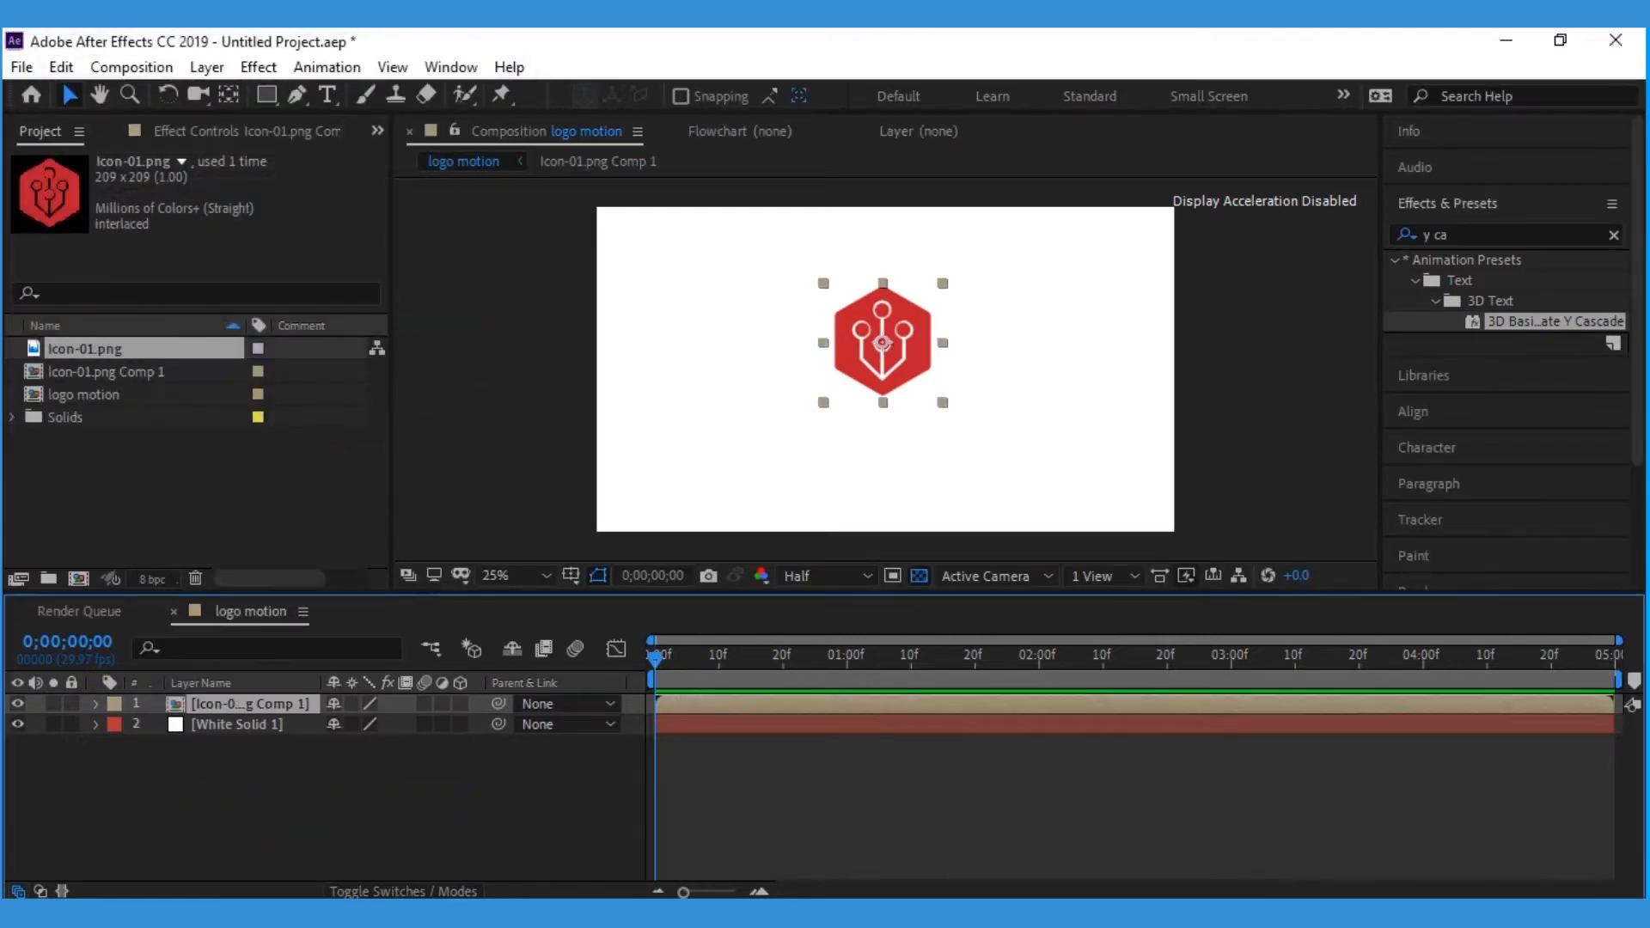
left_click(460, 704)
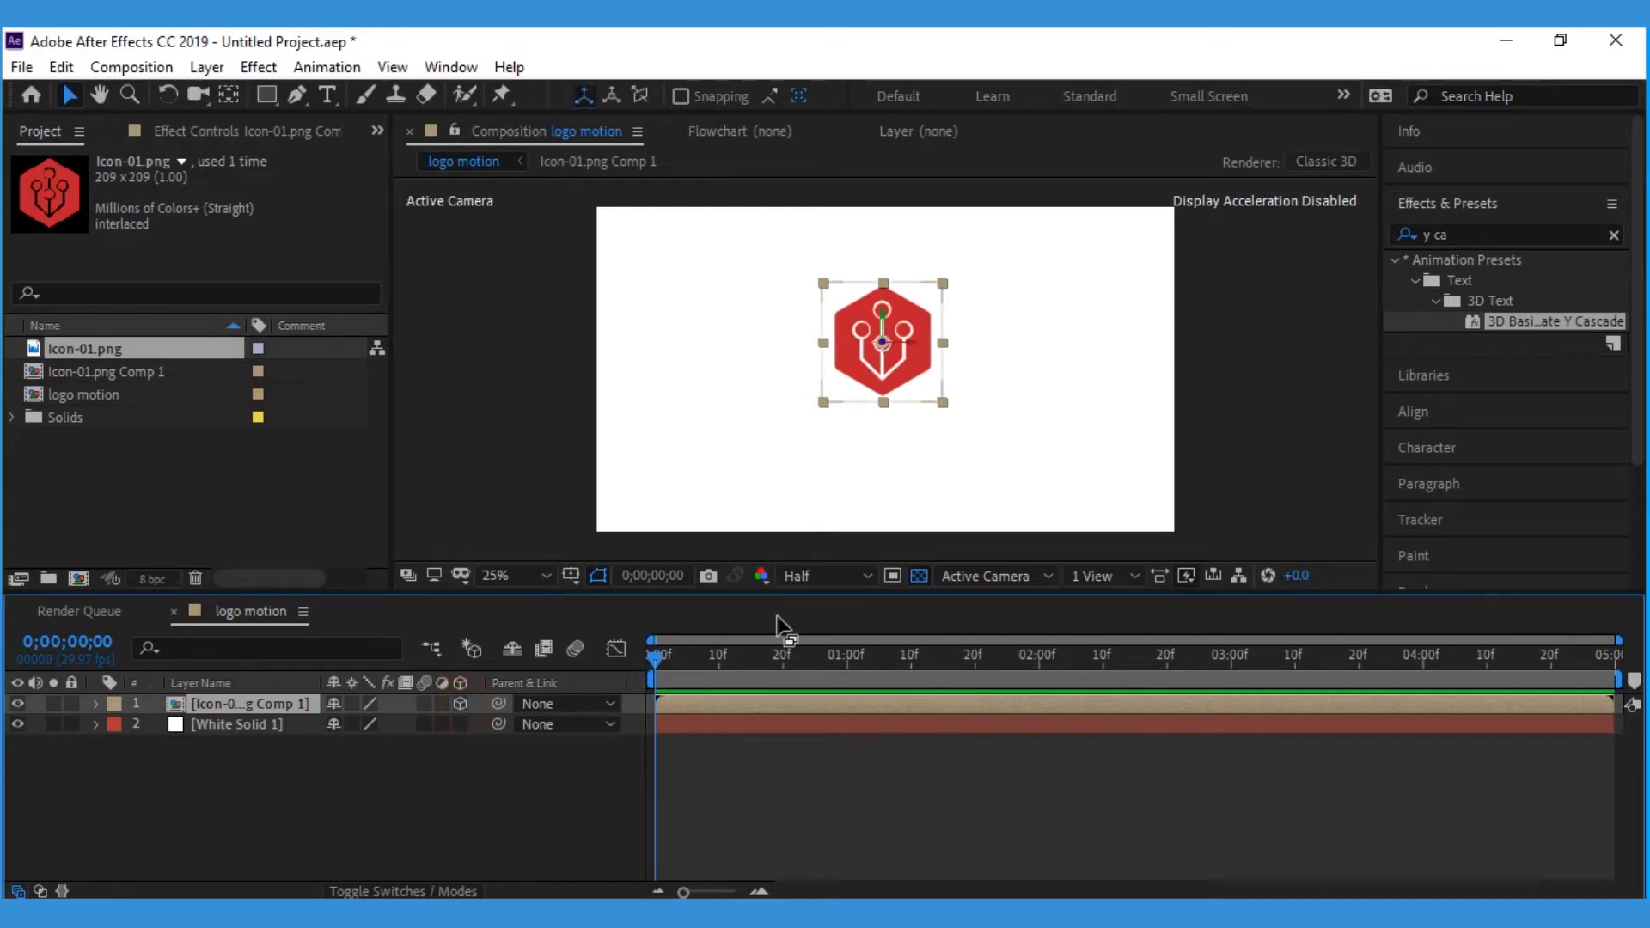
Find the Card Wipe transition effect and apply it to the pre-composed icon layer
left_click(1499, 234)
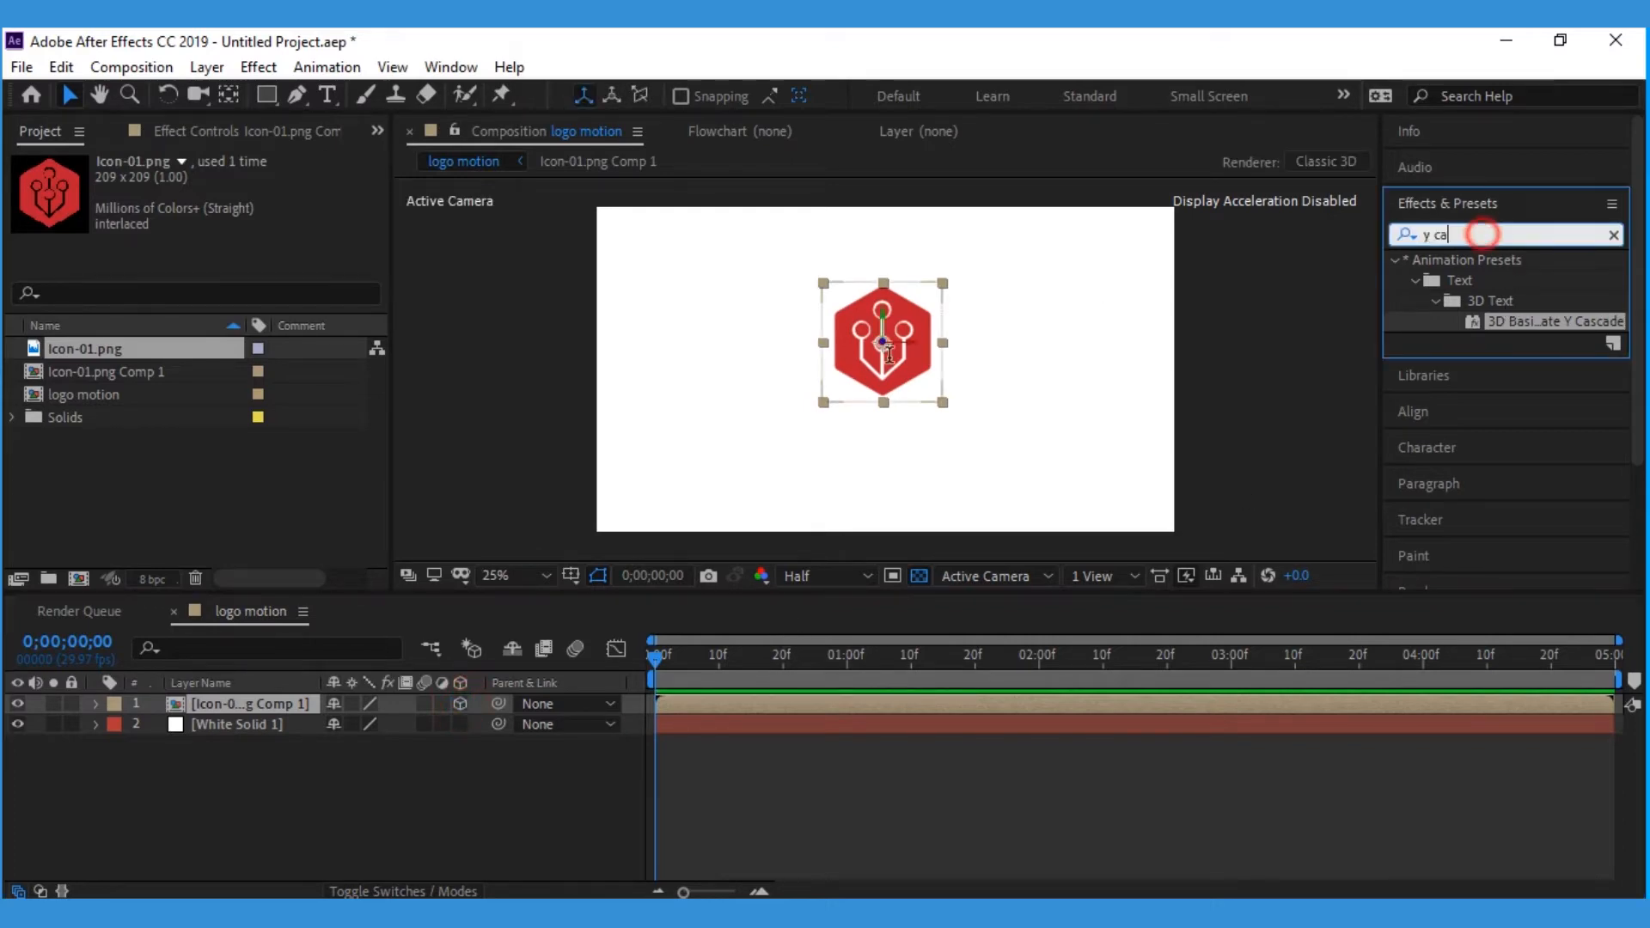
type("card")
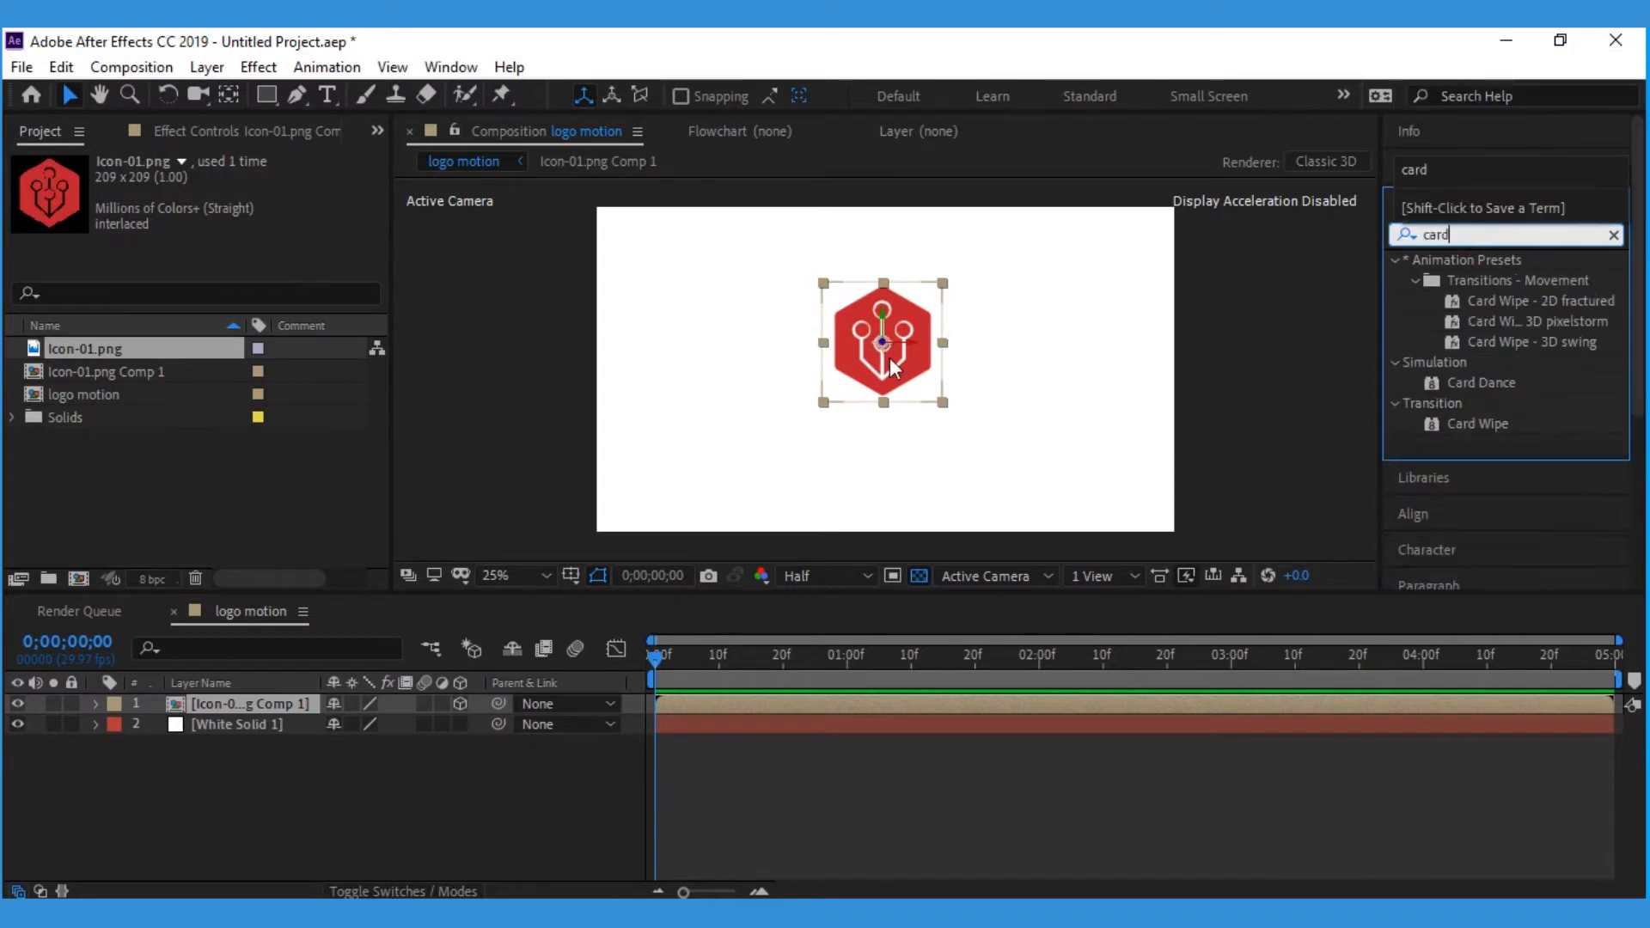
left_click(1485, 423)
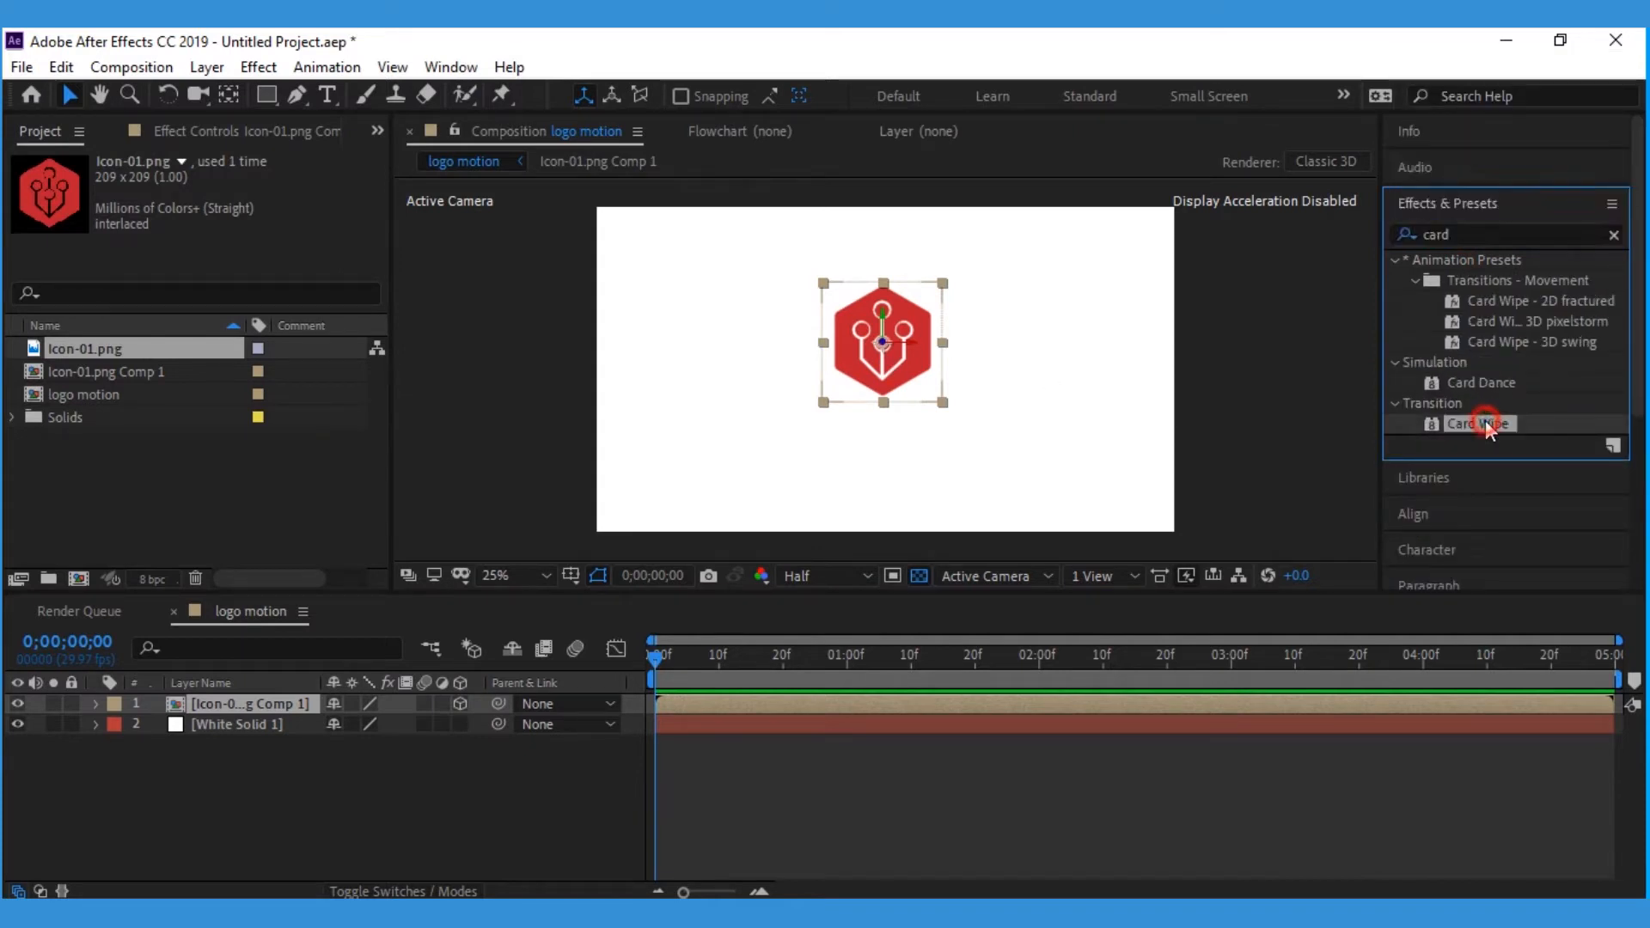
left_click_drag(1497, 421, 907, 339)
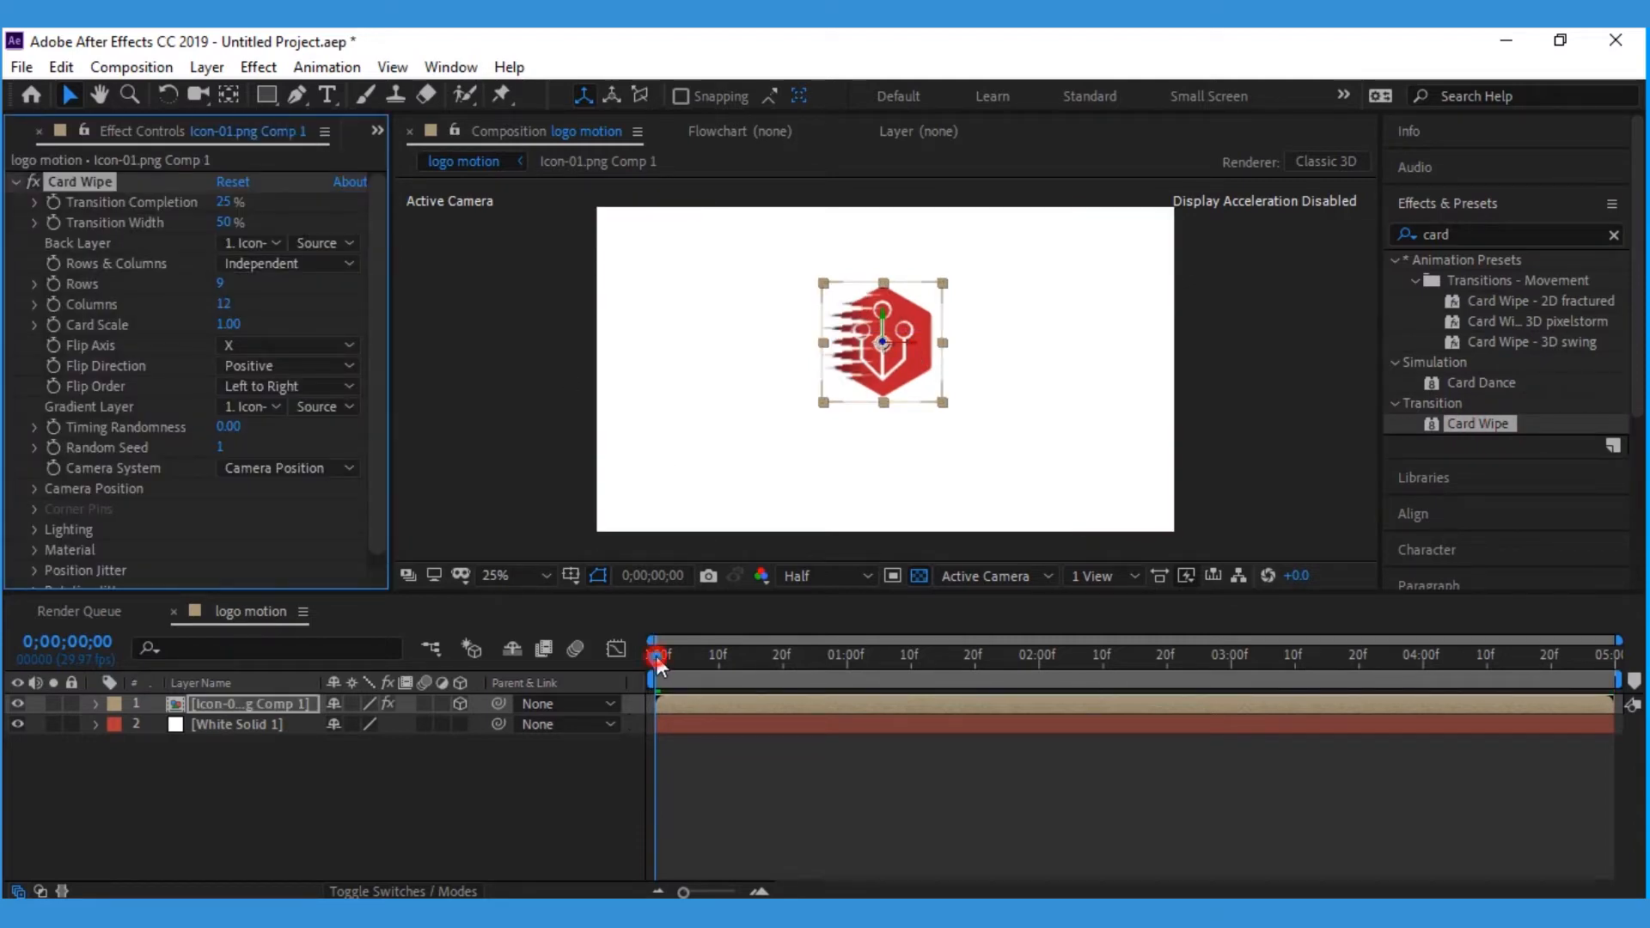
At 0;00;01;22, add a Card Wipe Transition Completion keyframe with a value of 0%
left_click_drag(657, 661, 988, 662)
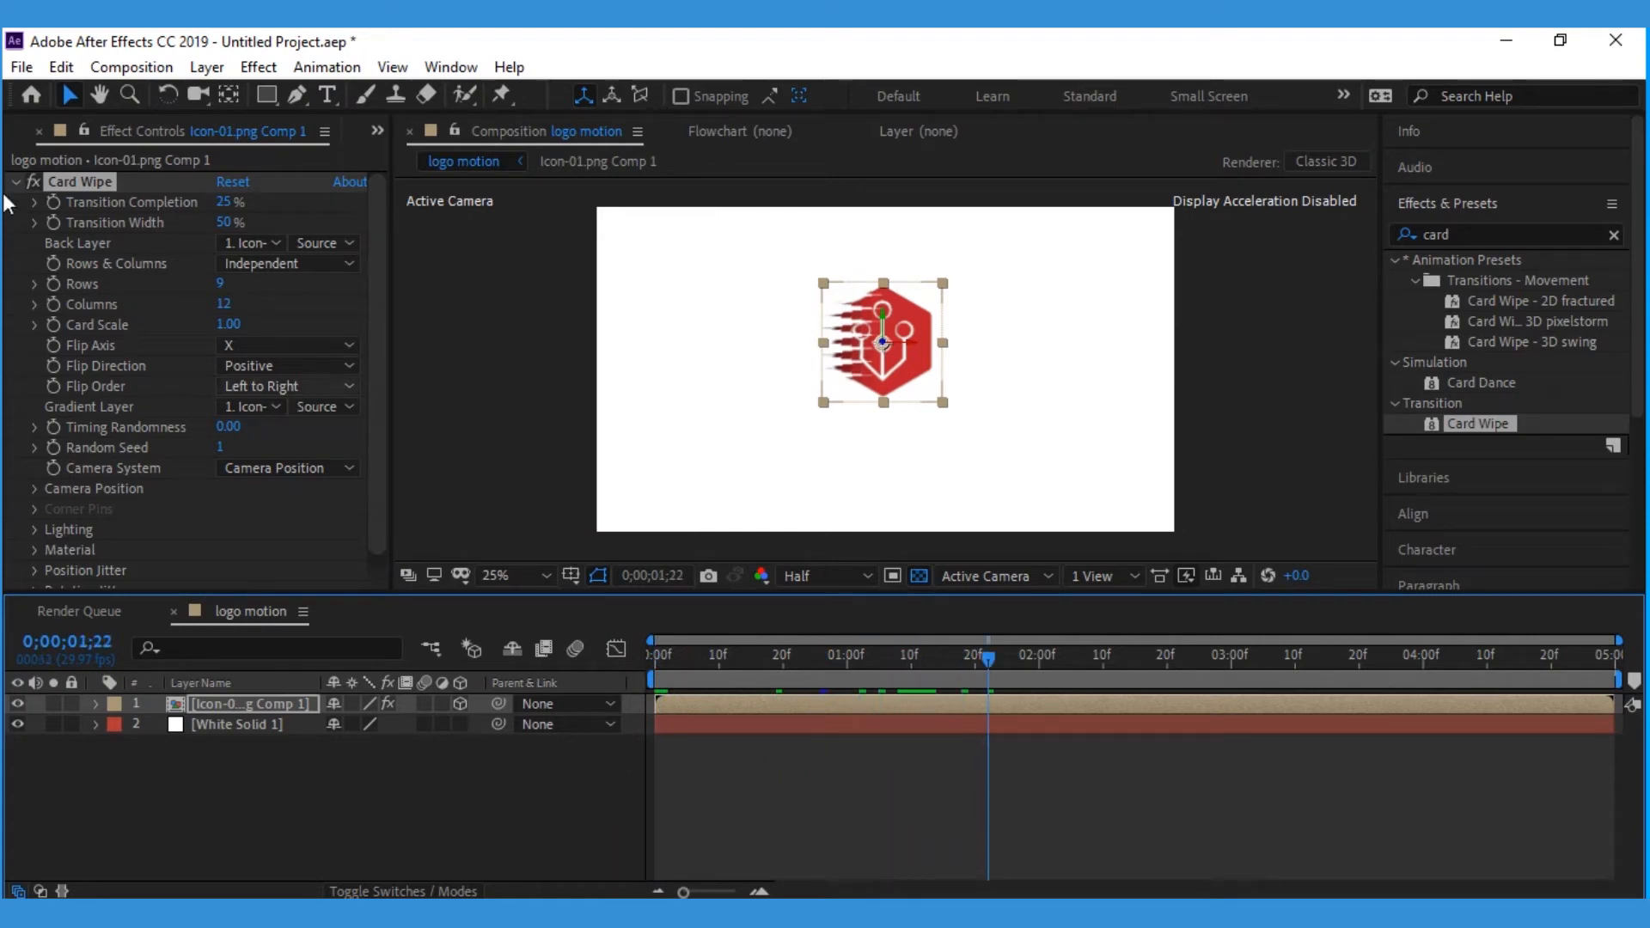
left_click(375, 380)
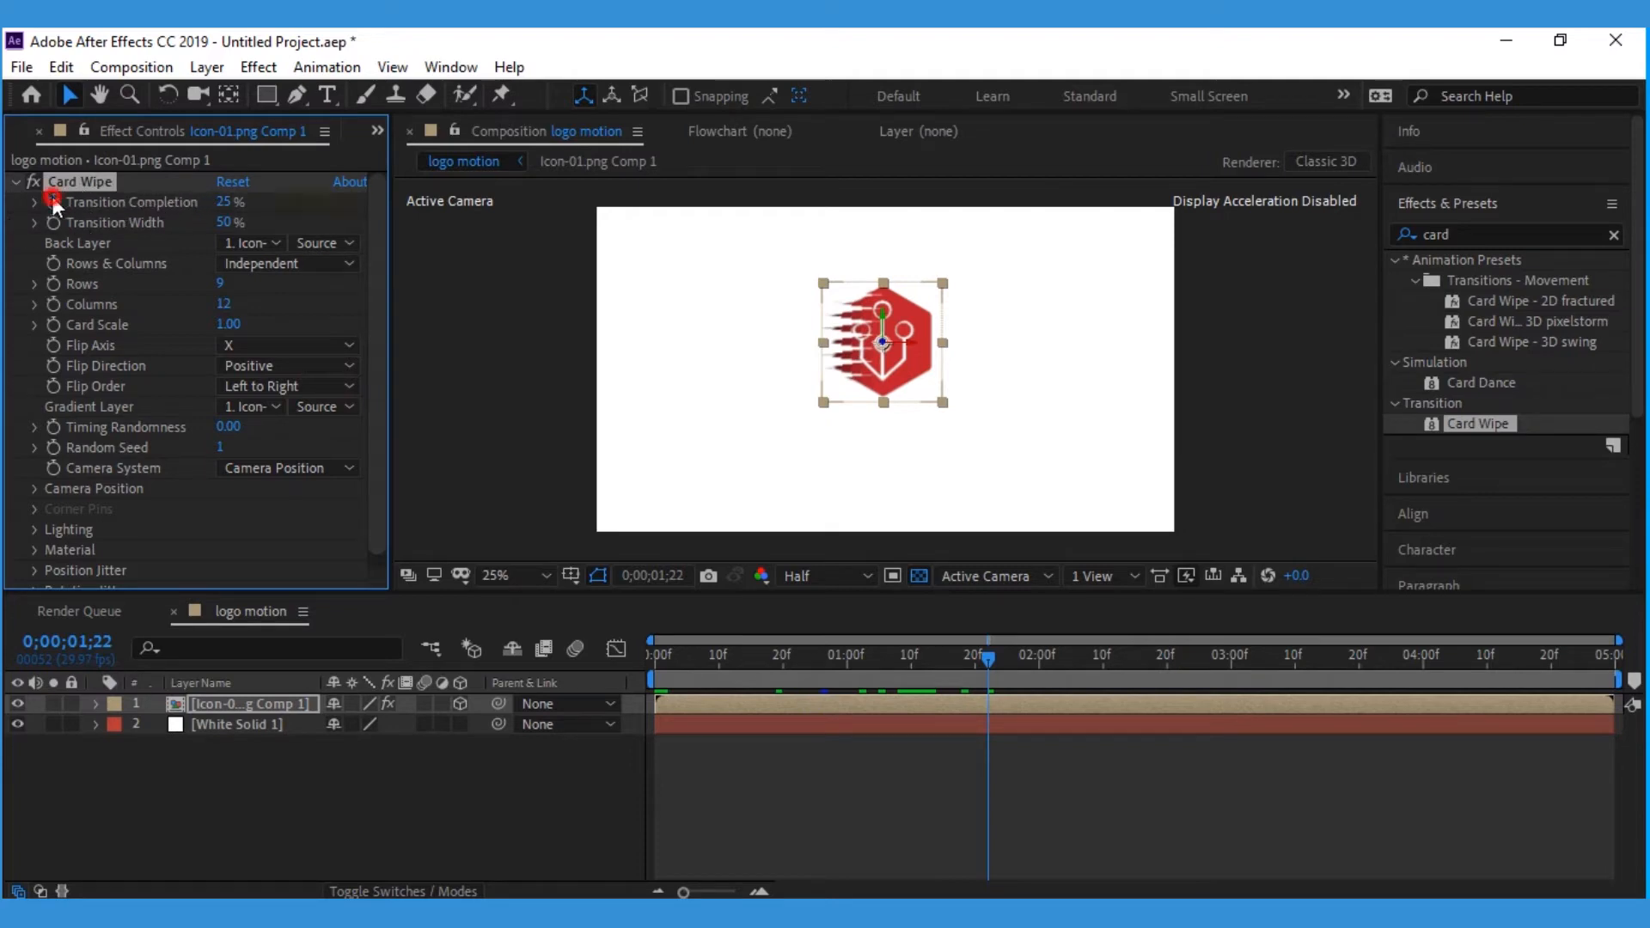
left_click(224, 201)
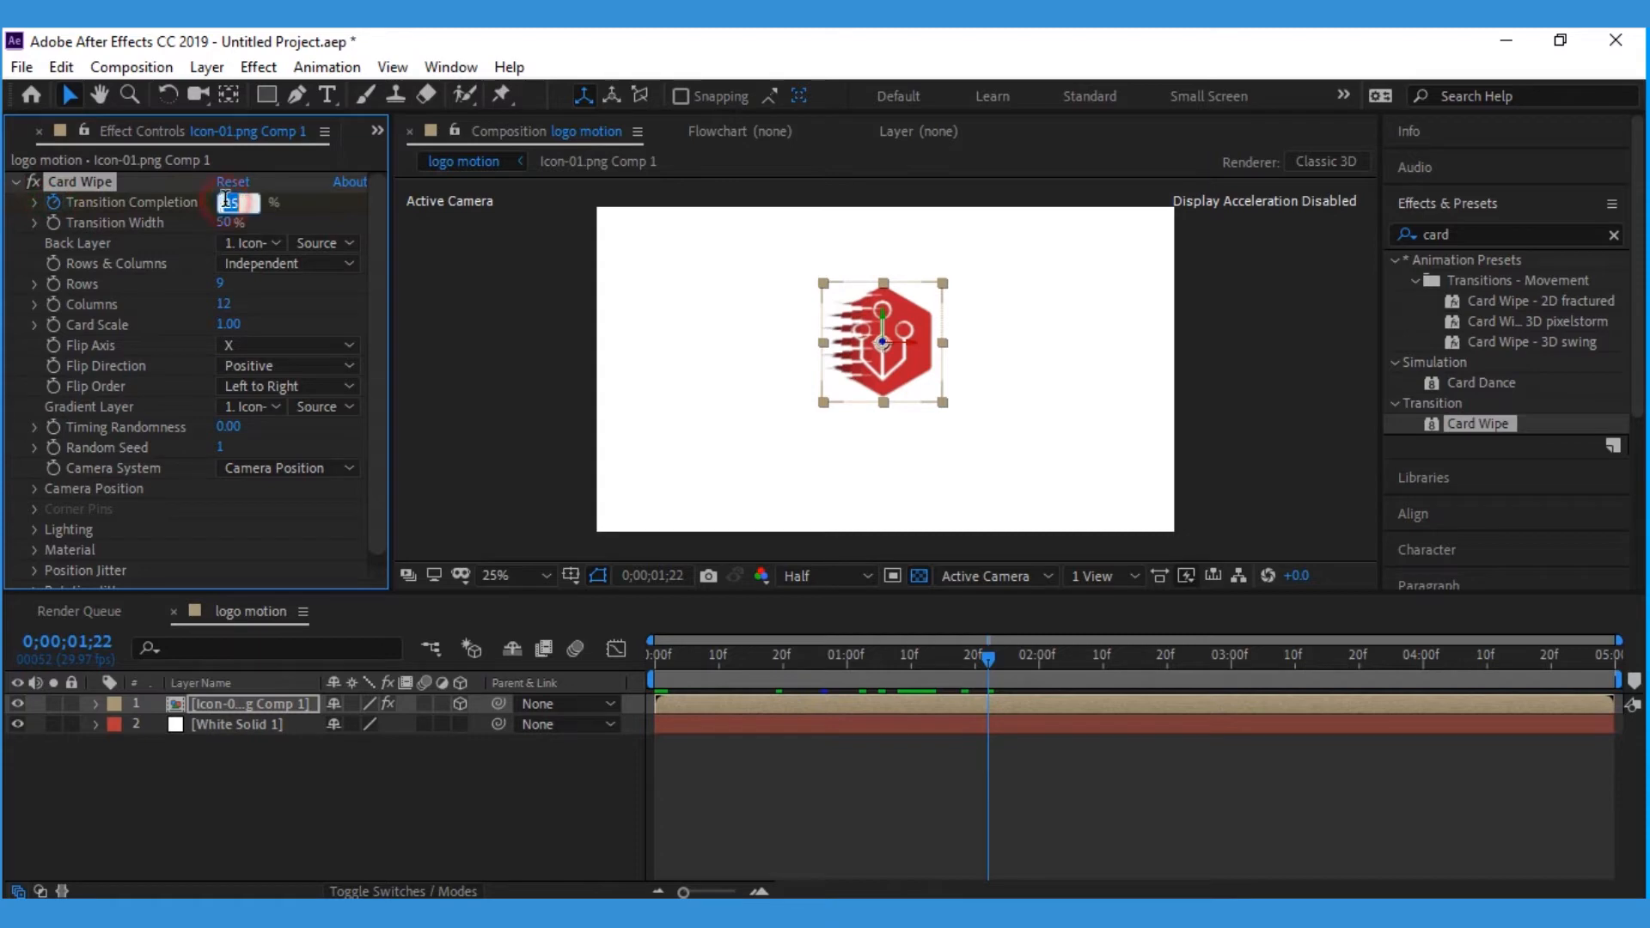
Set the Card Wipe effect to 1 row and 15 columns
left_click(223, 282)
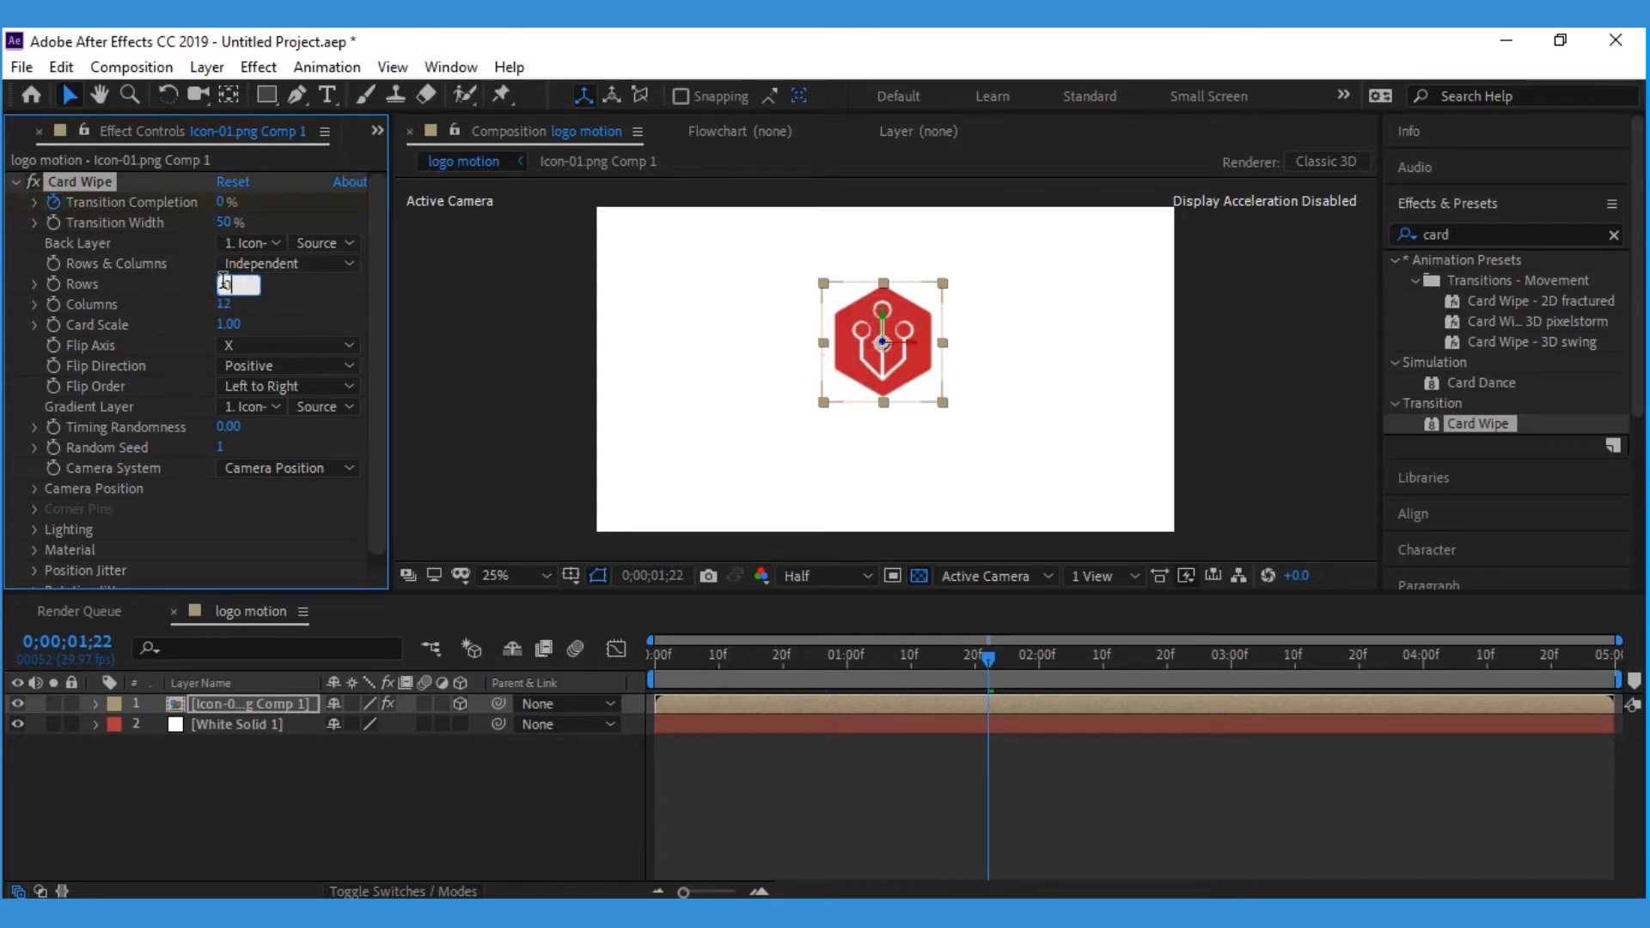
left_click(225, 302)
type("15")
key("Return")
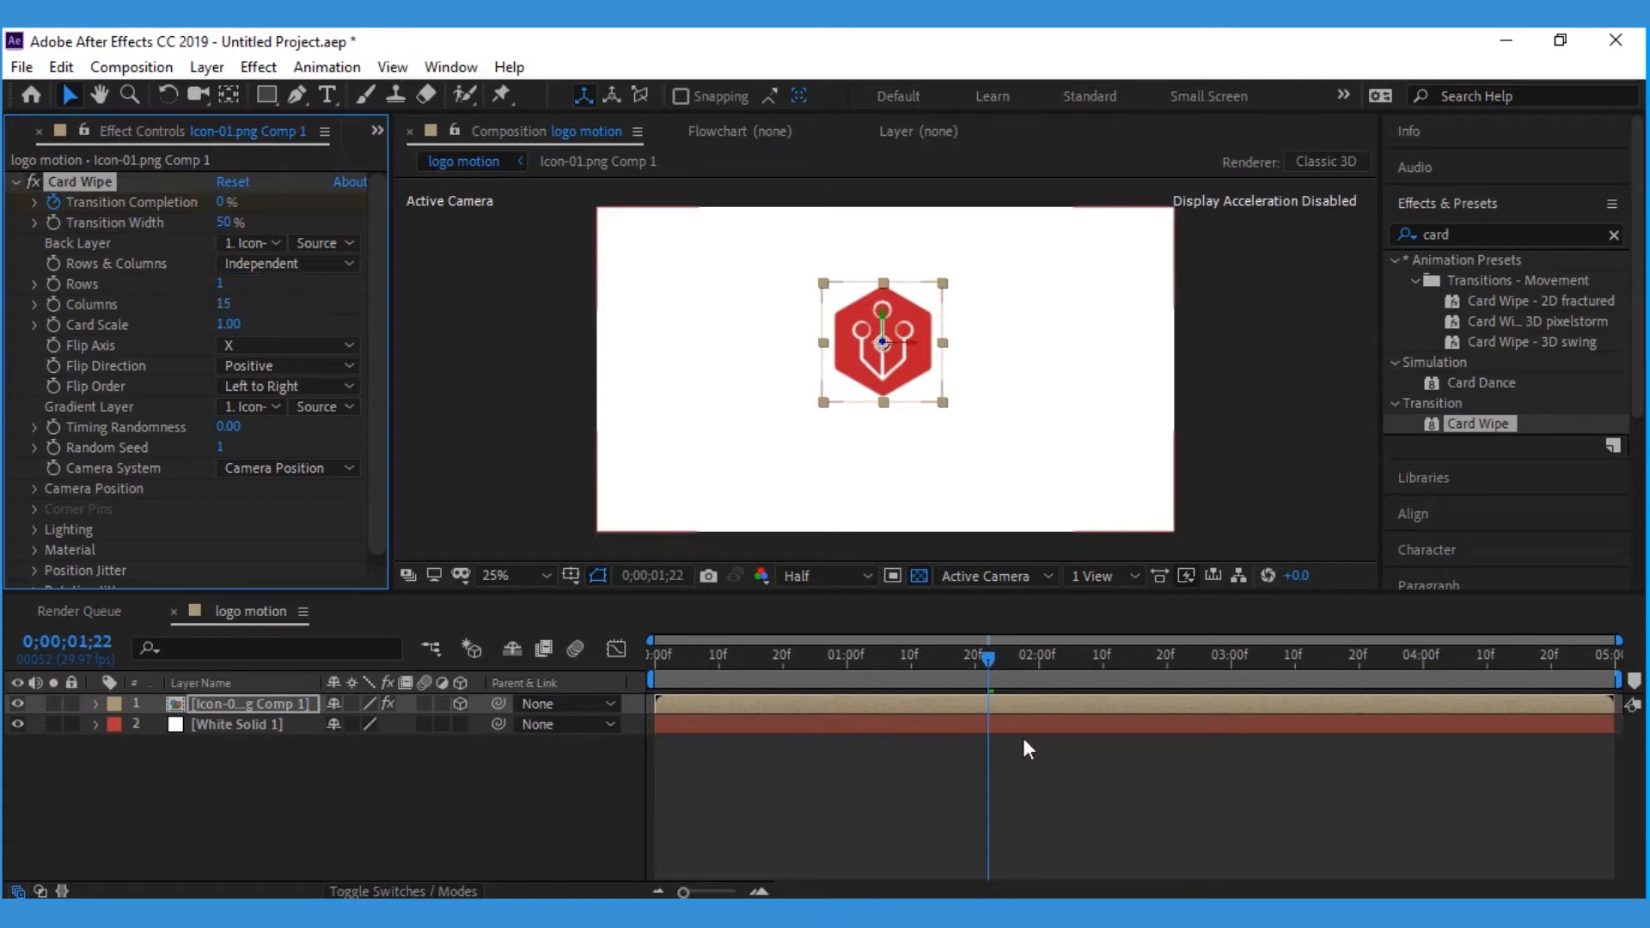
At 0;00;00;00, set a Card Wipe Transition Completion keyframe of 50%
left_click_drag(989, 654, 505, 677)
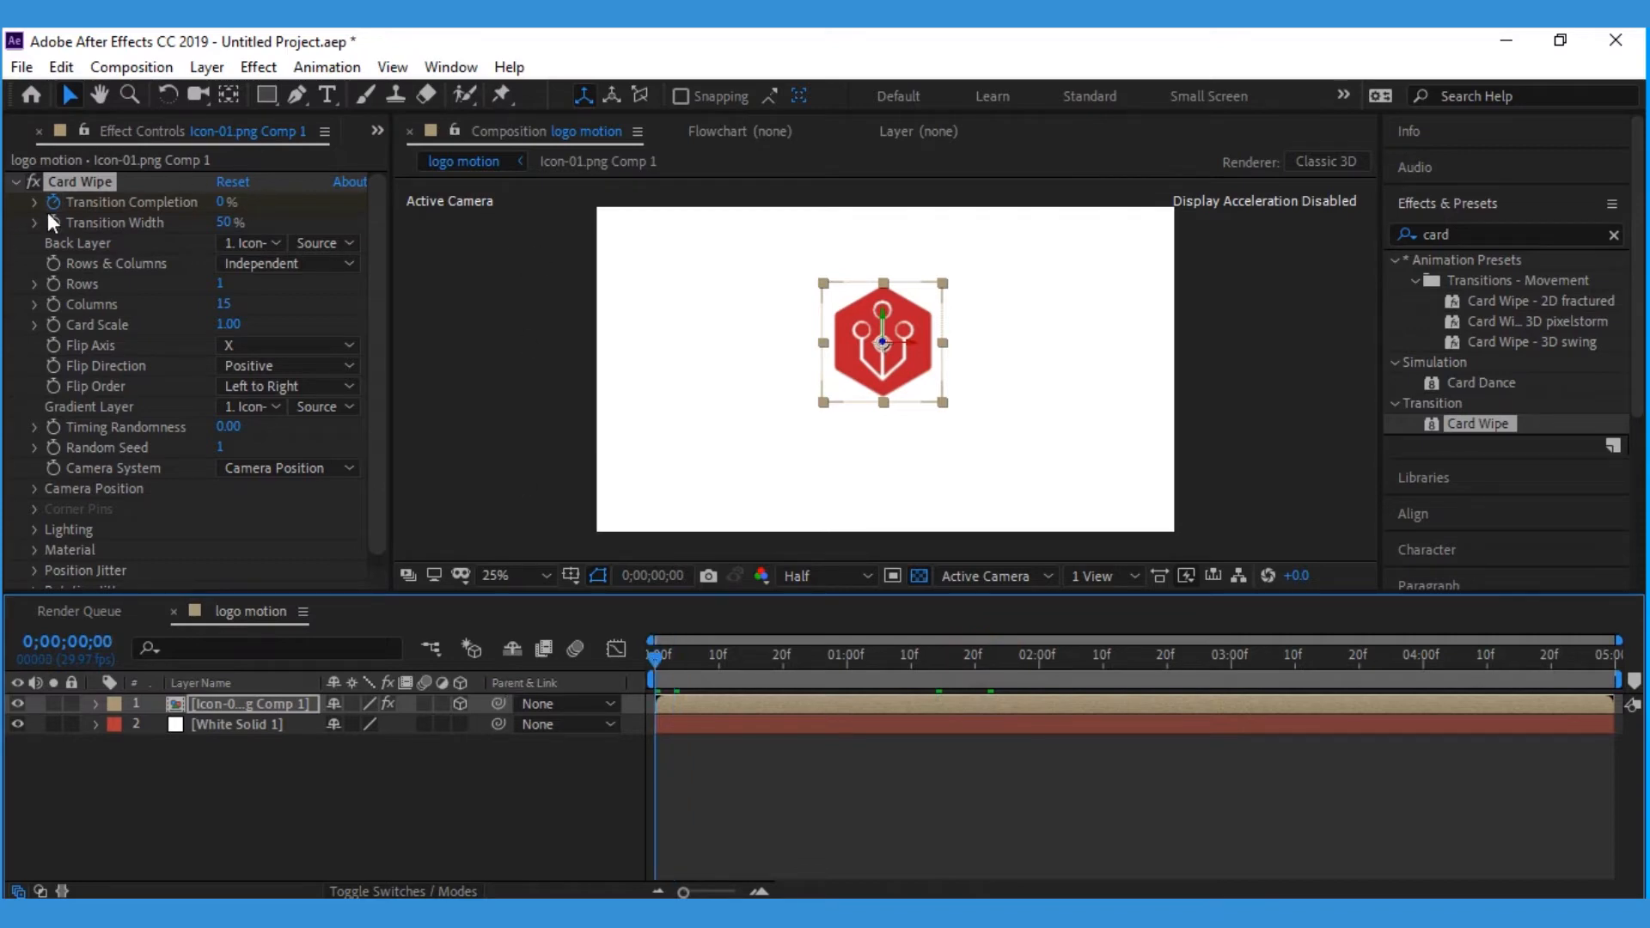
left_click(215, 199)
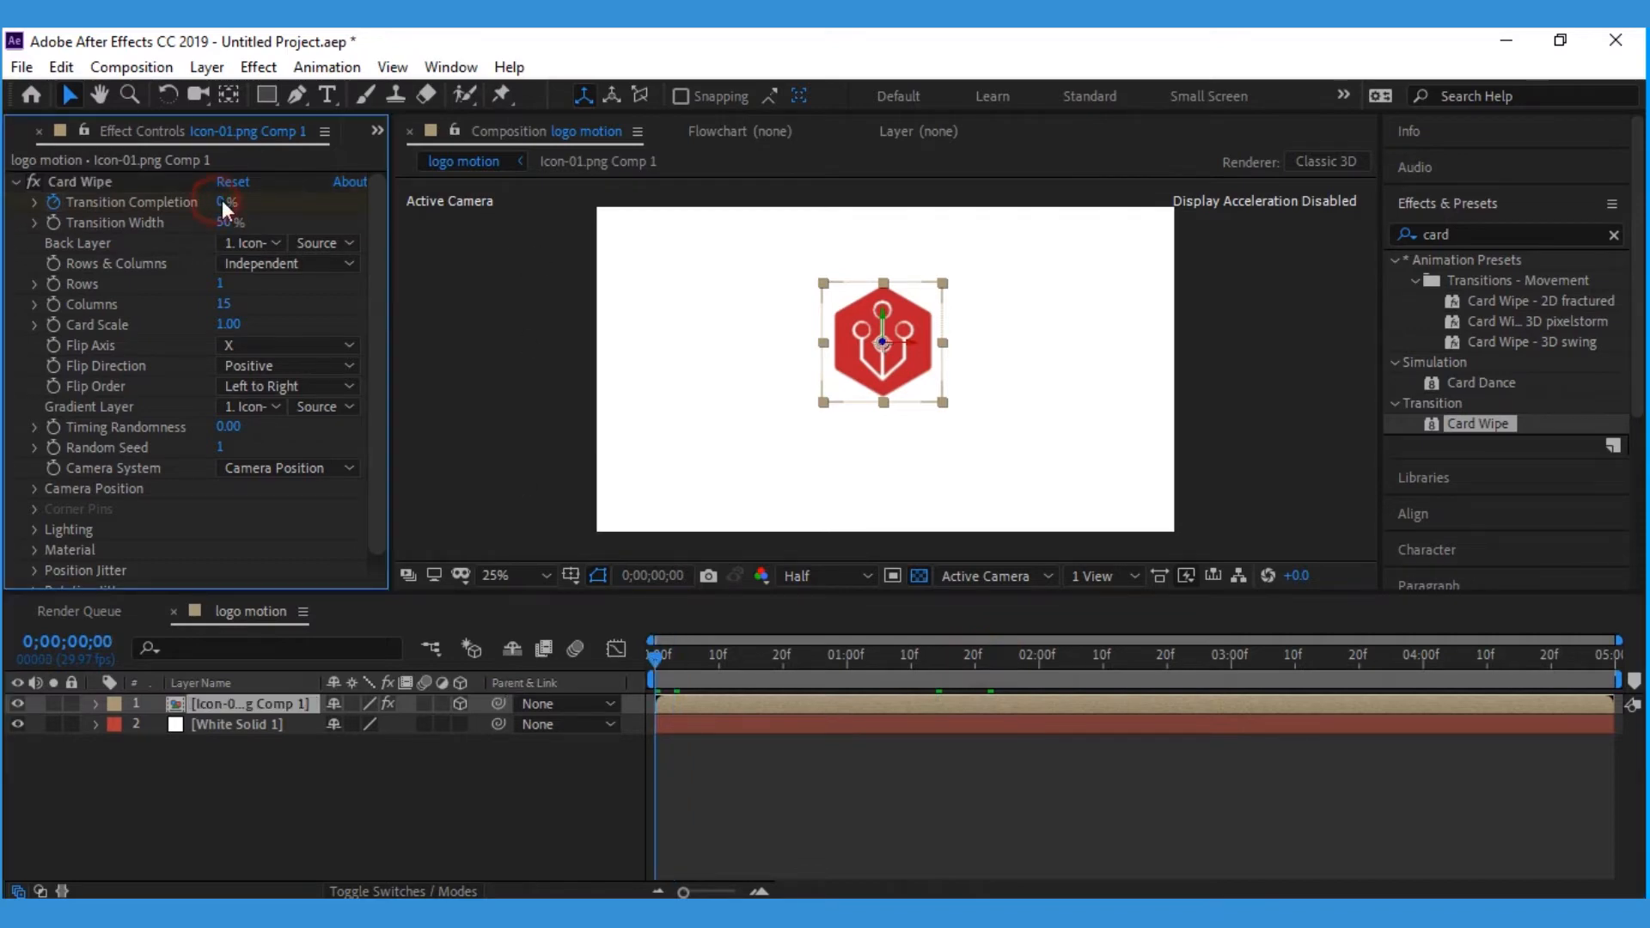
left_click(222, 201)
type("50")
key("Return")
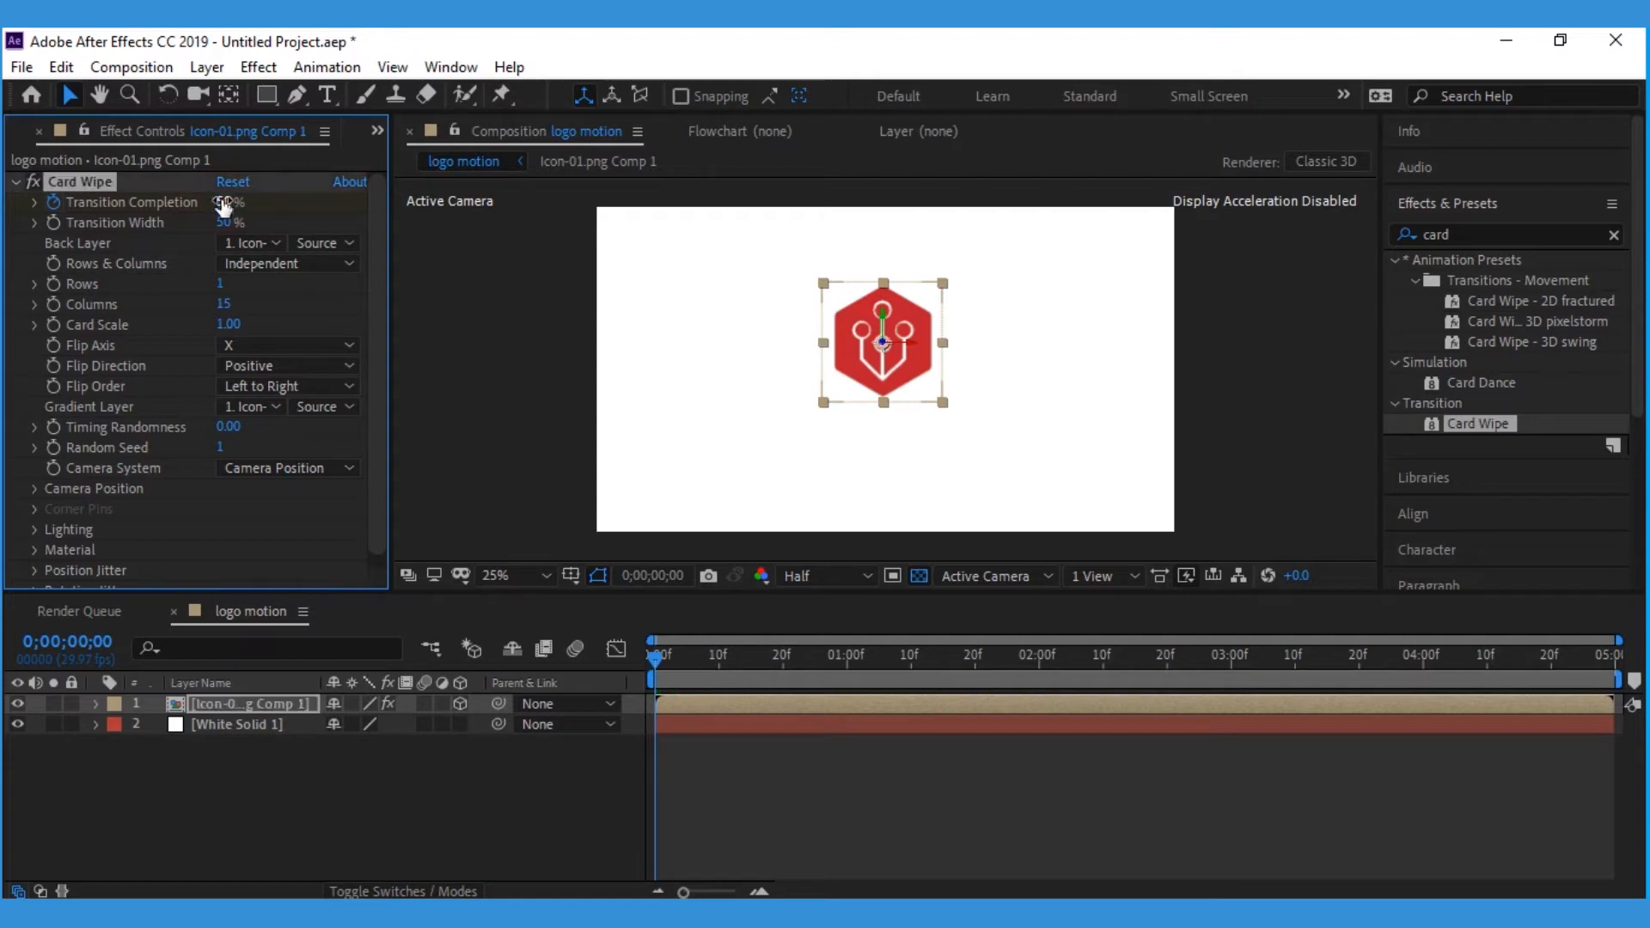
Preview the icon's Card Wipe animation and scrub back towards the beginning of the composition
key("space")
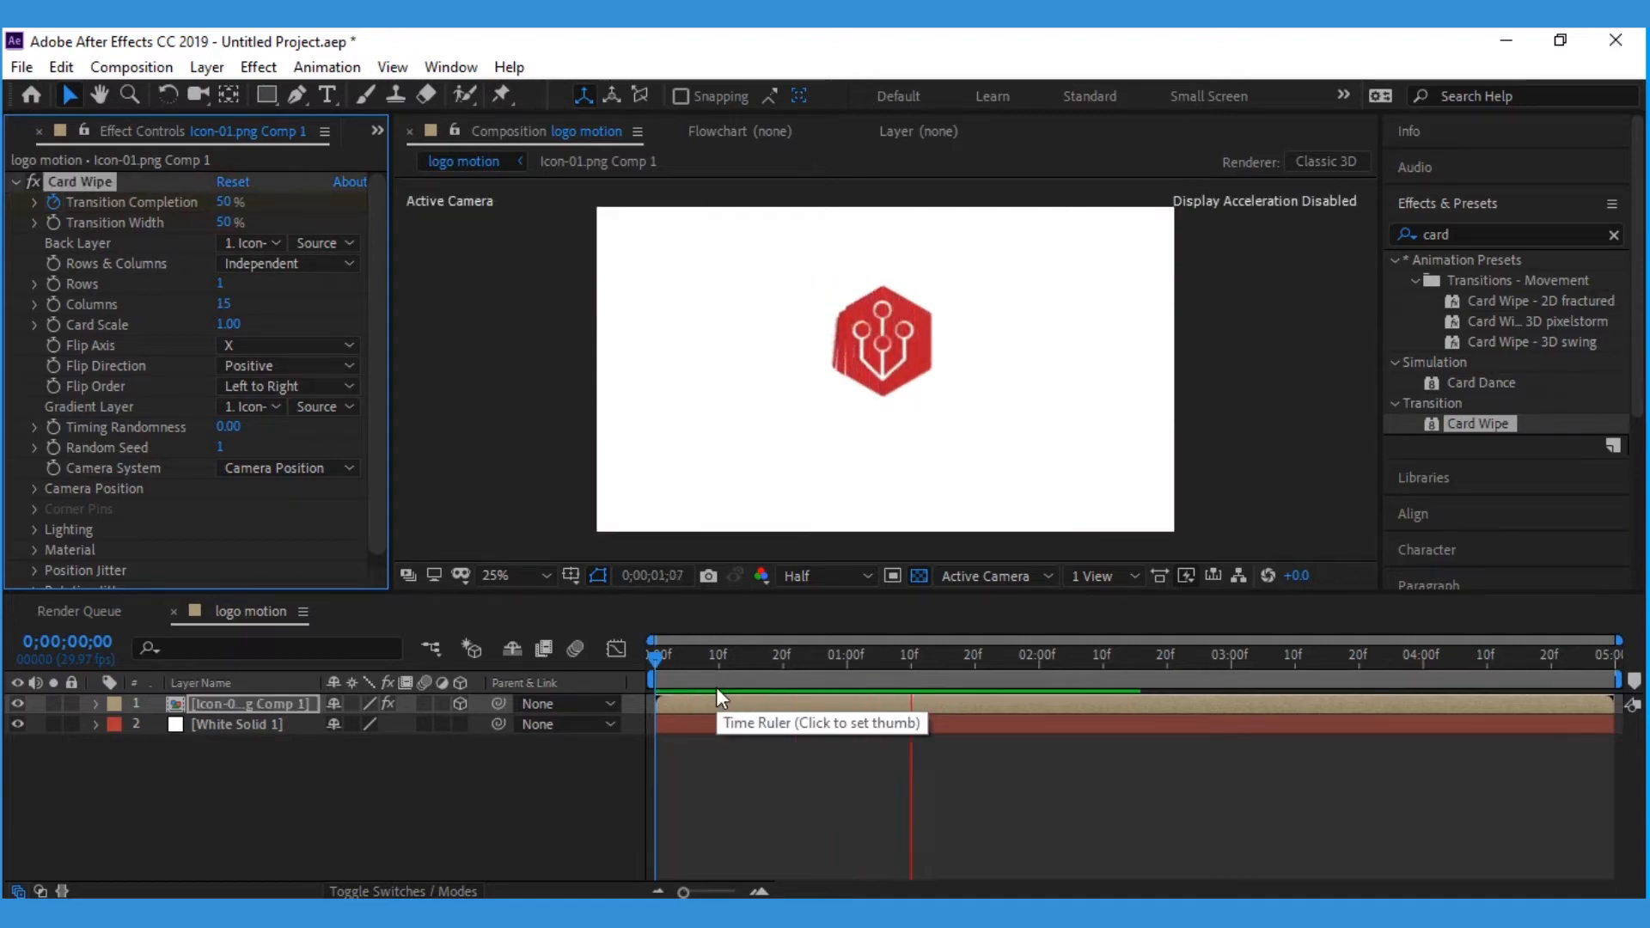
key("space")
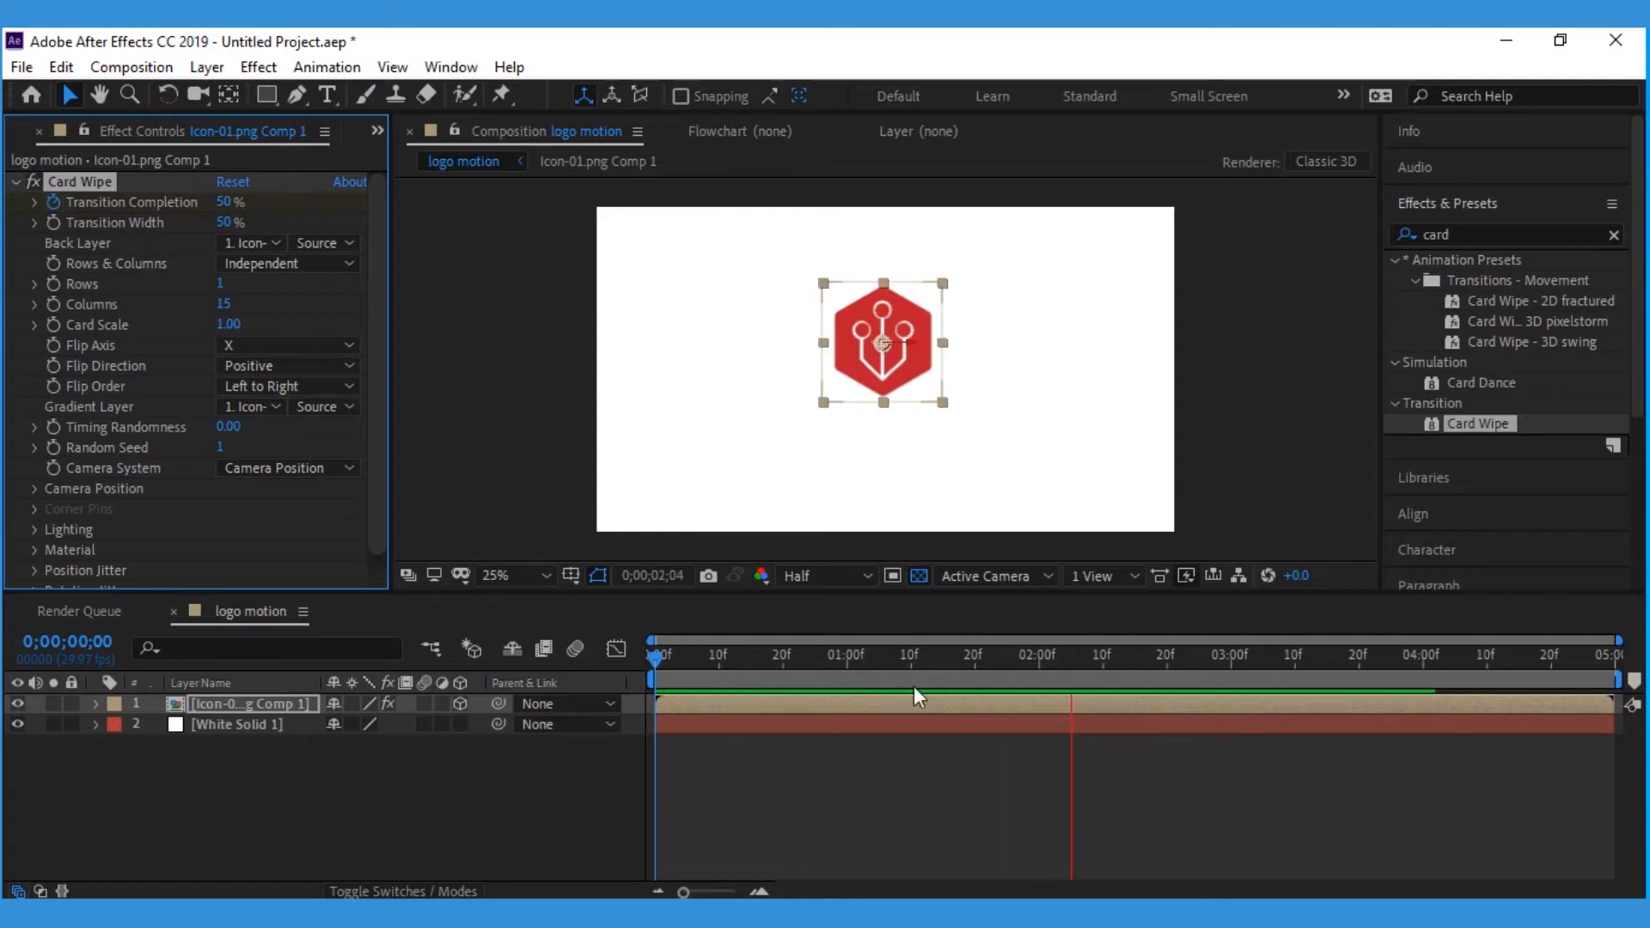
left_click_drag(1072, 653, 332, 694)
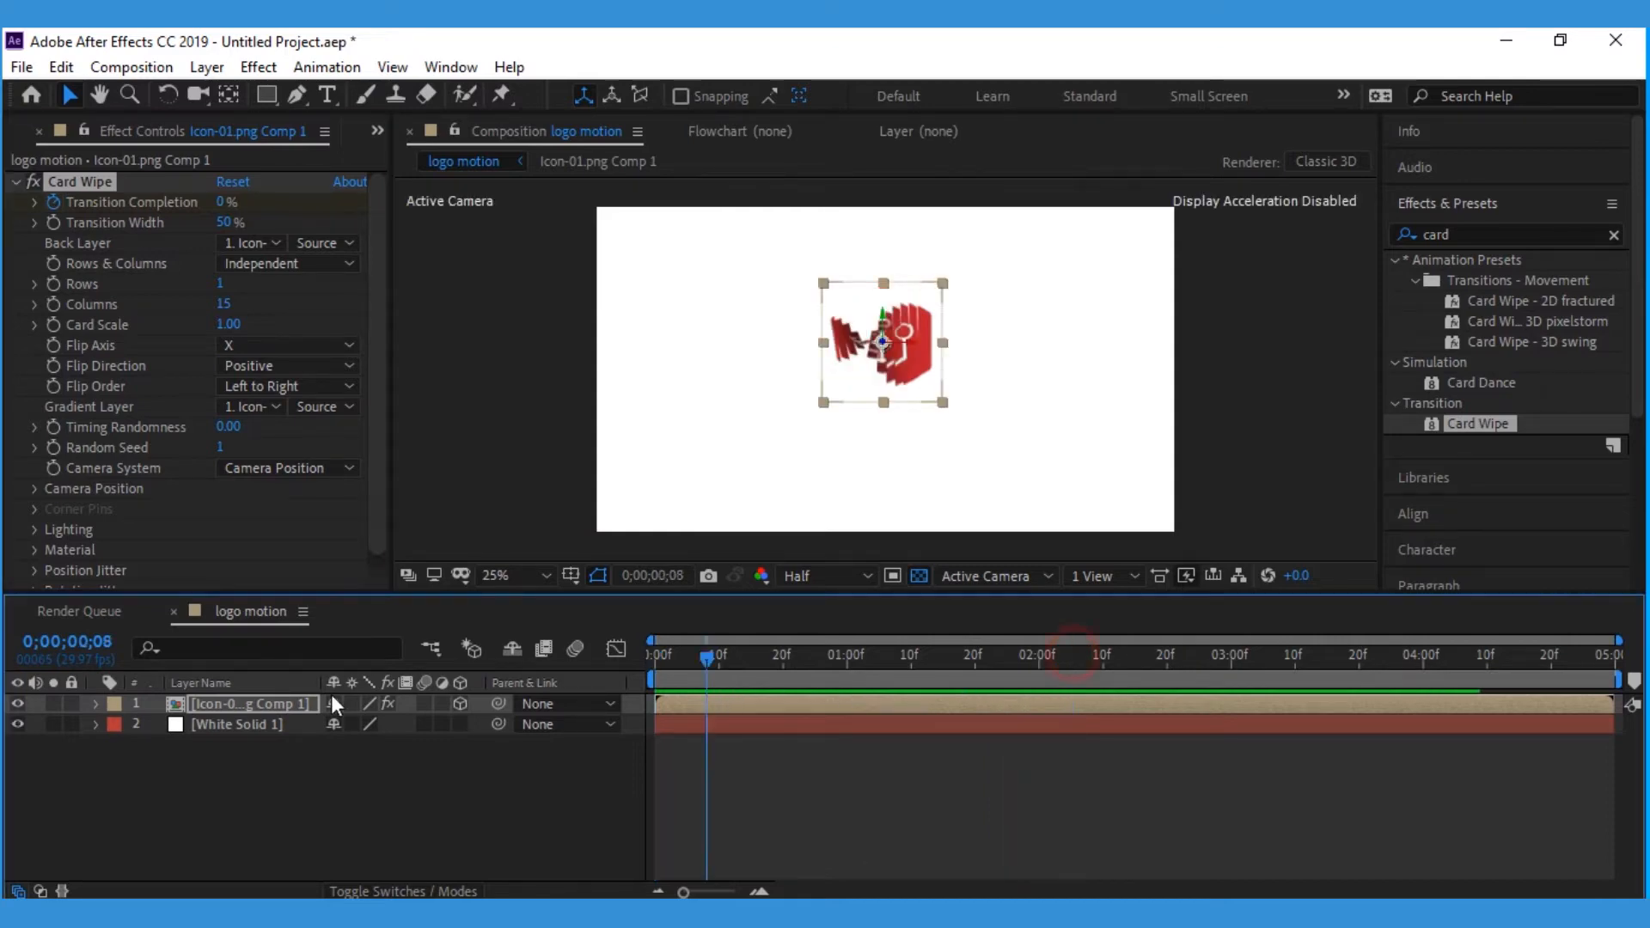
Preview the icon's Card Wipe animation and reveal the keyframed properties of the Icon-01.png Comp 1 layer
key("space")
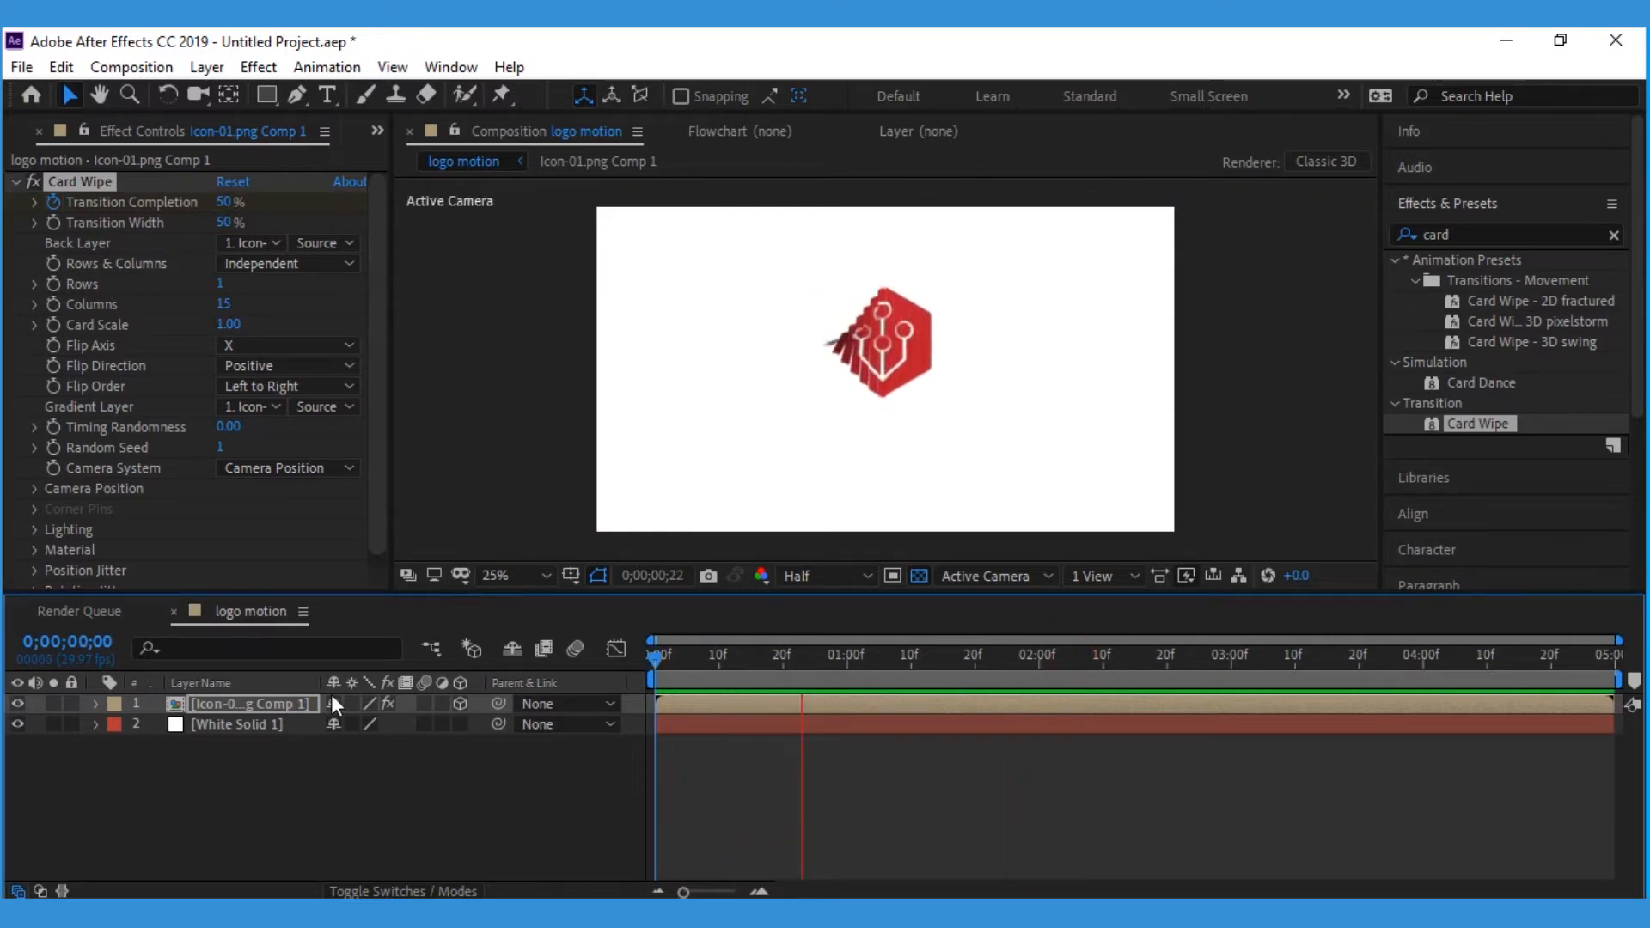
key("space")
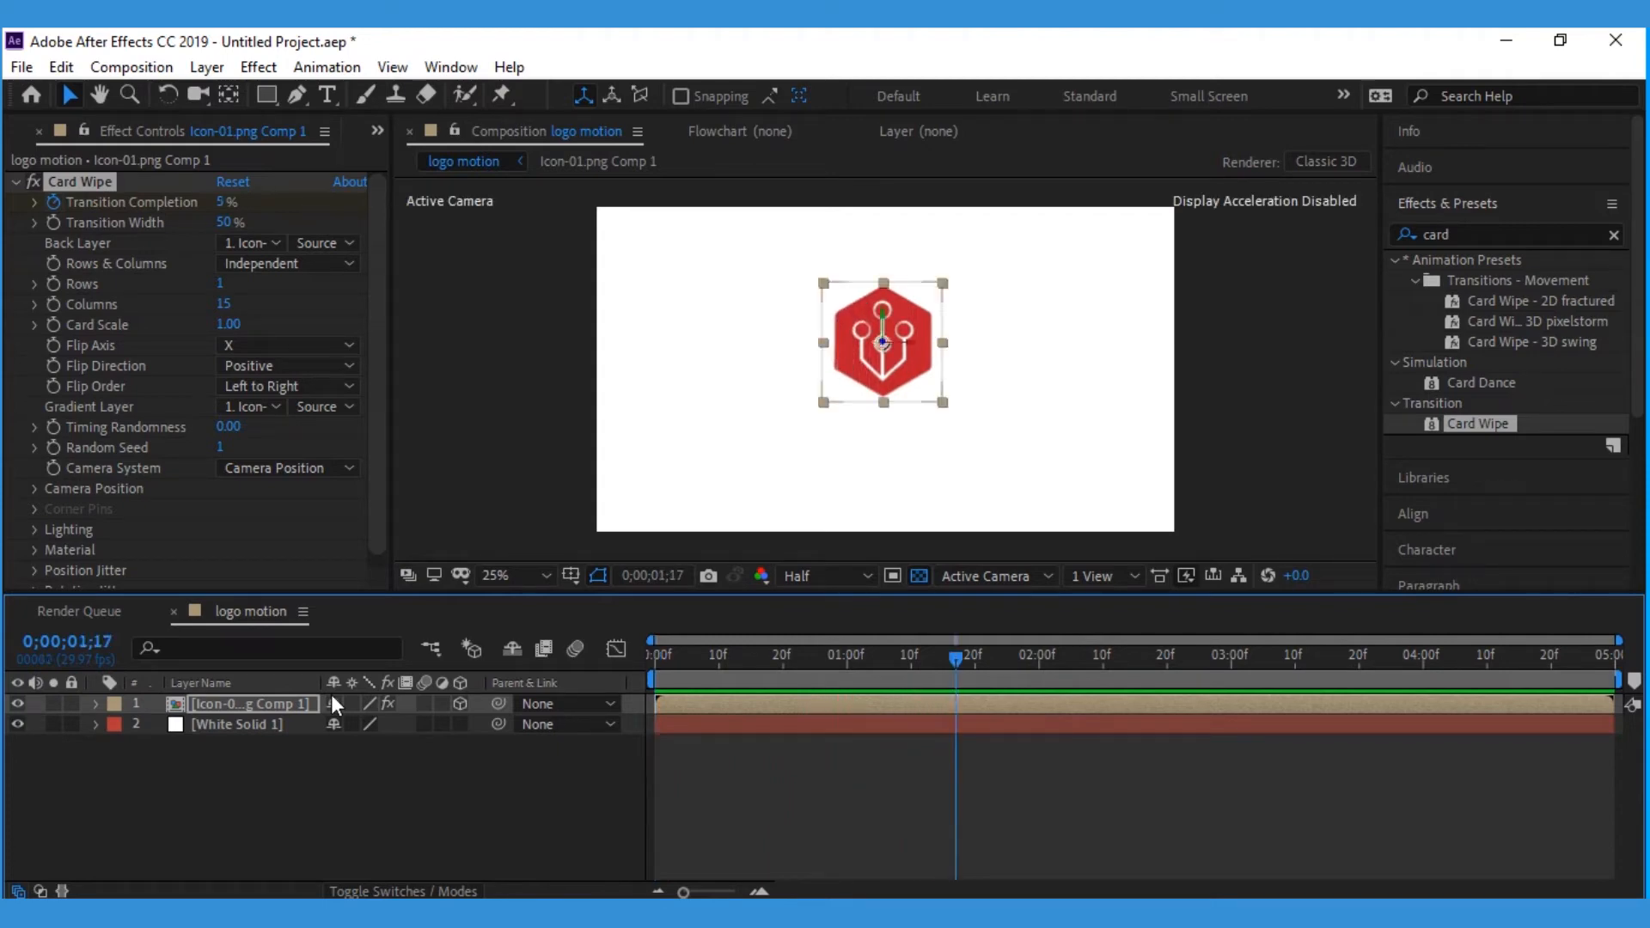
left_click(269, 700)
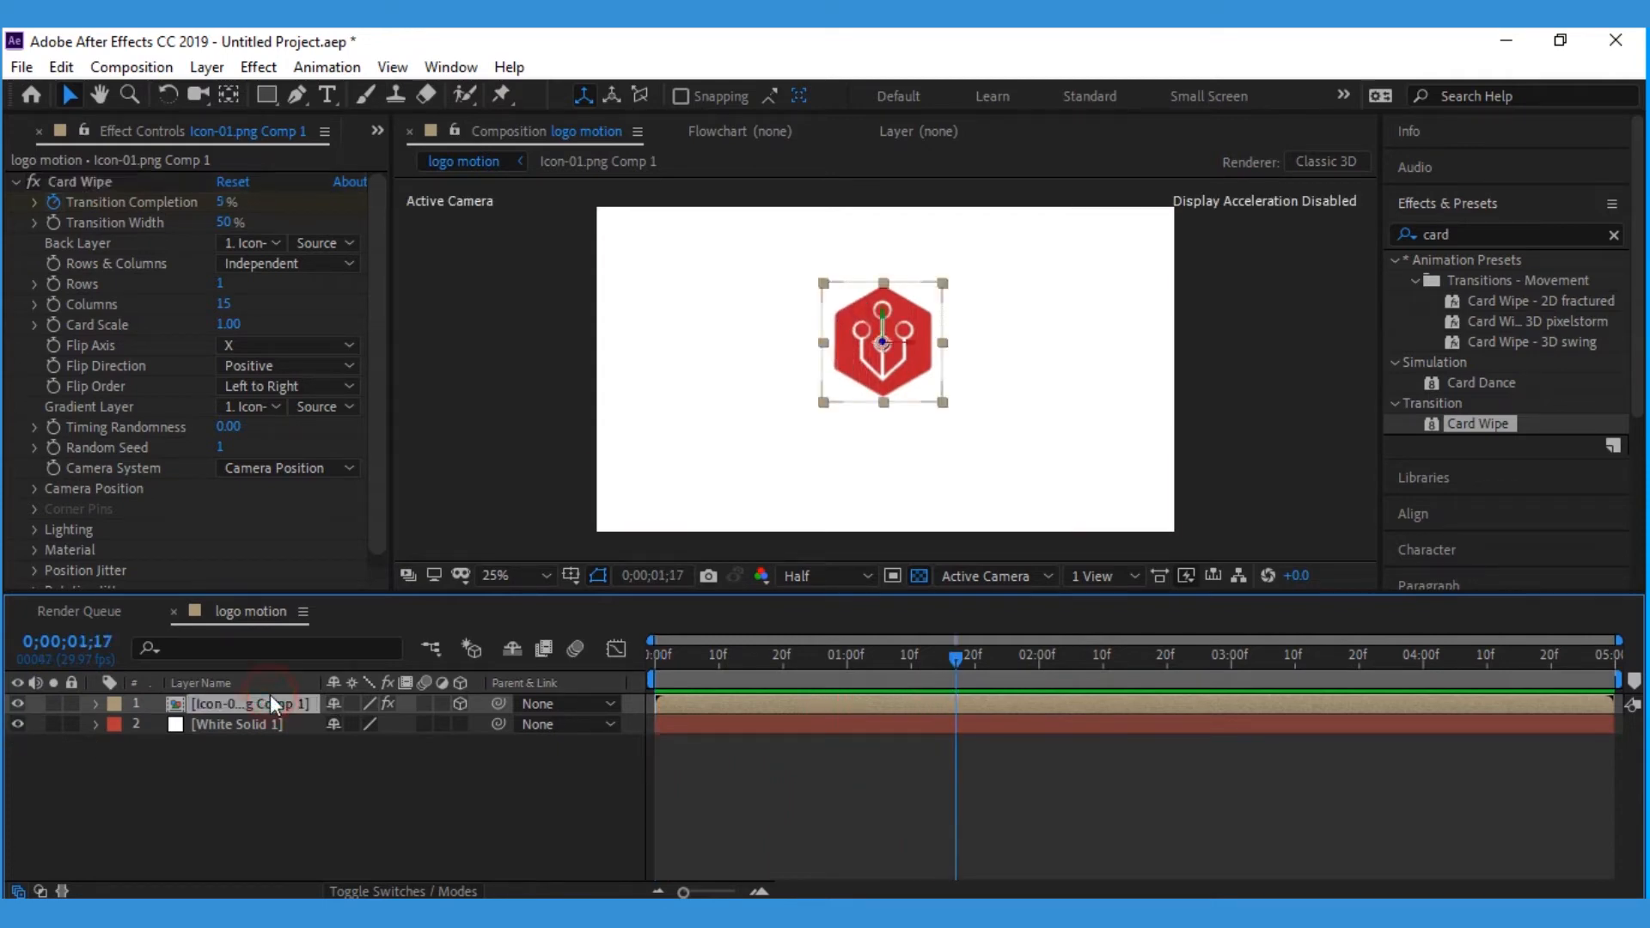
key("u")
left_click(285, 742)
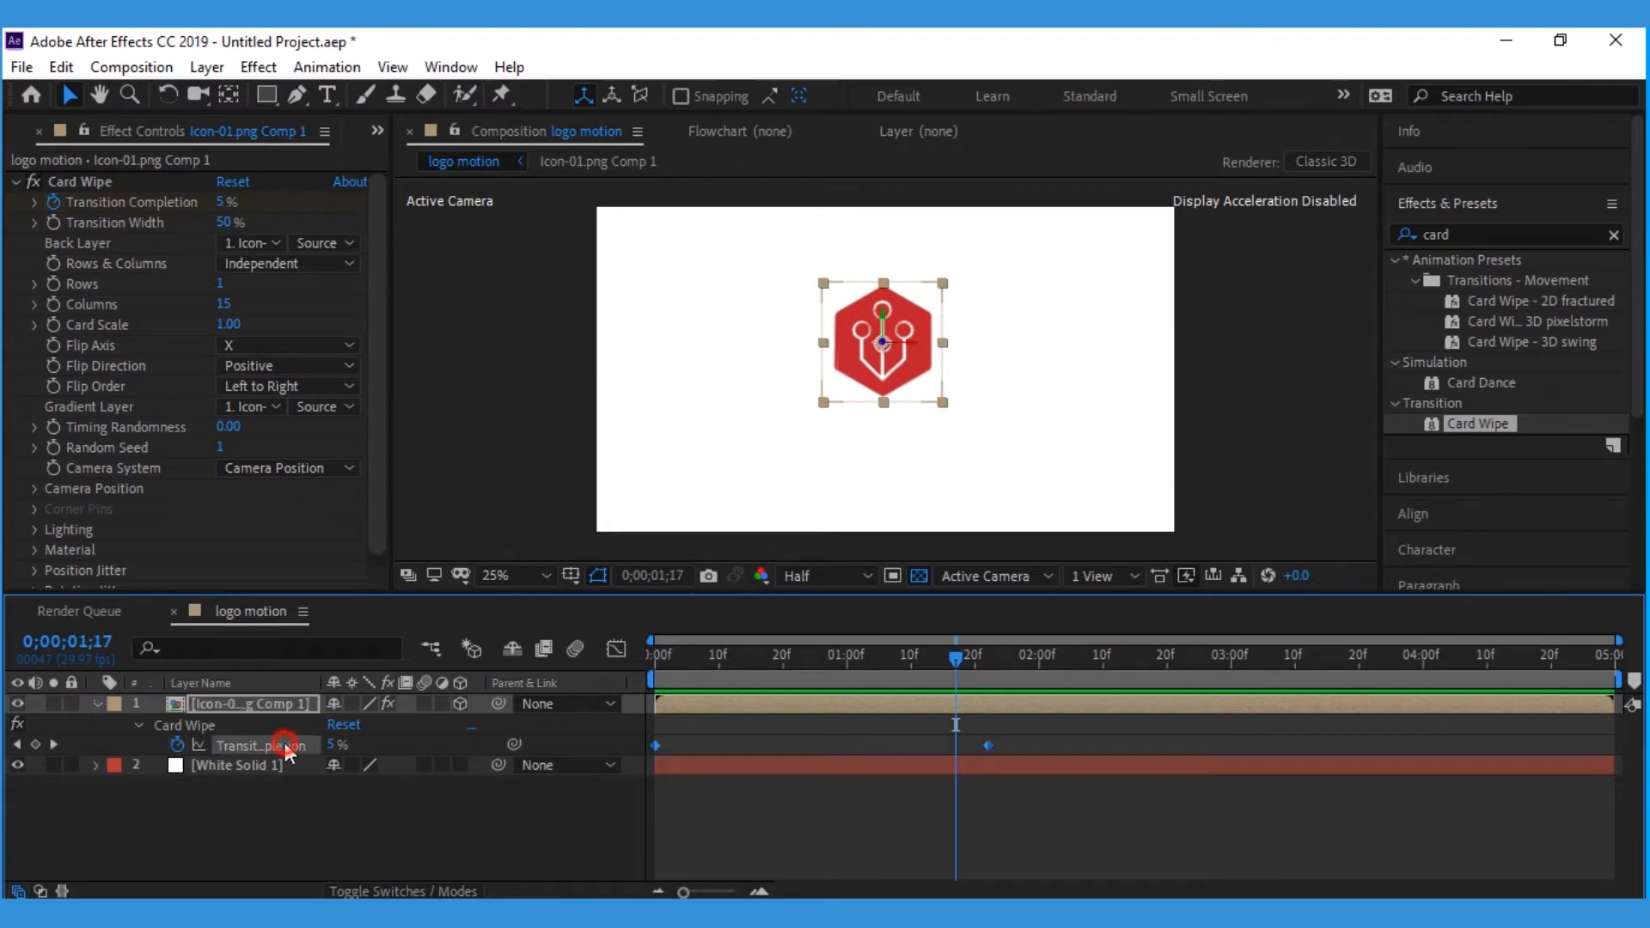
Show the icon layer's Position and set its Z value to -2750 at 0;00;00;00
key("p")
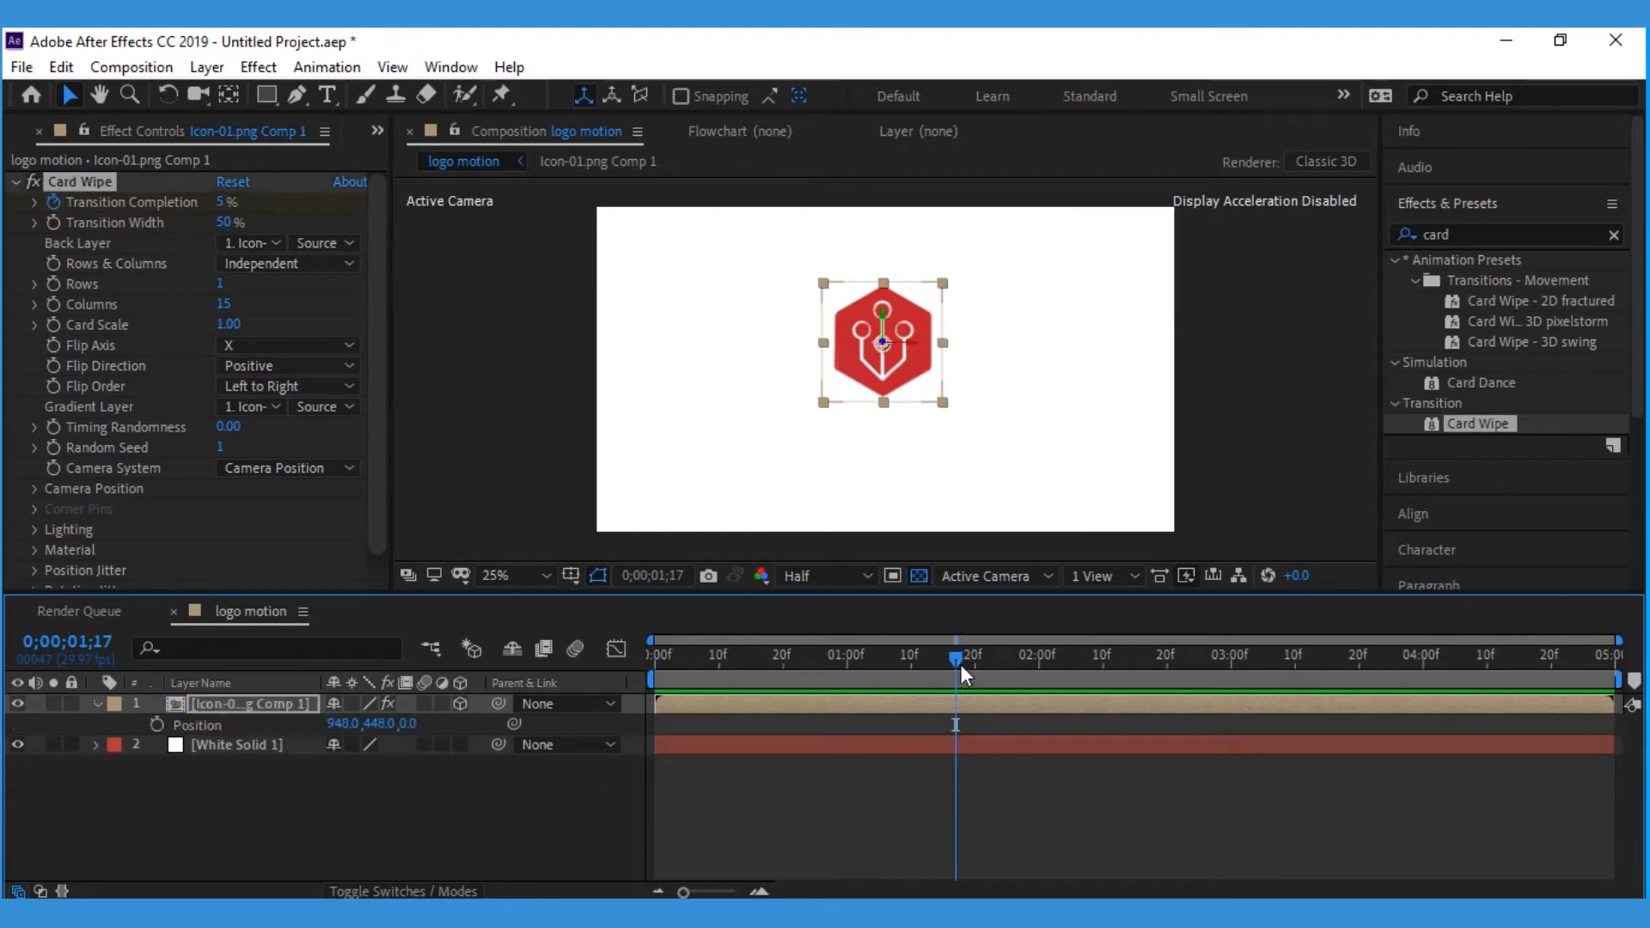
key("Home")
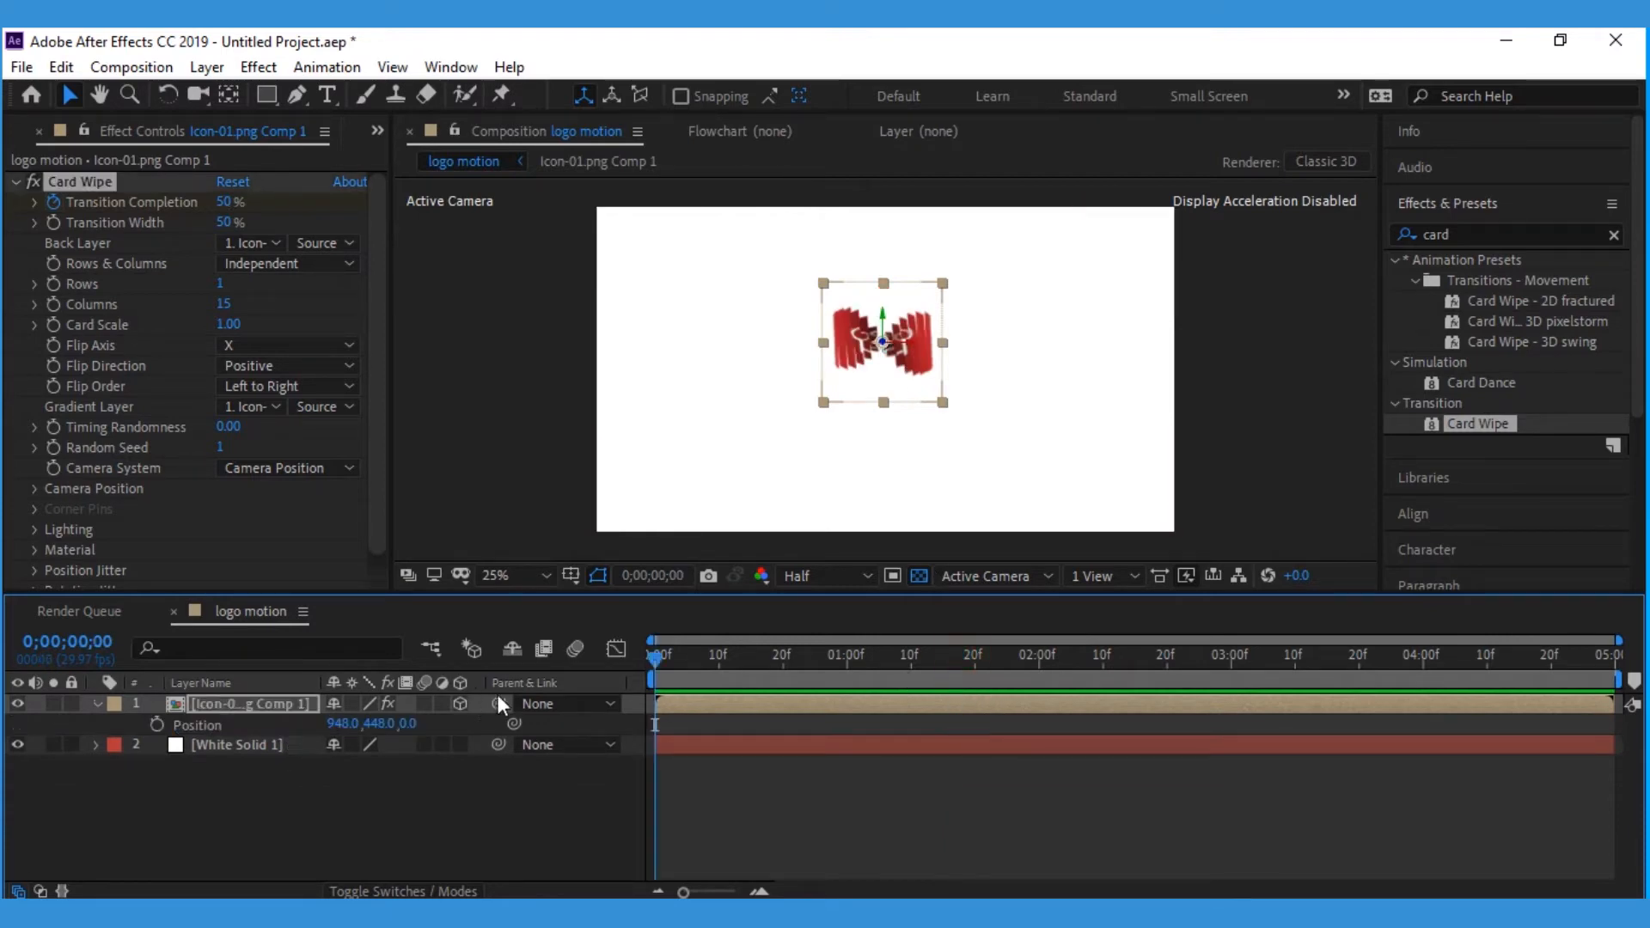
left_click(406, 724)
key("Return")
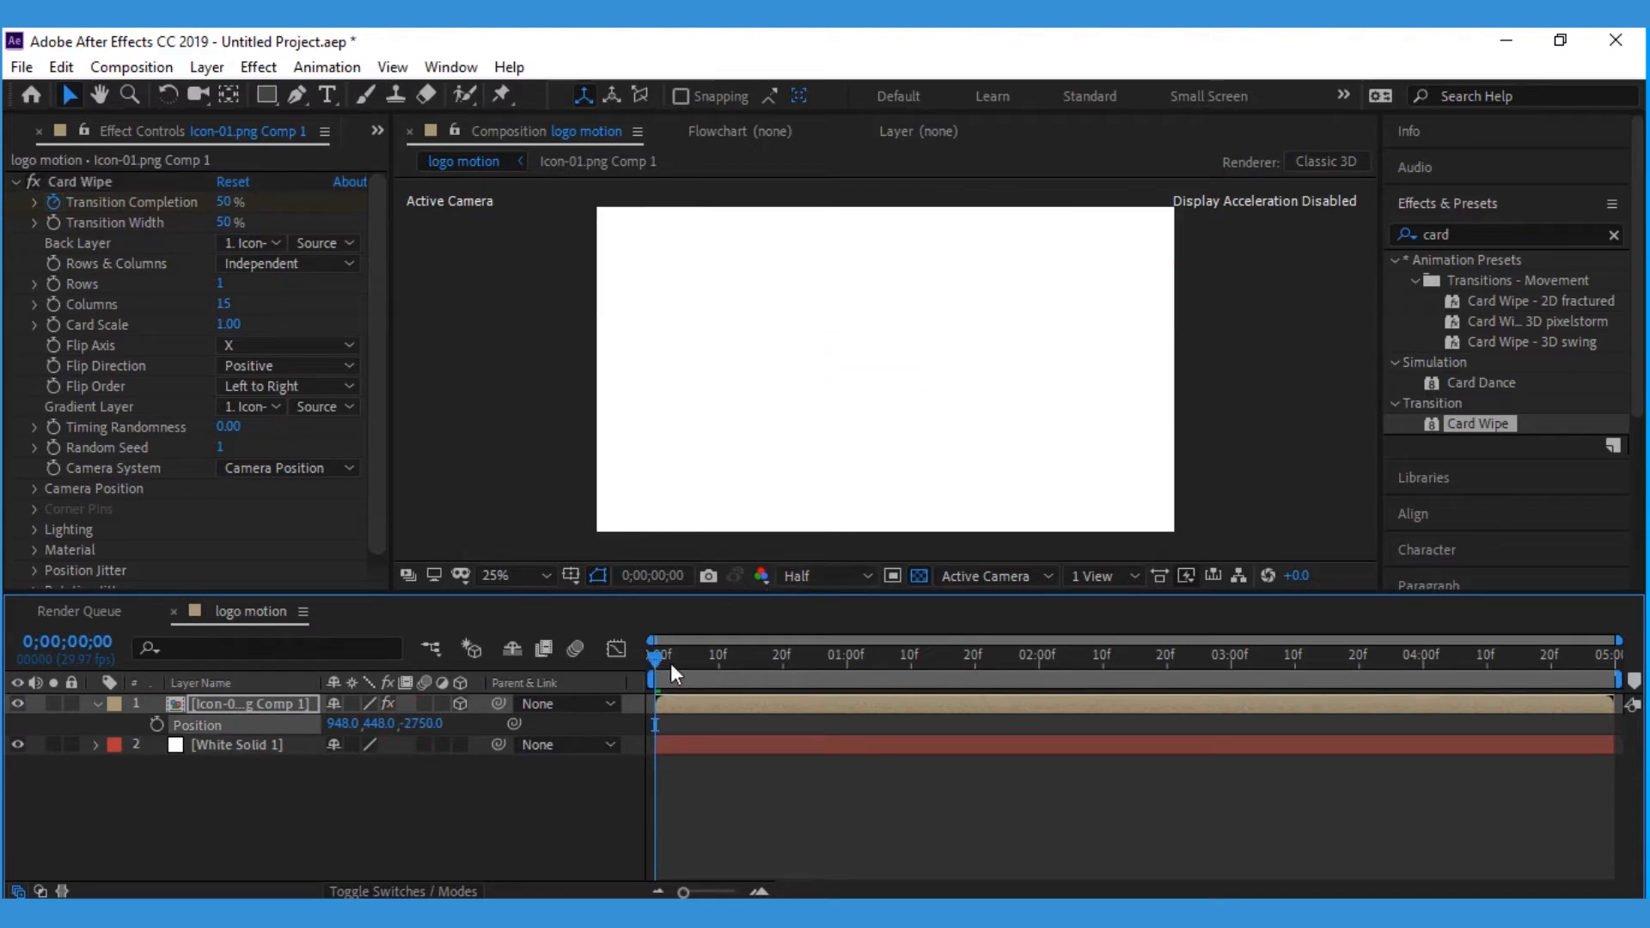
At 0;00;01;22, set the icon layer's Z Position to 0 without adding a keyframe
left_click_drag(822, 674, 983, 656)
key("u")
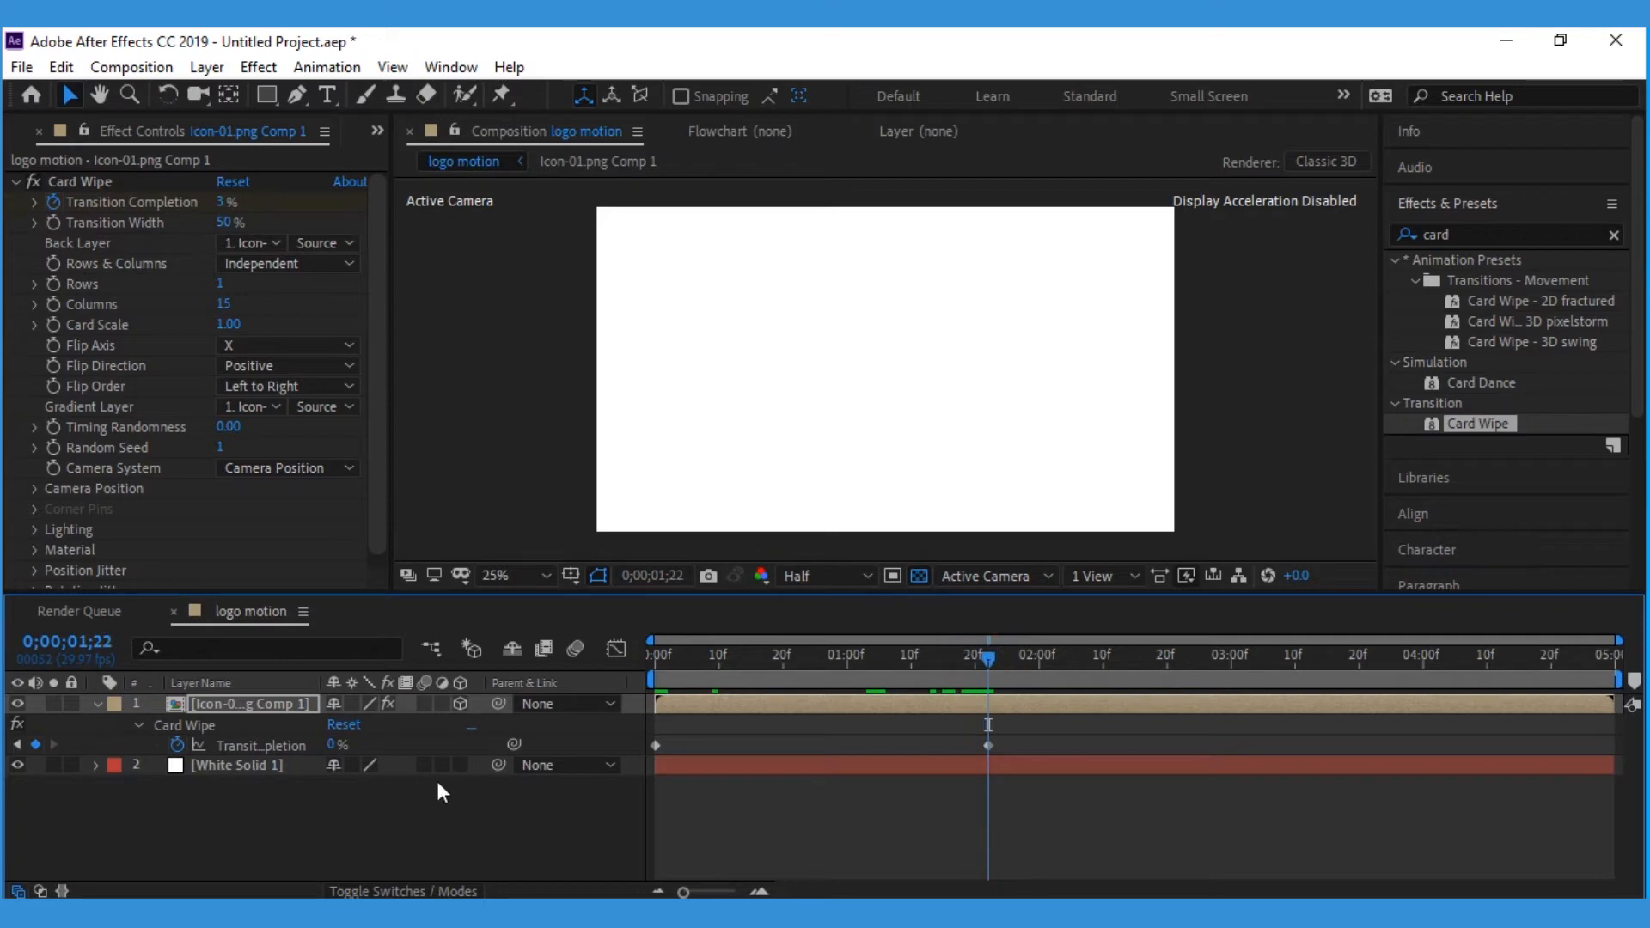
left_click(296, 708)
key("p")
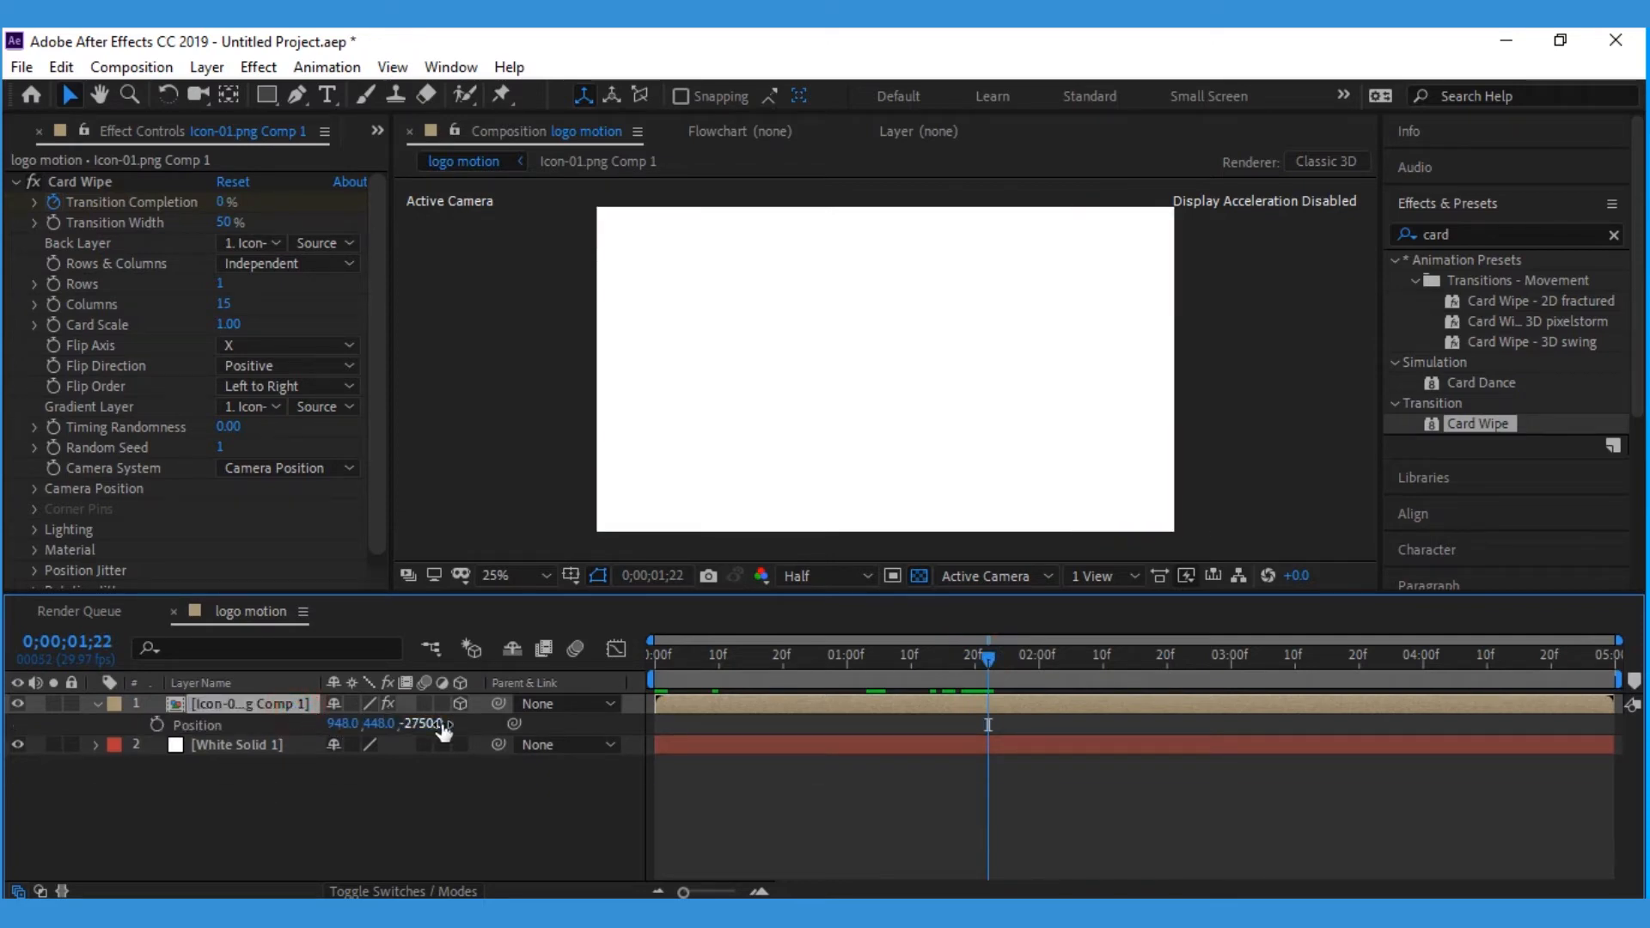
left_click(418, 722)
type("0")
key("Return")
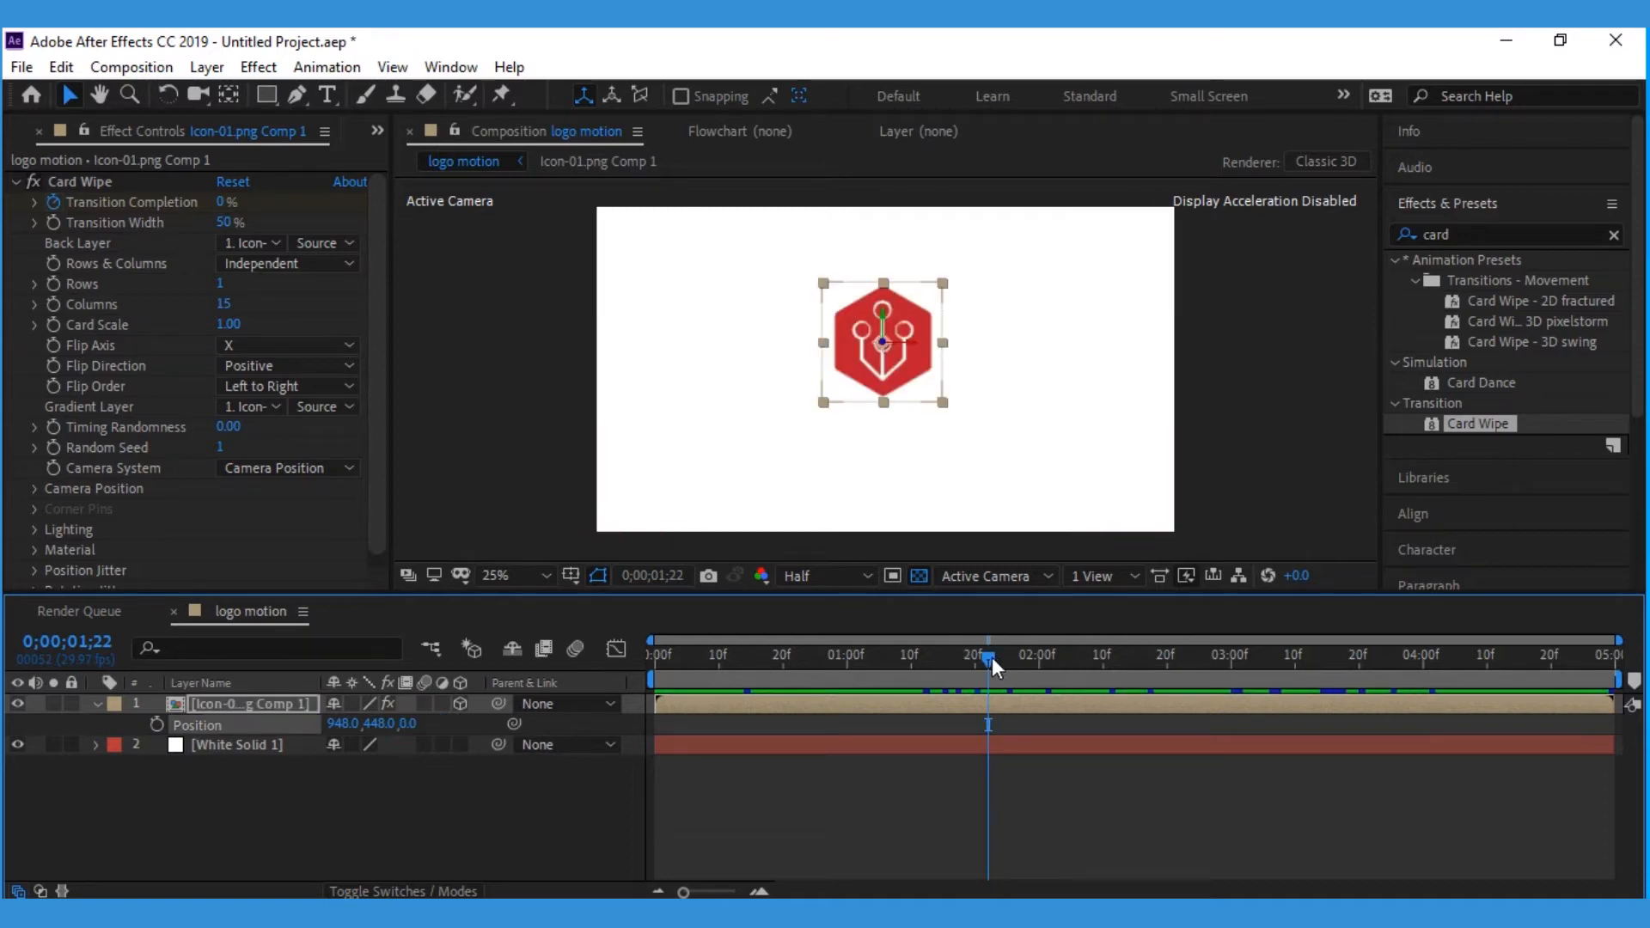
Preview the composition from the beginning to check whether the icon's position animates
key("Home")
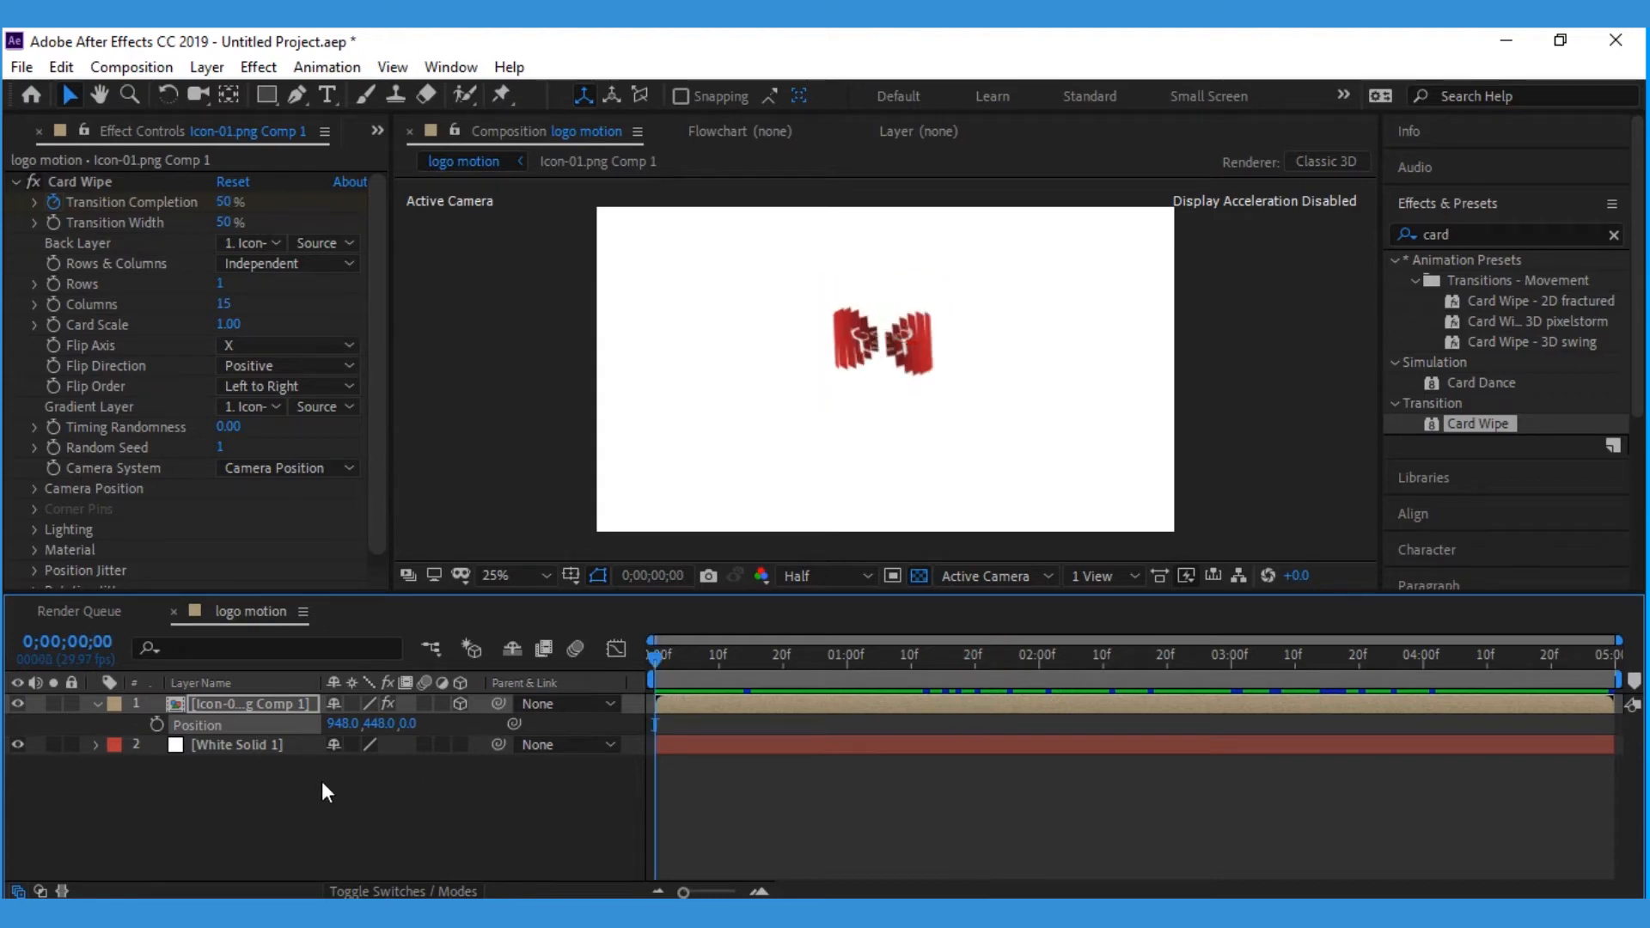
key("space")
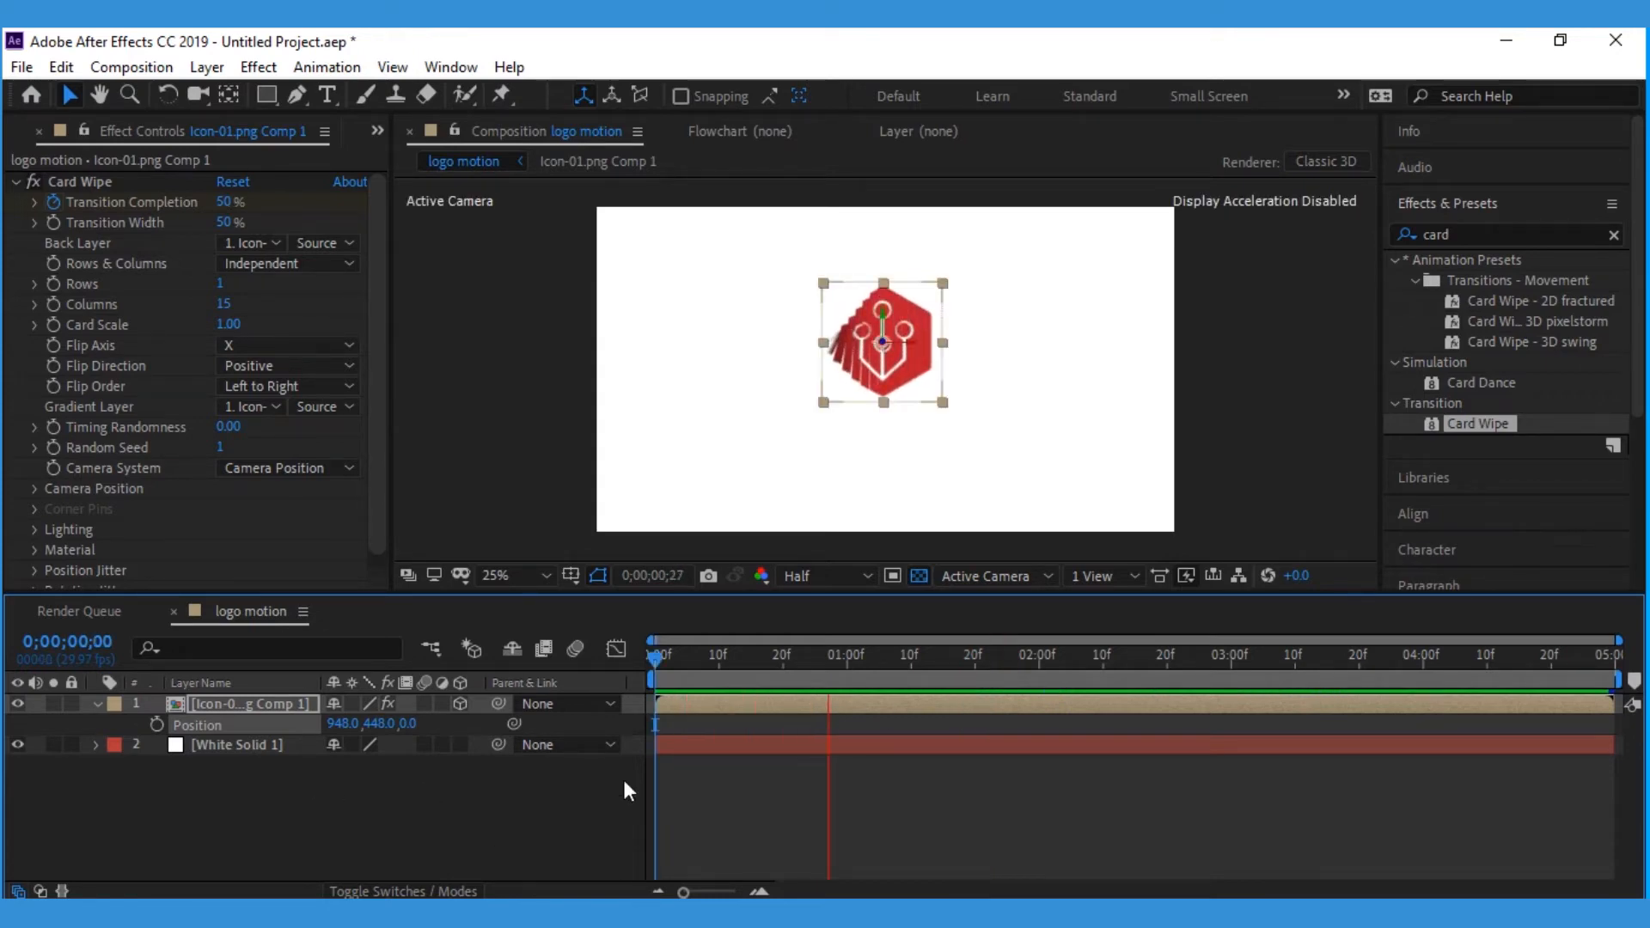
key("space")
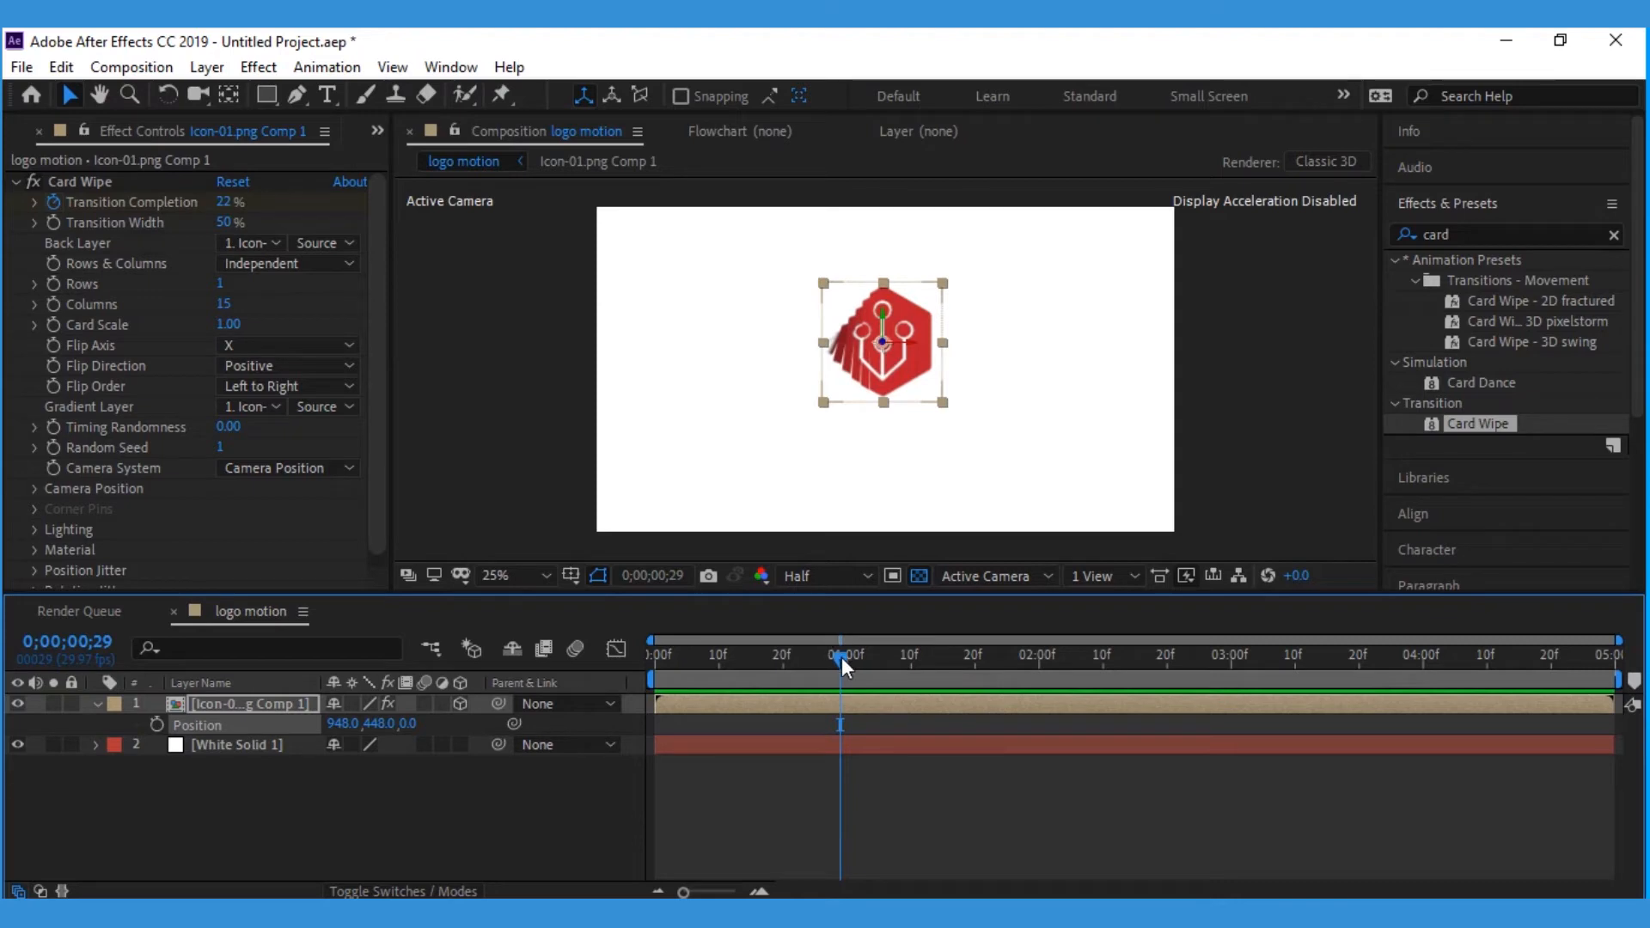
At 0;00;00;00, set the icon layer's Z Position to 2750 and enable Position keyframing
key("Home")
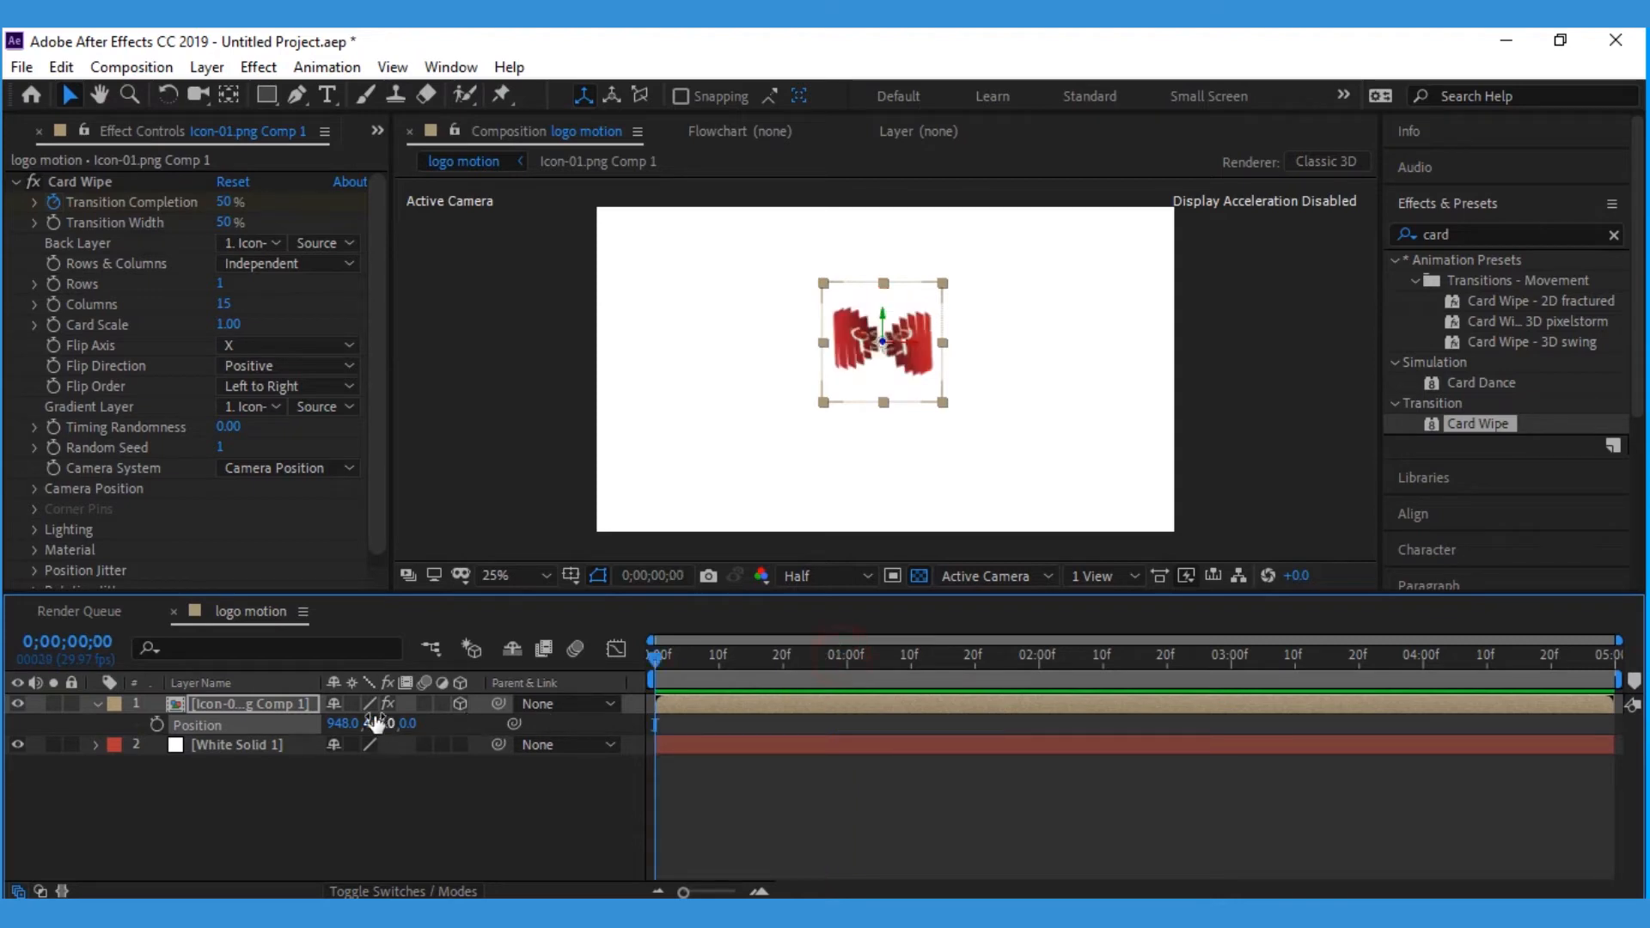
left_click(403, 725)
type("2750")
key("Return")
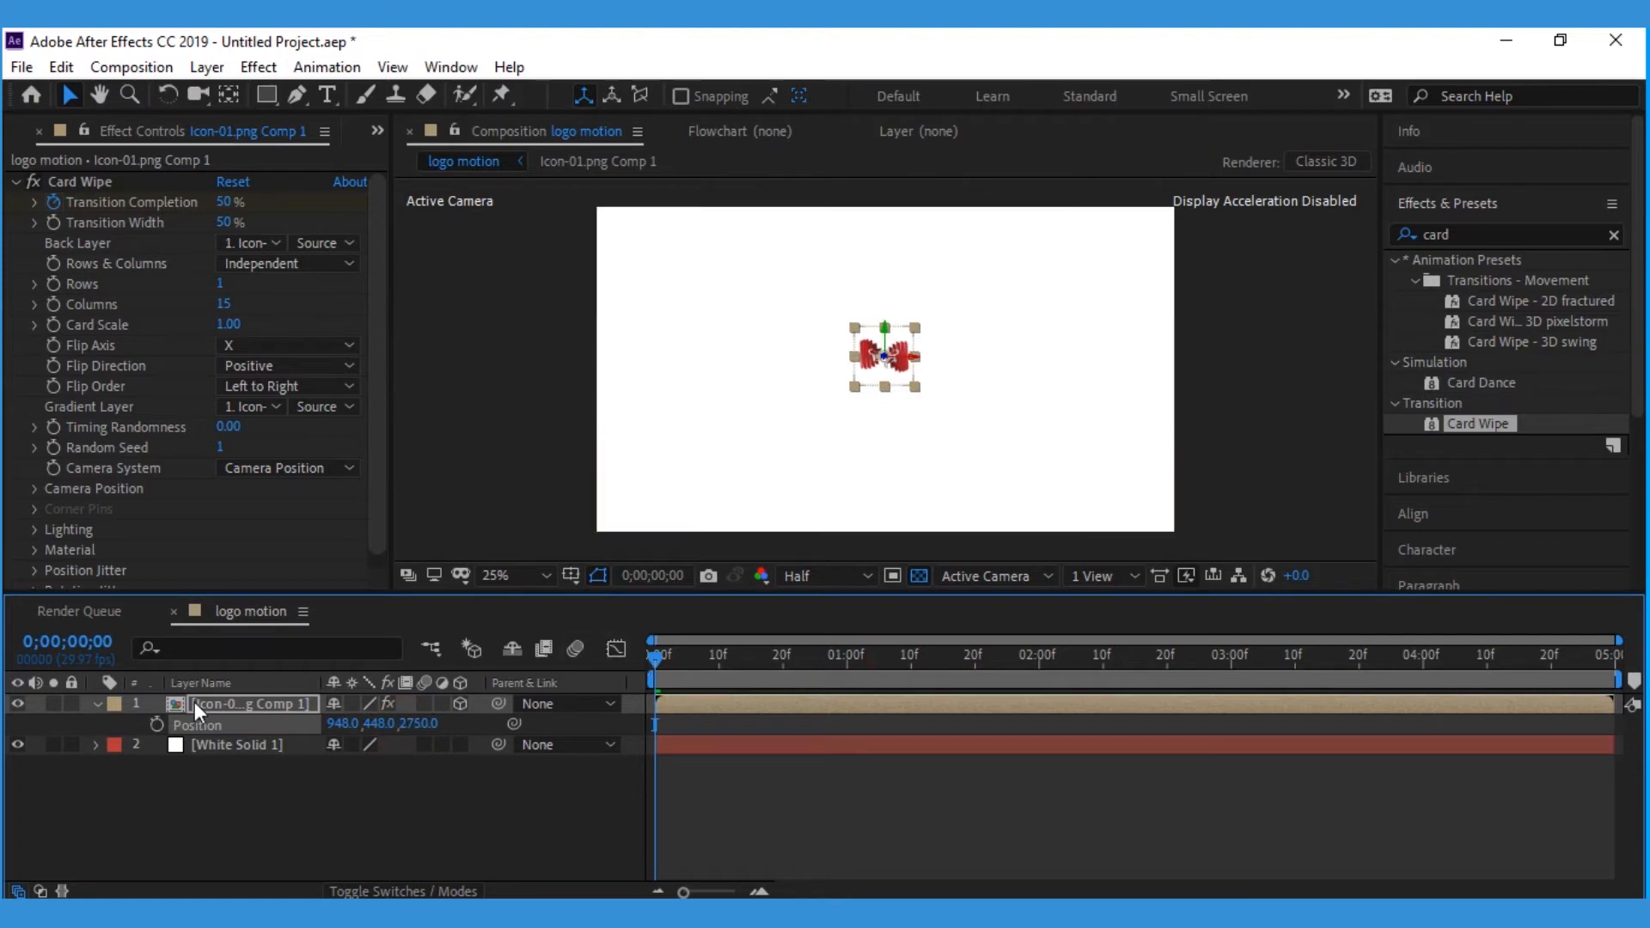
left_click(157, 723)
At 0;00;01;22, beneath the Transition Completion keyframe, add a Position keyframe with a Z value of 0
left_click_drag(652, 662, 988, 664)
key("u")
left_click(982, 663)
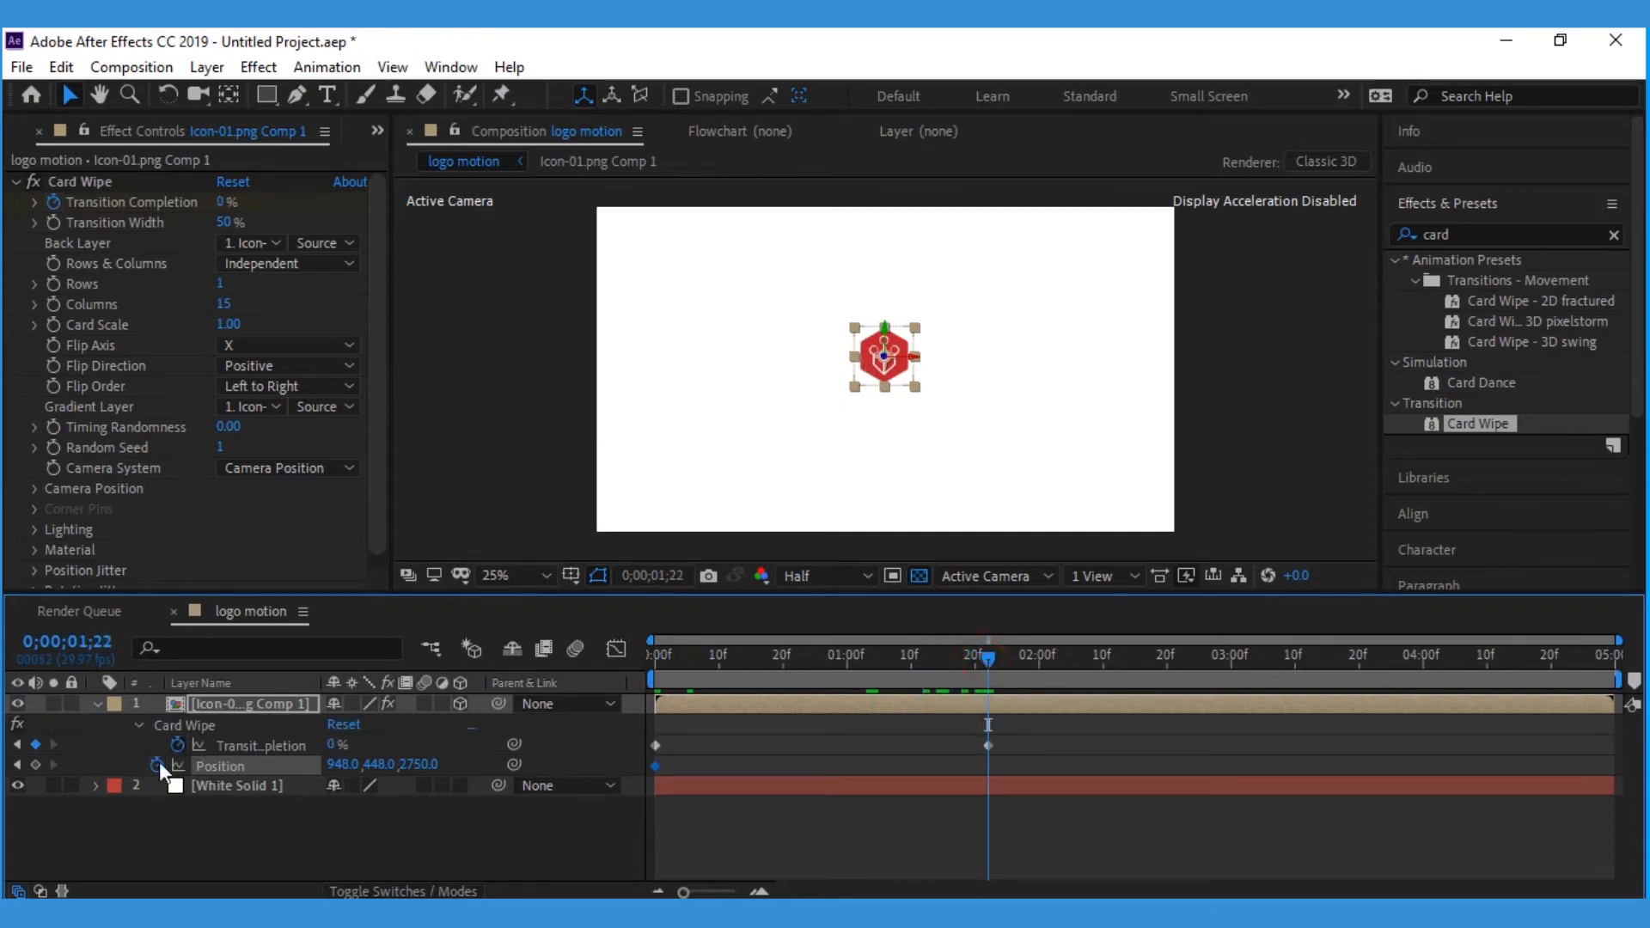
left_click(412, 764)
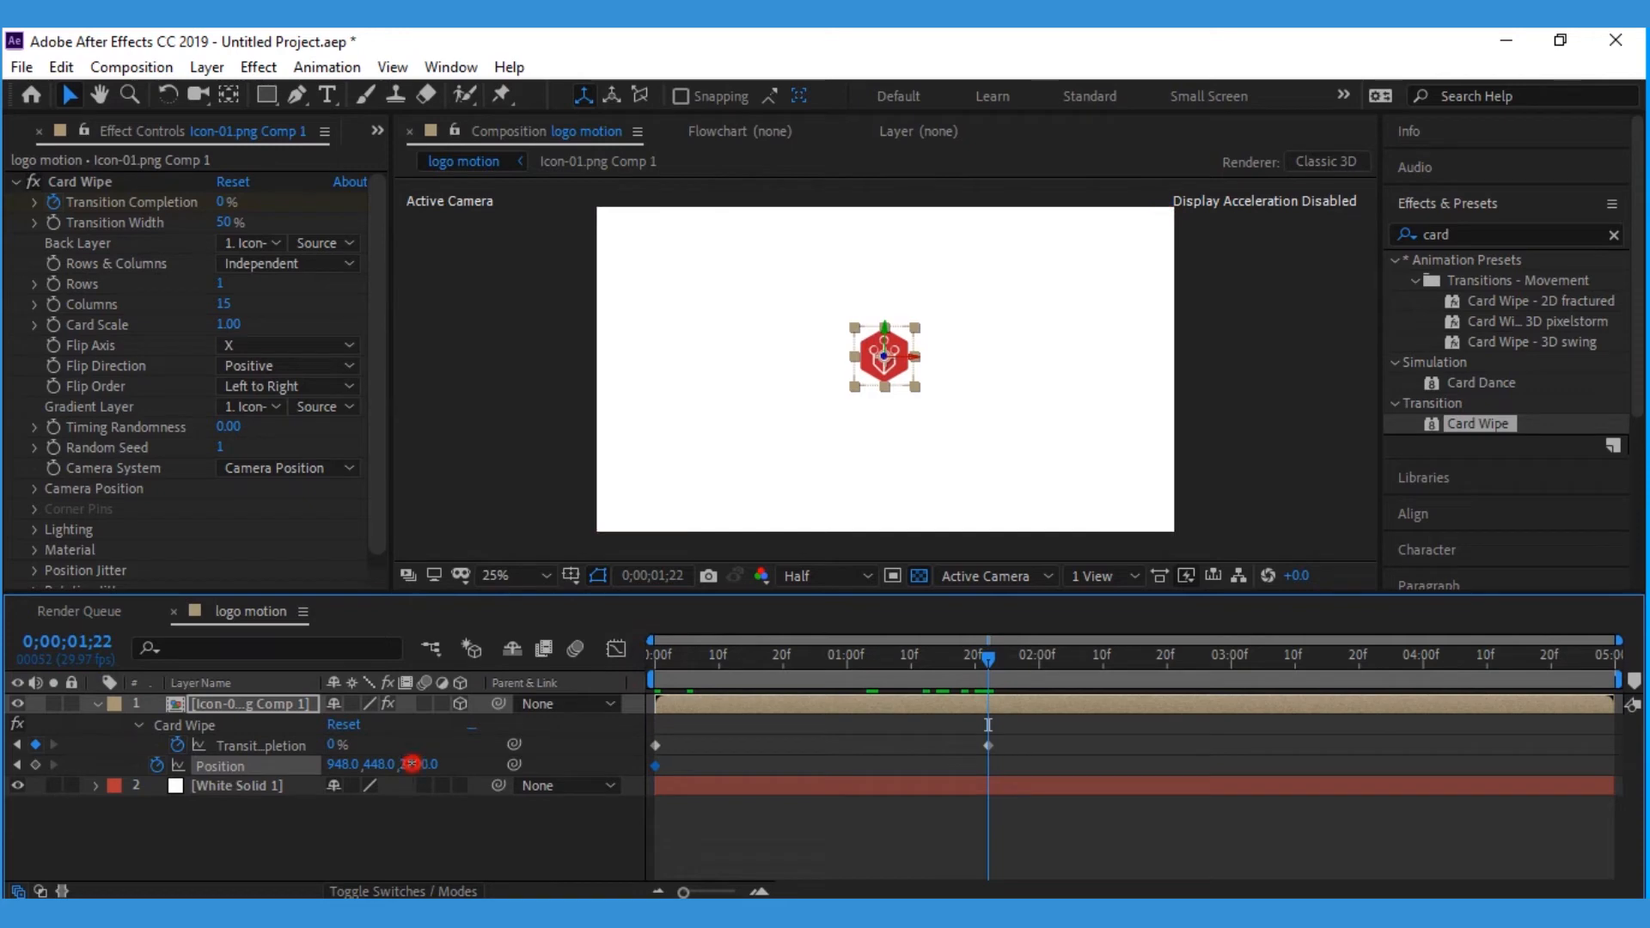
type("0")
key("Return")
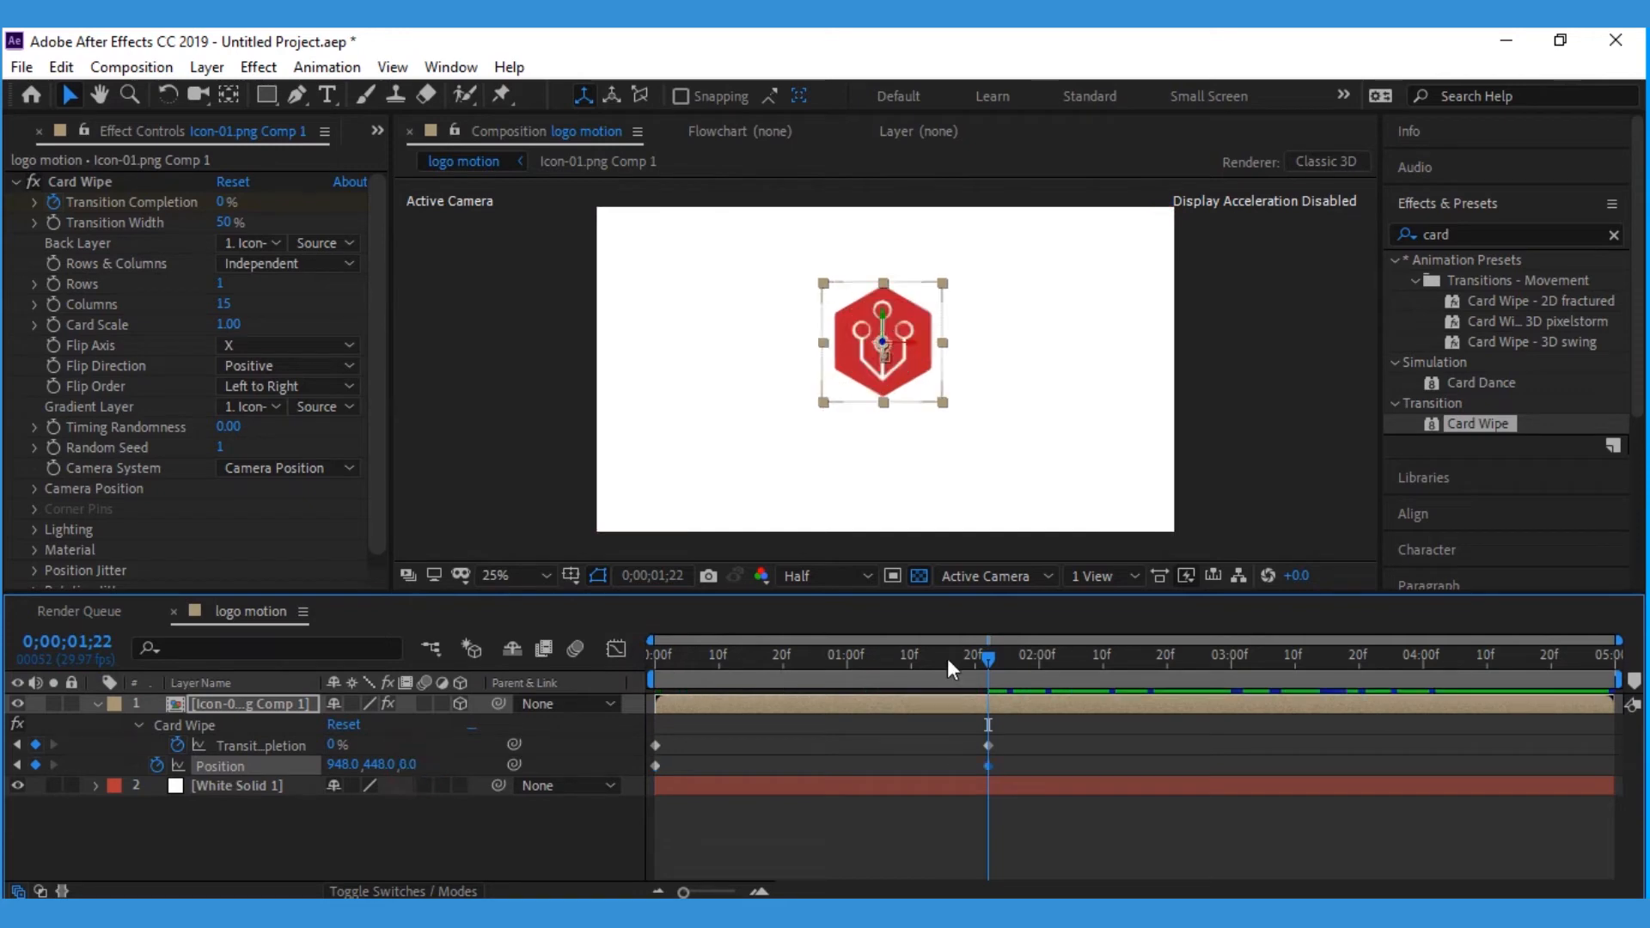
Preview the combined Position and Card Wipe animation from the beginning
key("Home")
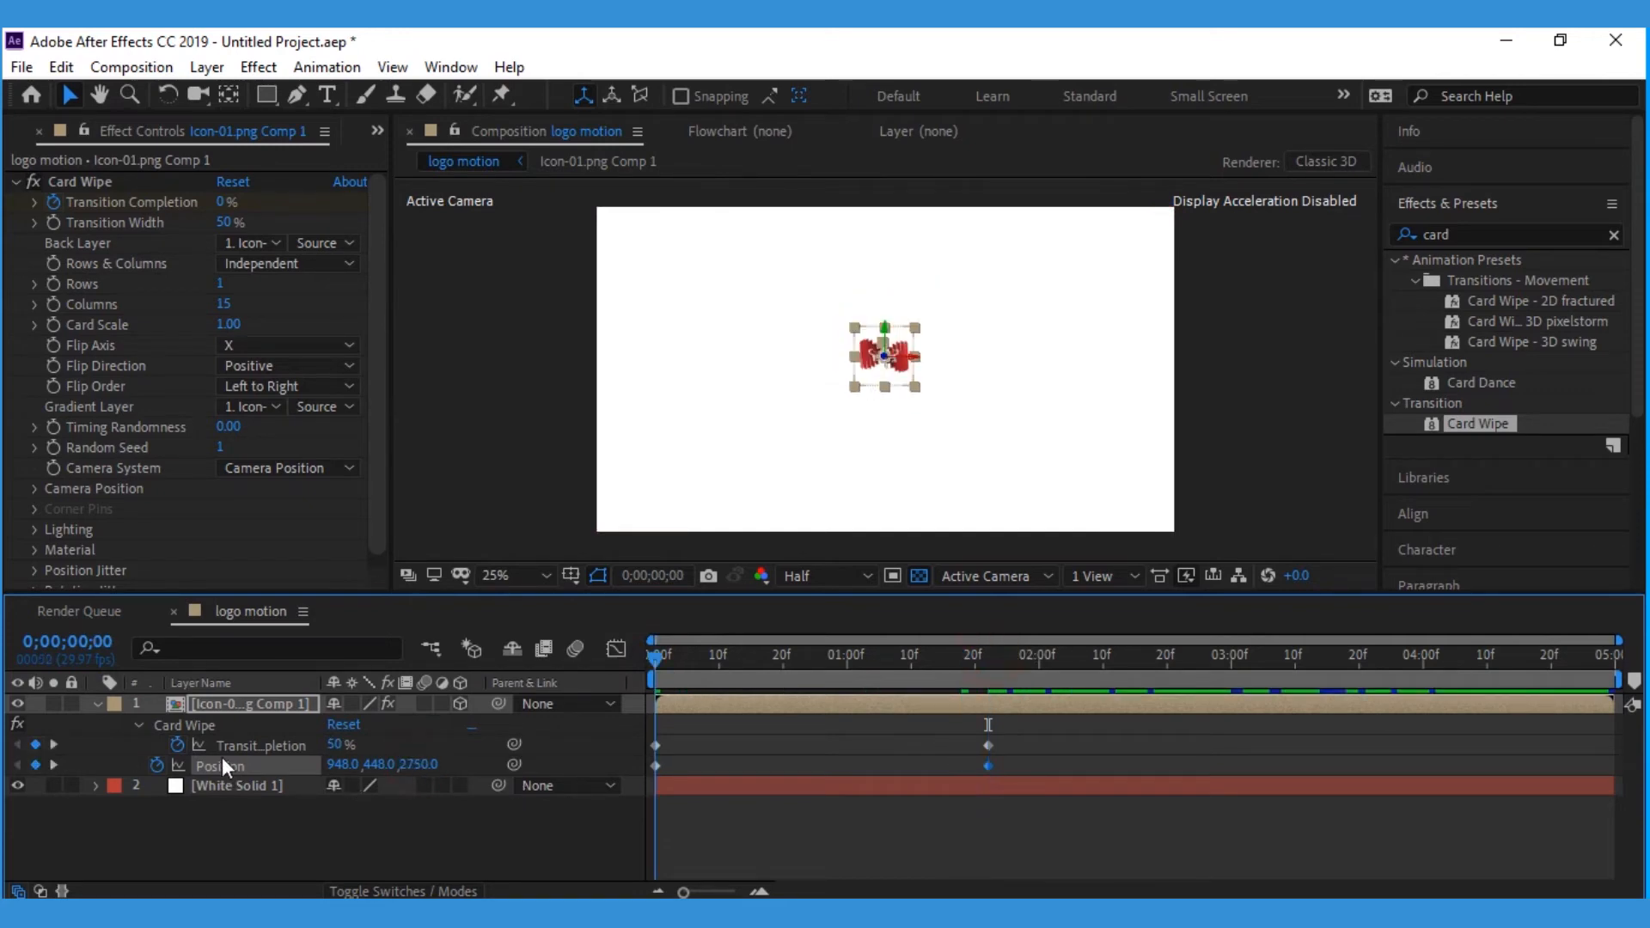
key("space")
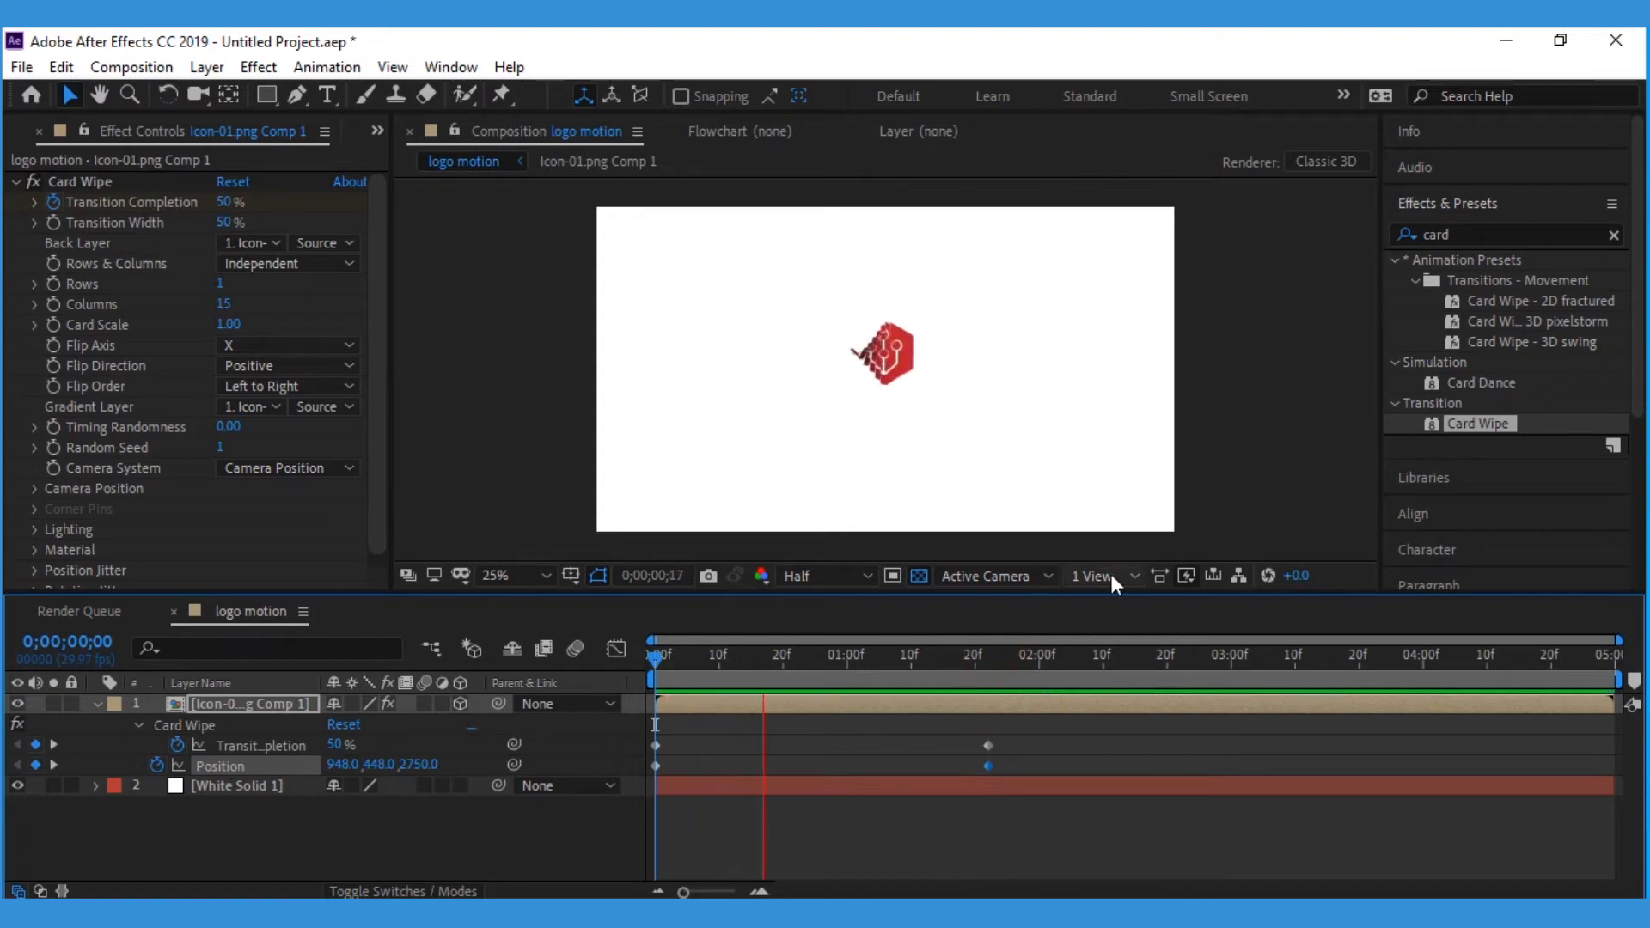
key("space")
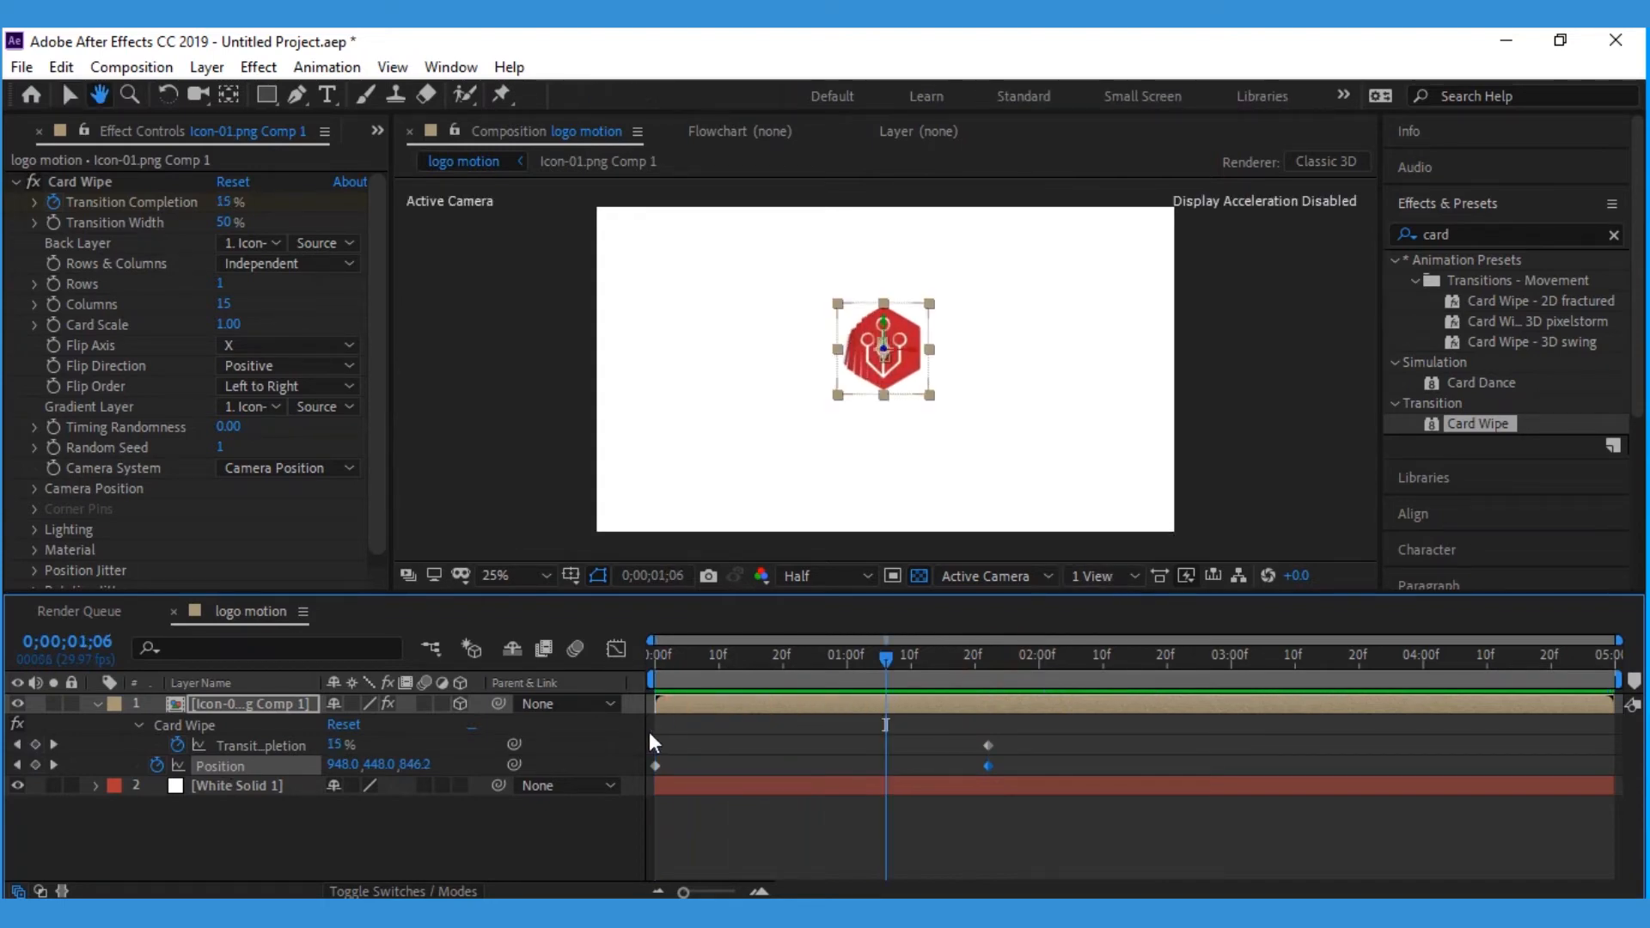
Undo the Position keyframe at 0;00;01;22 and try other Z Position depths for the icon at 0;00;00;00
key("ctrl+z")
key("v")
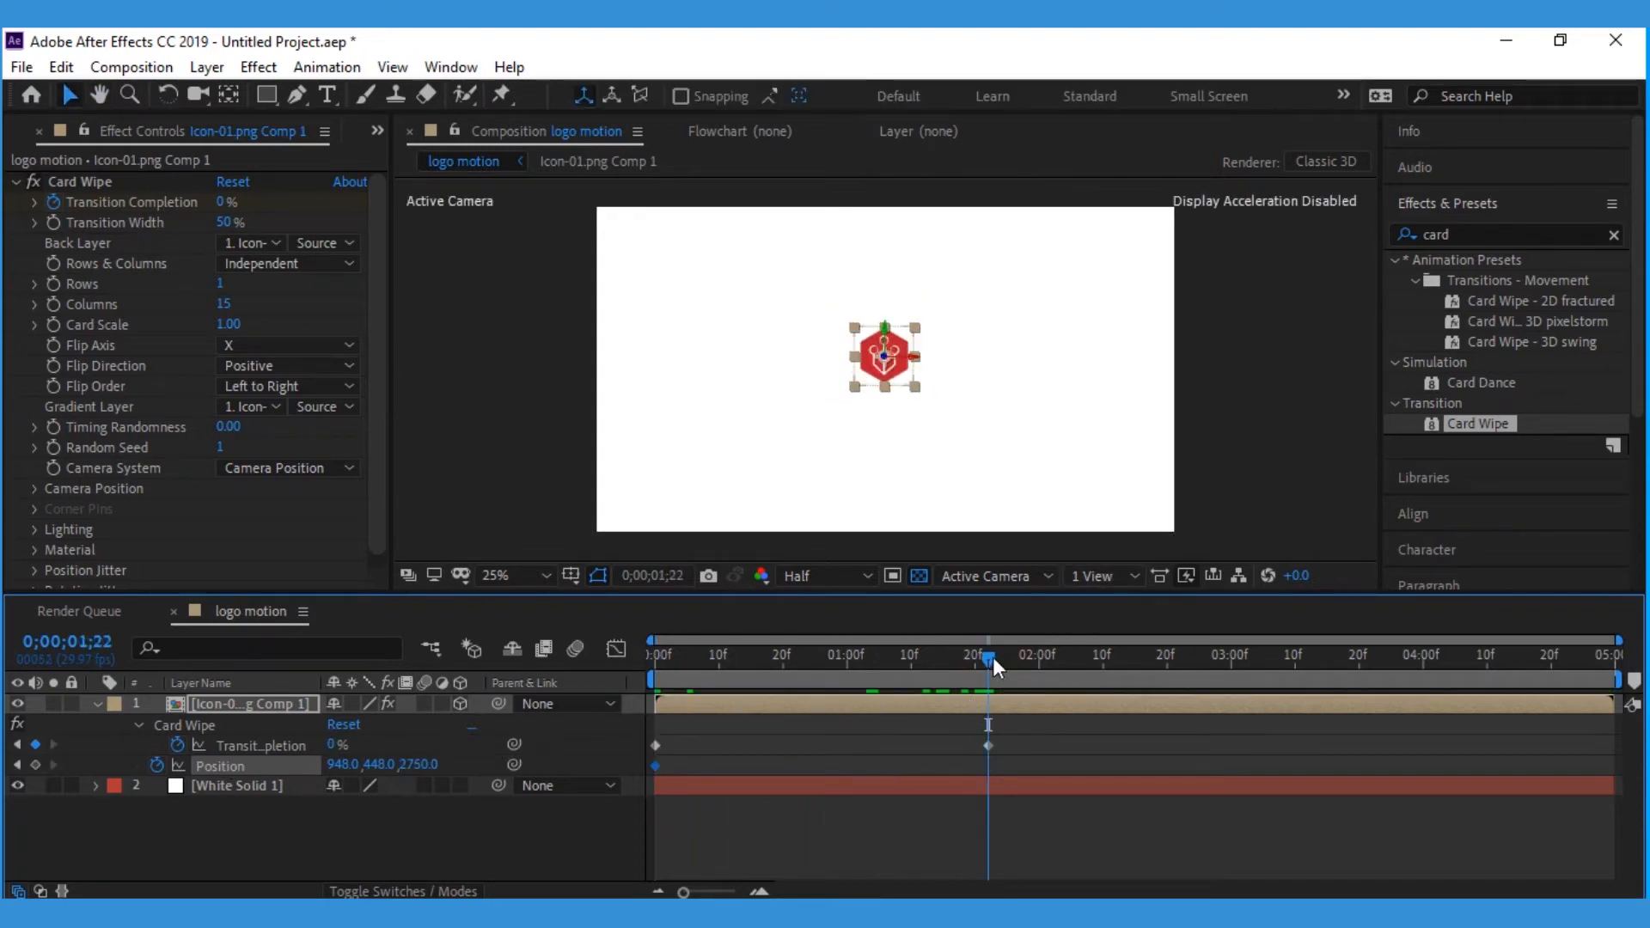
left_click_drag(990, 659, 510, 762)
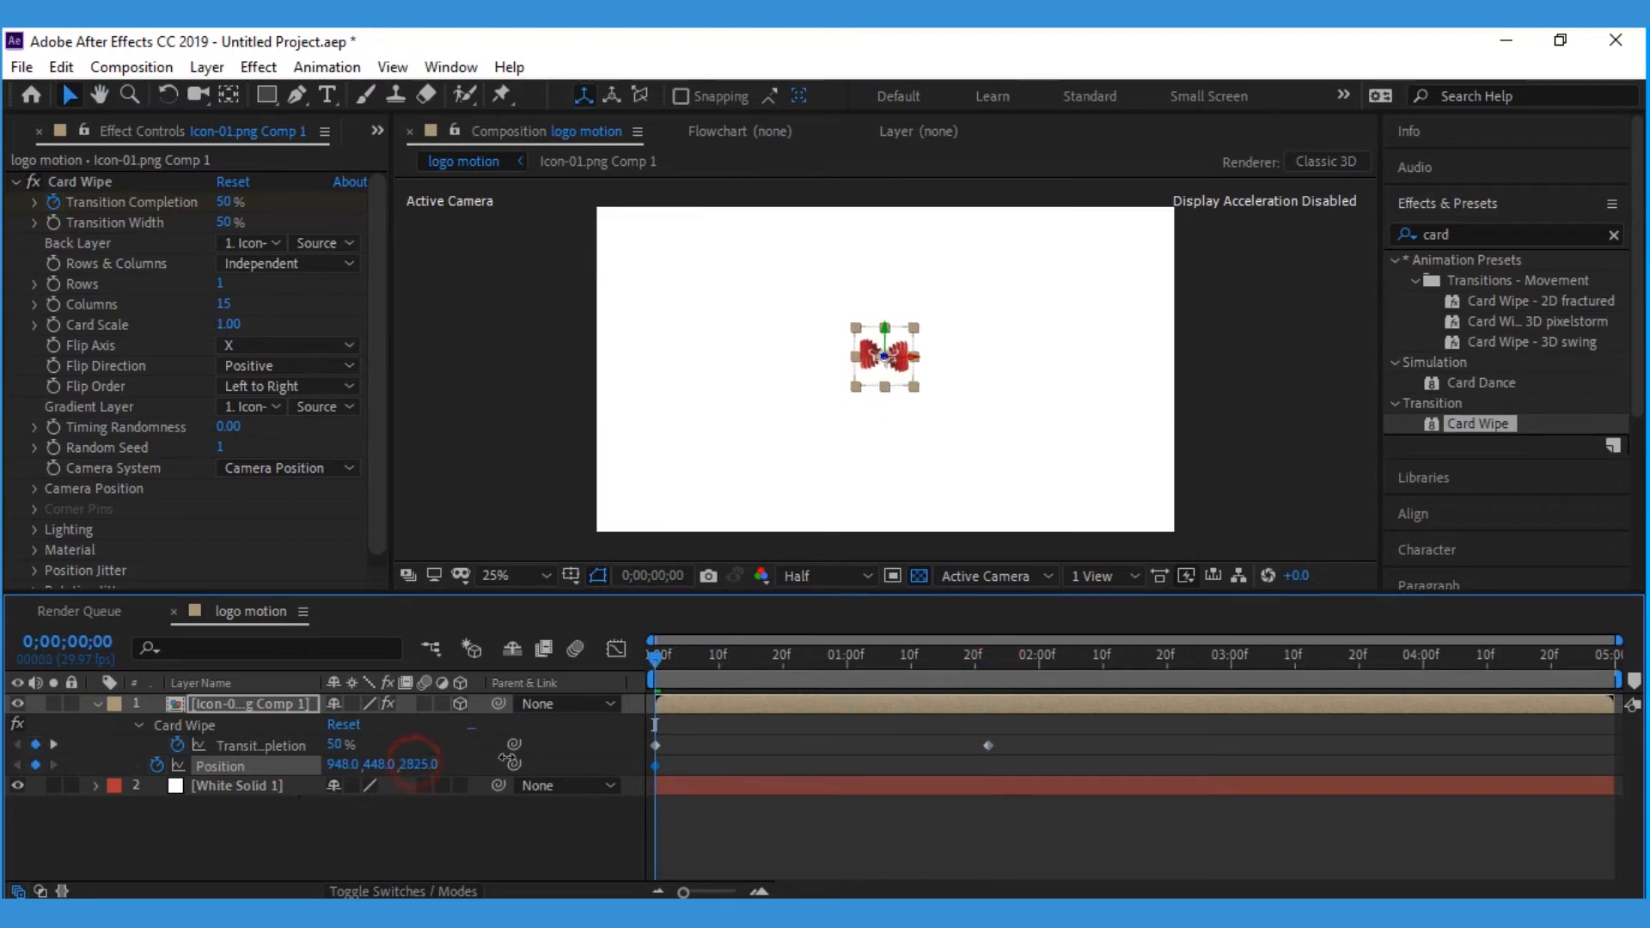
left_click_drag(213, 803, 7, 799)
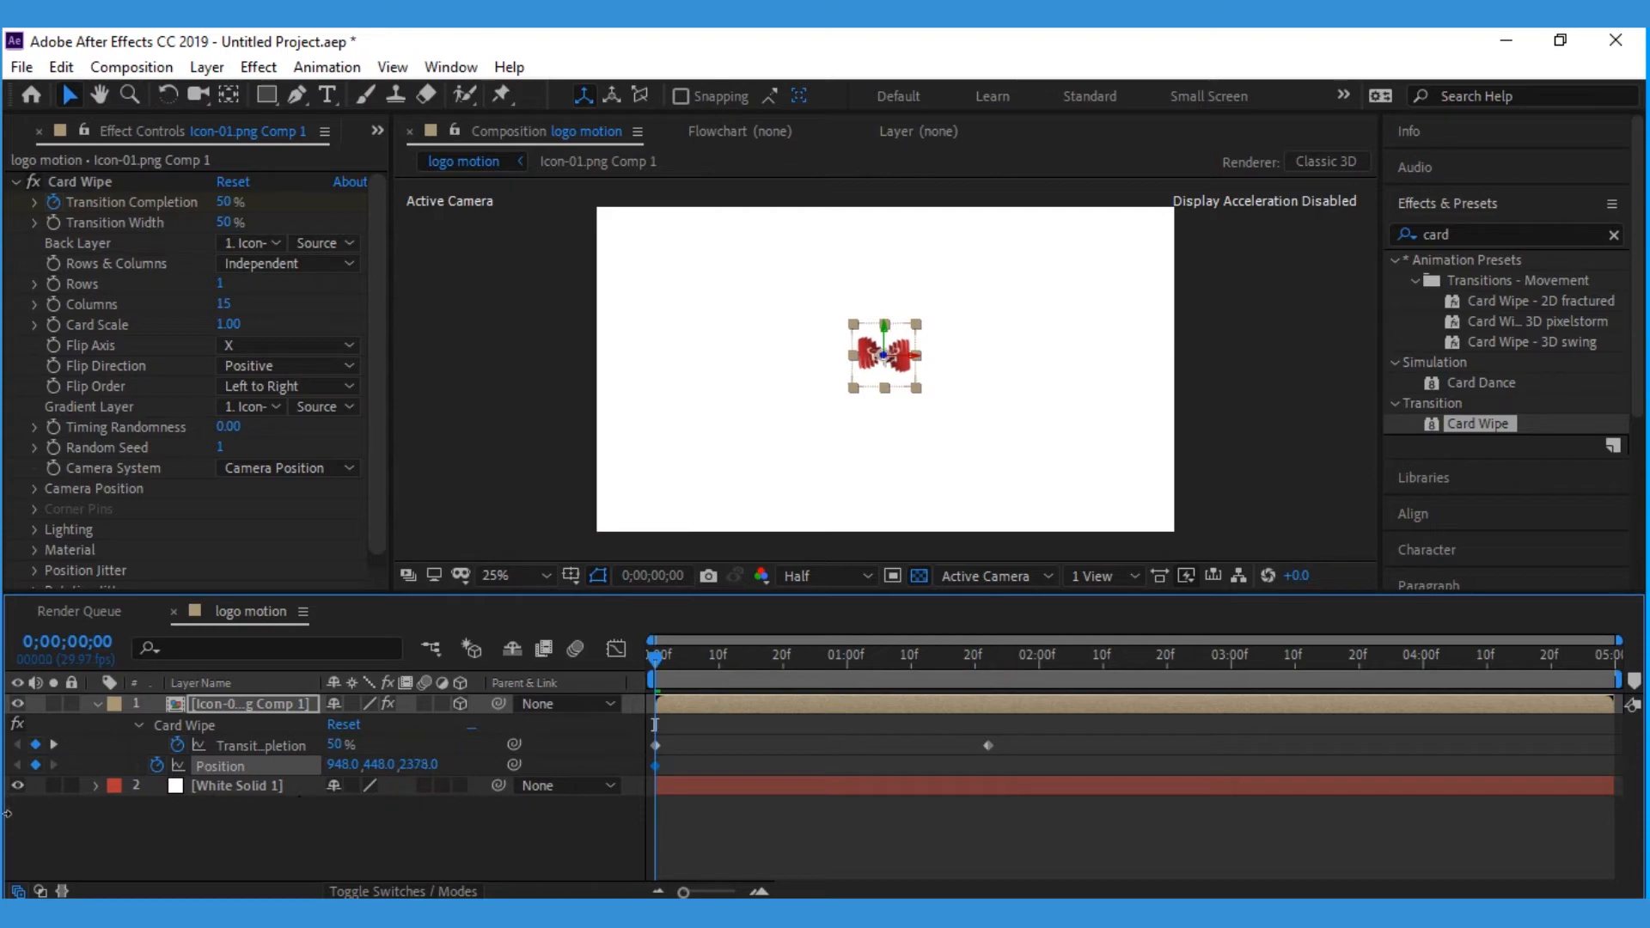
key("ctrl+z")
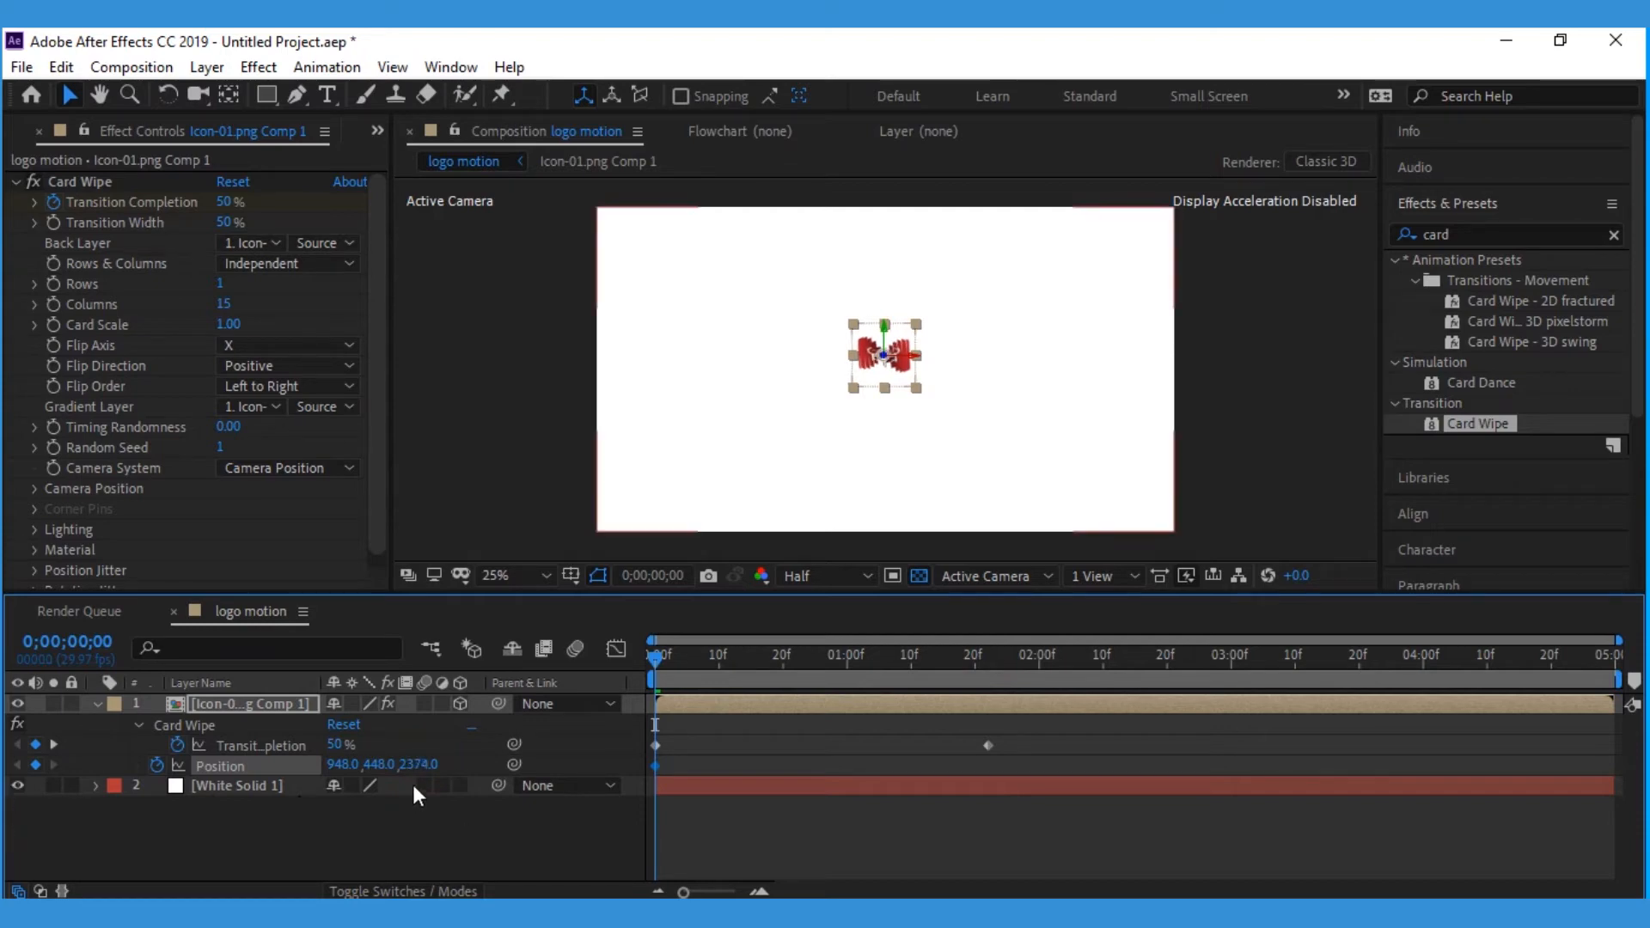
Set the Z value of the icon's Position keyframe at 0;00;00;00 to -2750
left_click(405, 759)
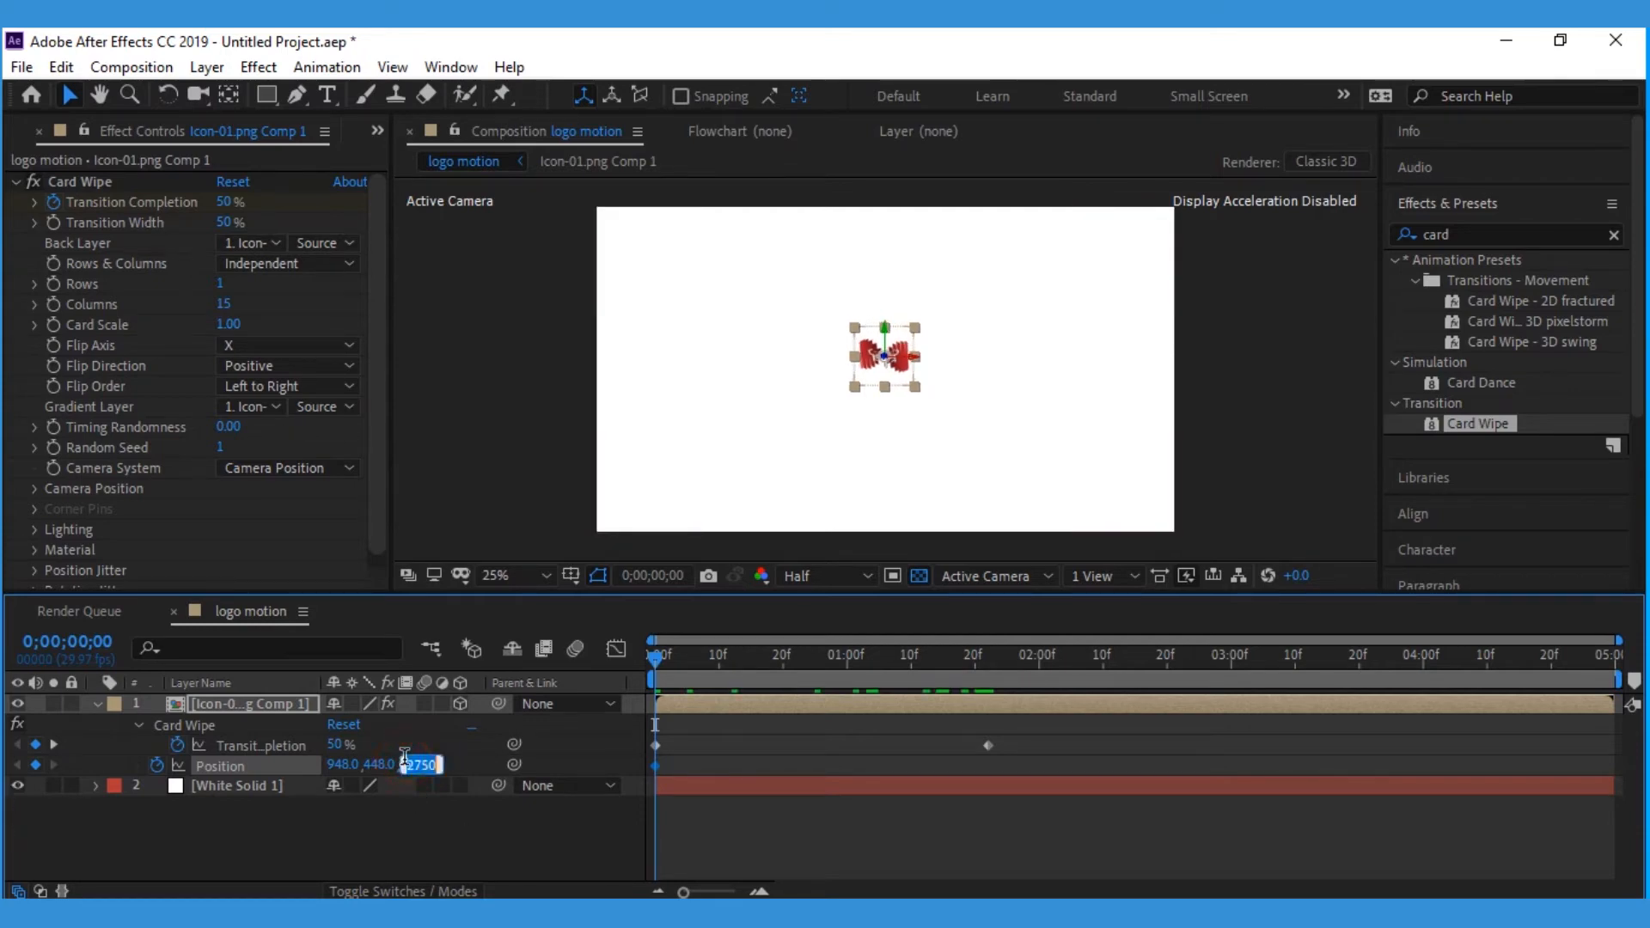
type("-2750")
key("Return")
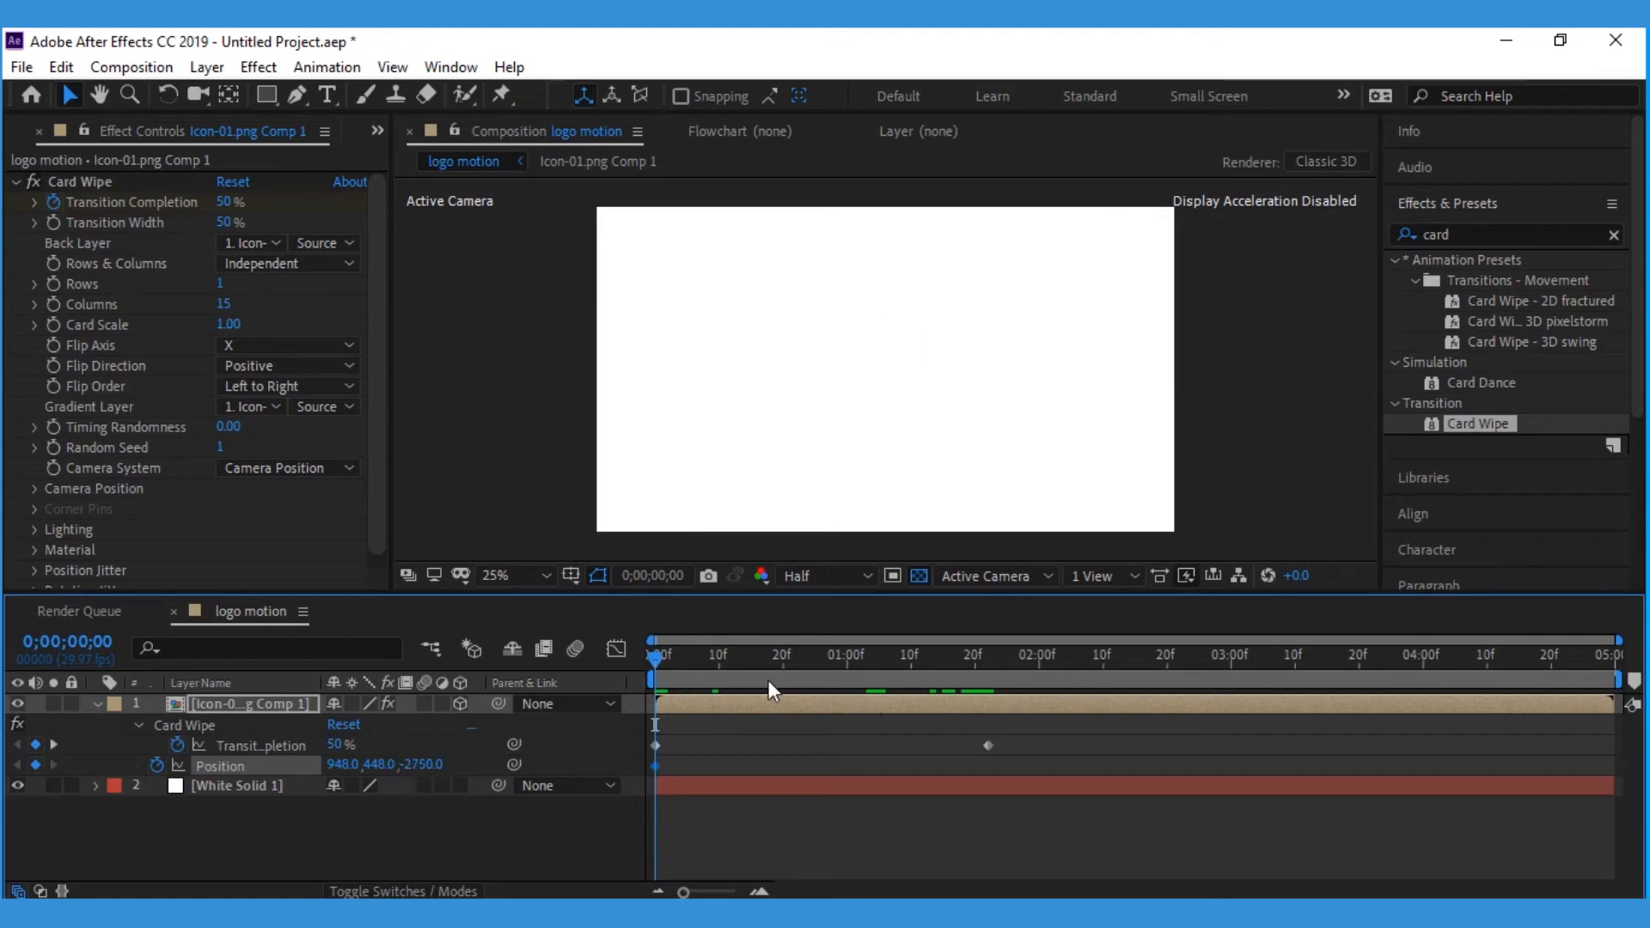
At 0;00;01;22, add a Position keyframe with Z 0 for the icon layer
left_click_drag(682, 656, 986, 729)
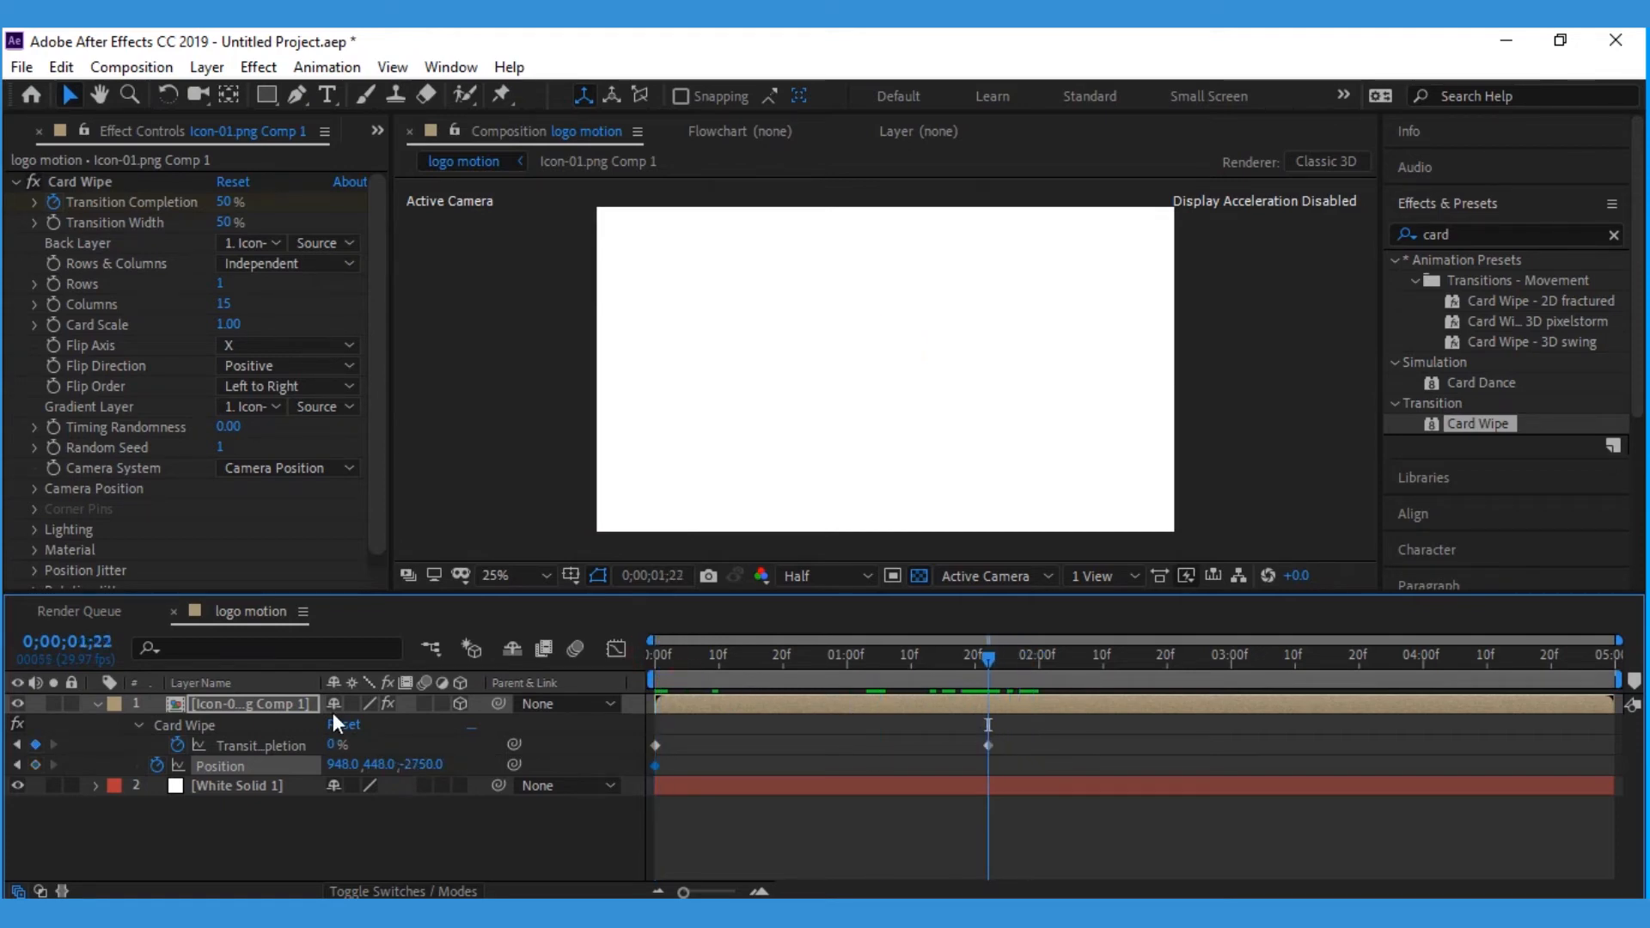
left_click(419, 762)
type("0")
key("Return")
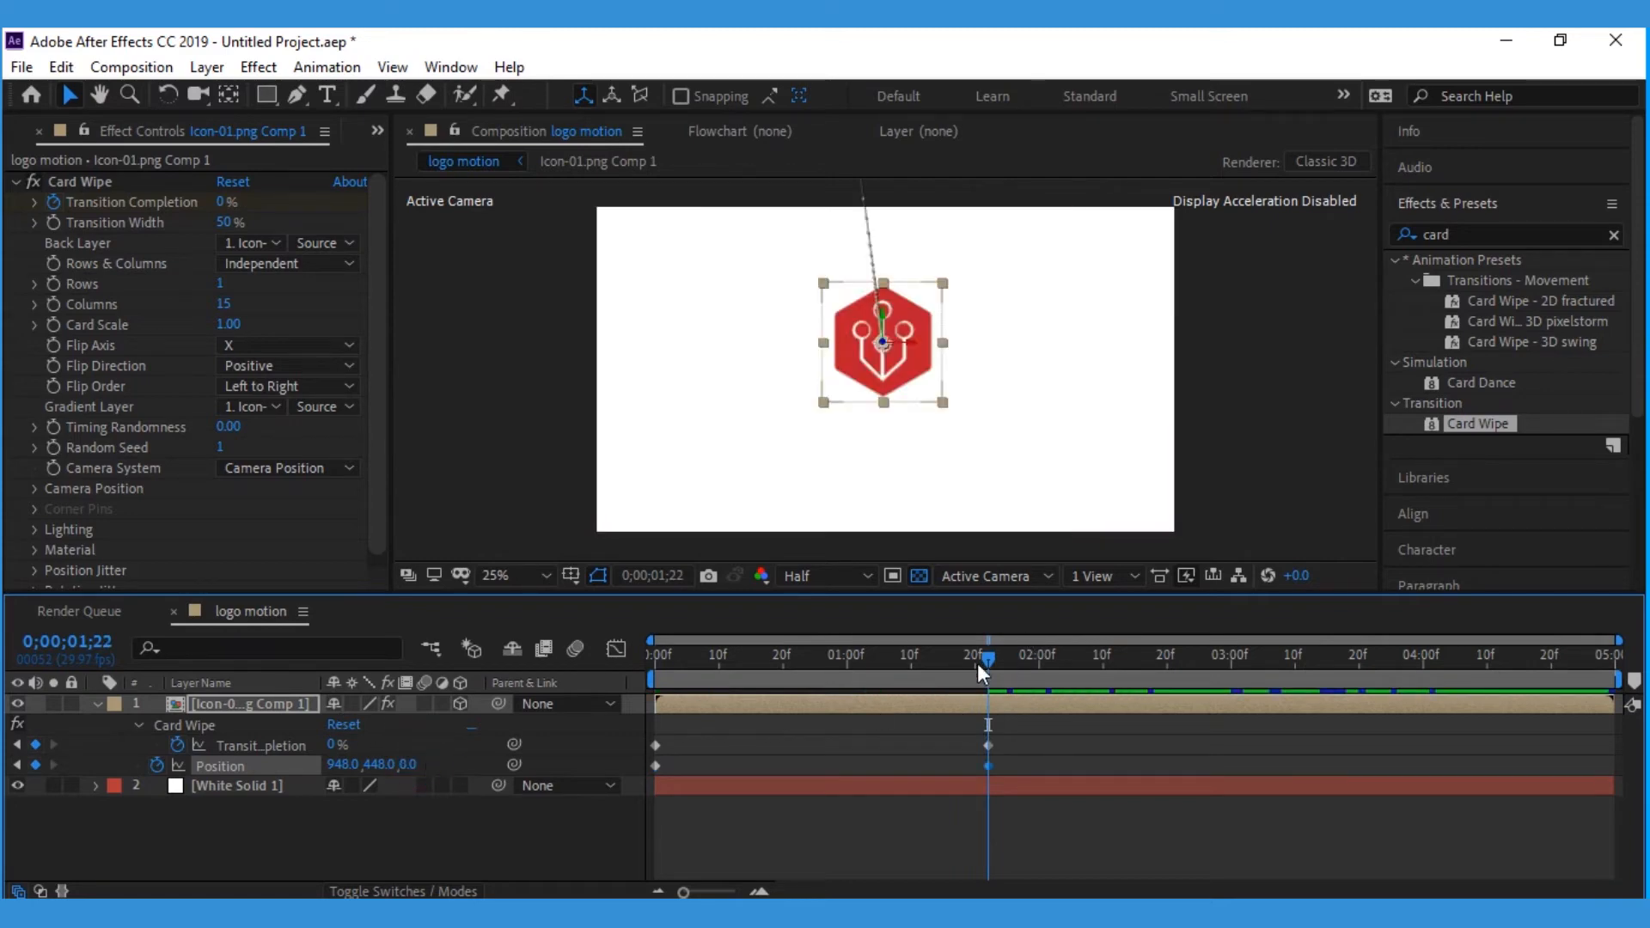
Play the icon's fly-in and Card Wipe animation twice from the beginning of the composition
key("Home")
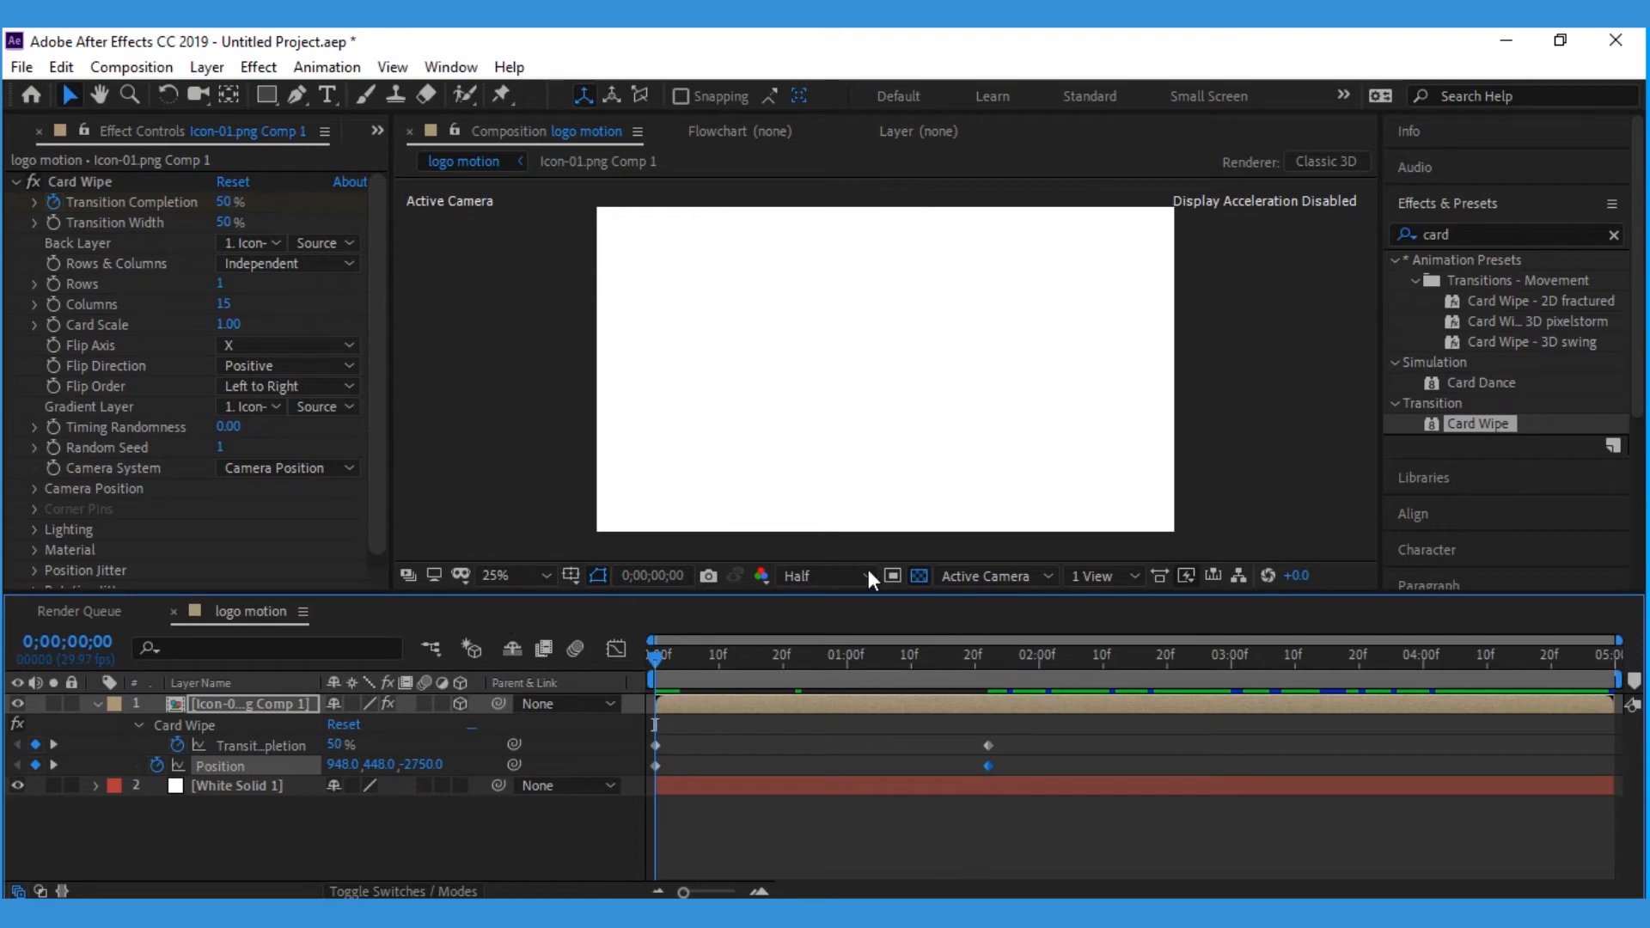
key("space")
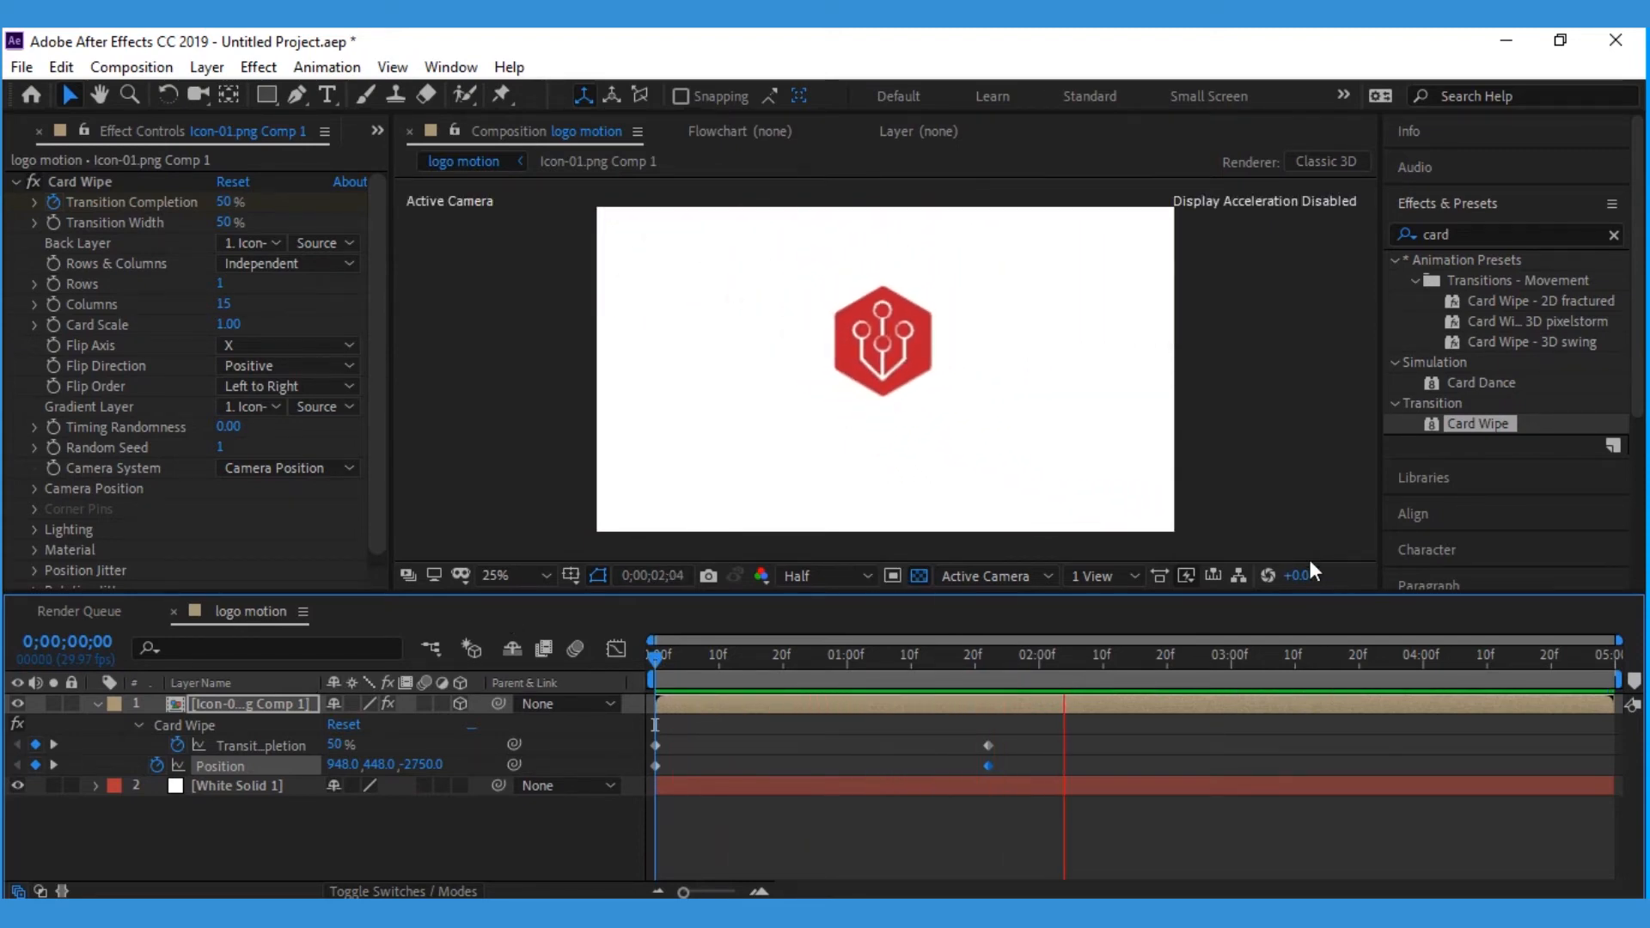
key("space")
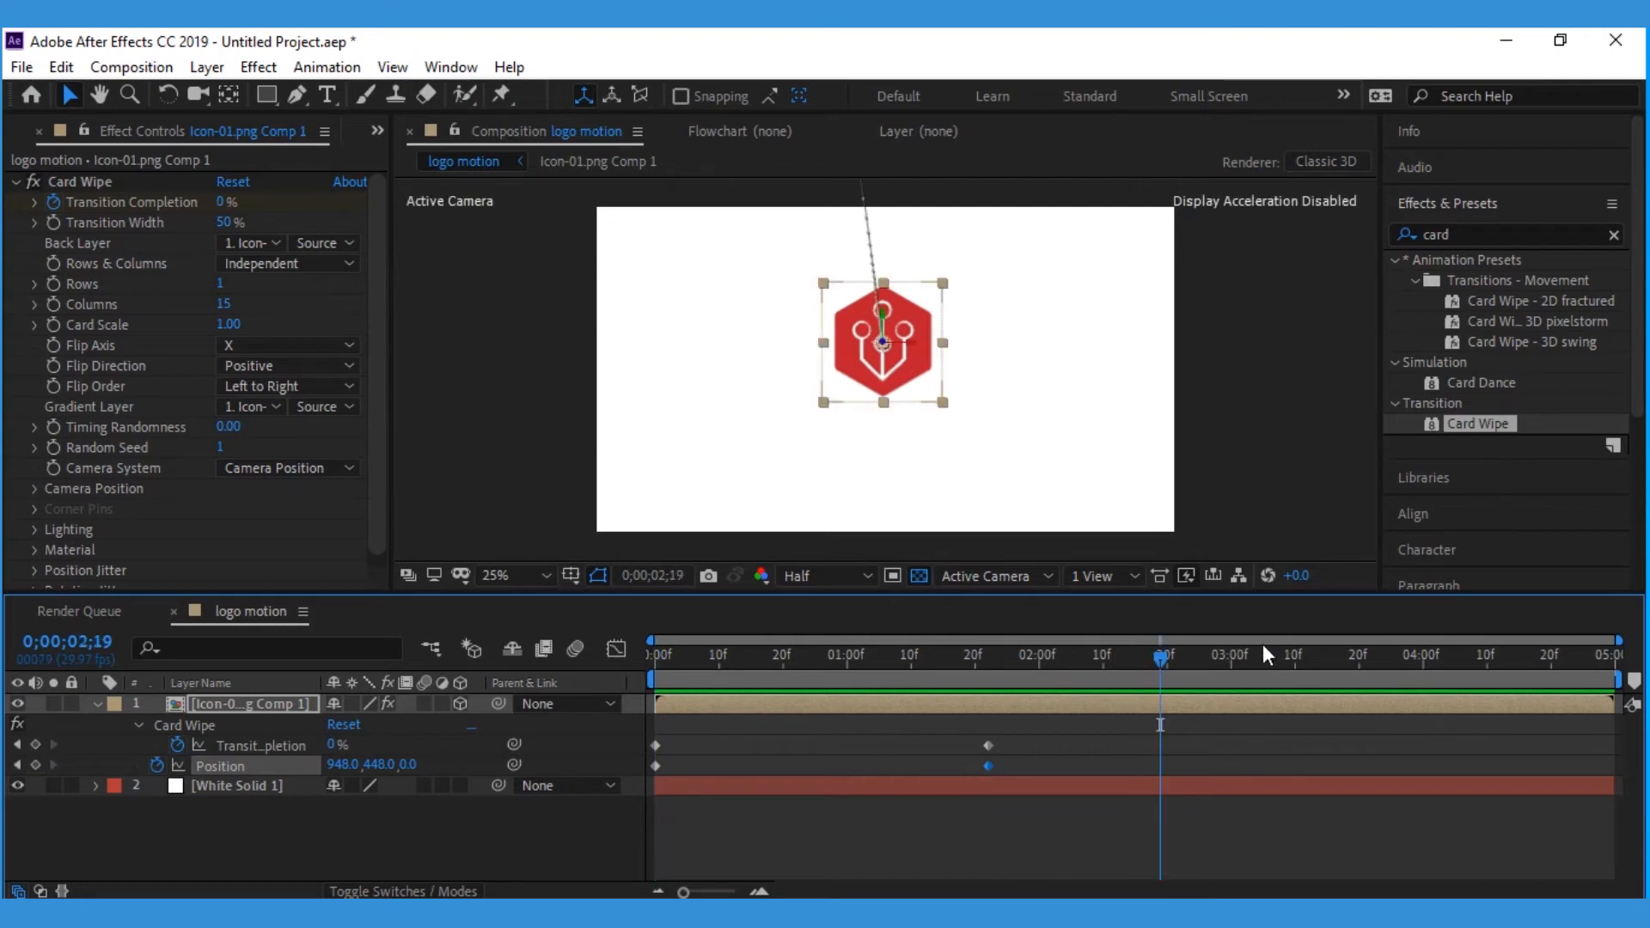
key("Home")
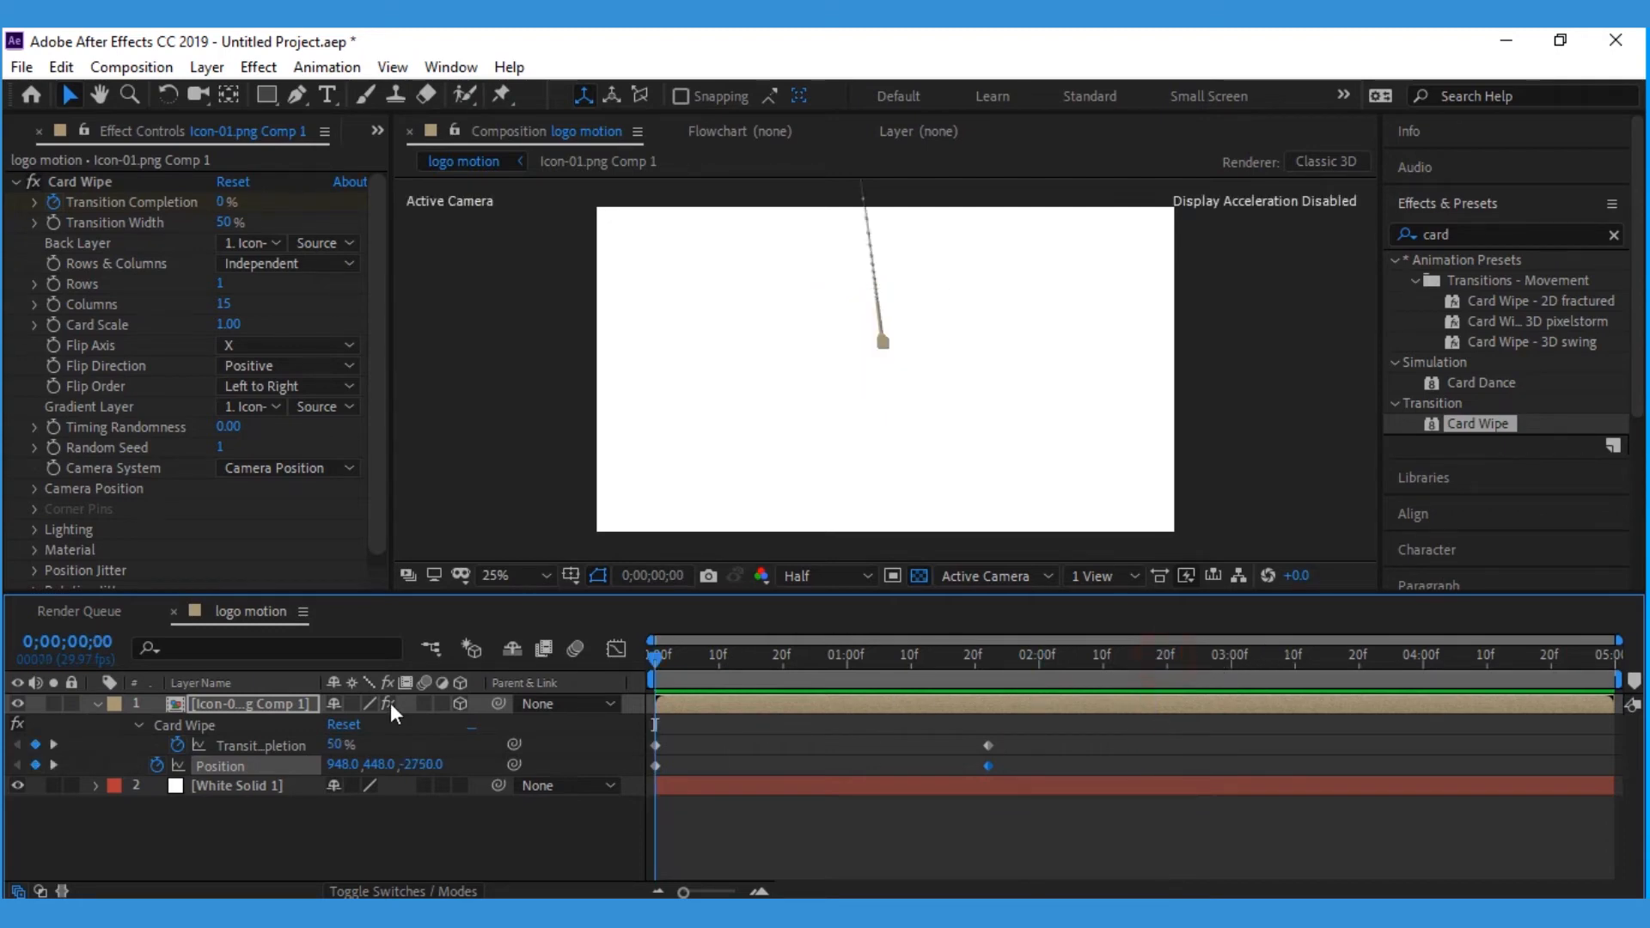
key("space")
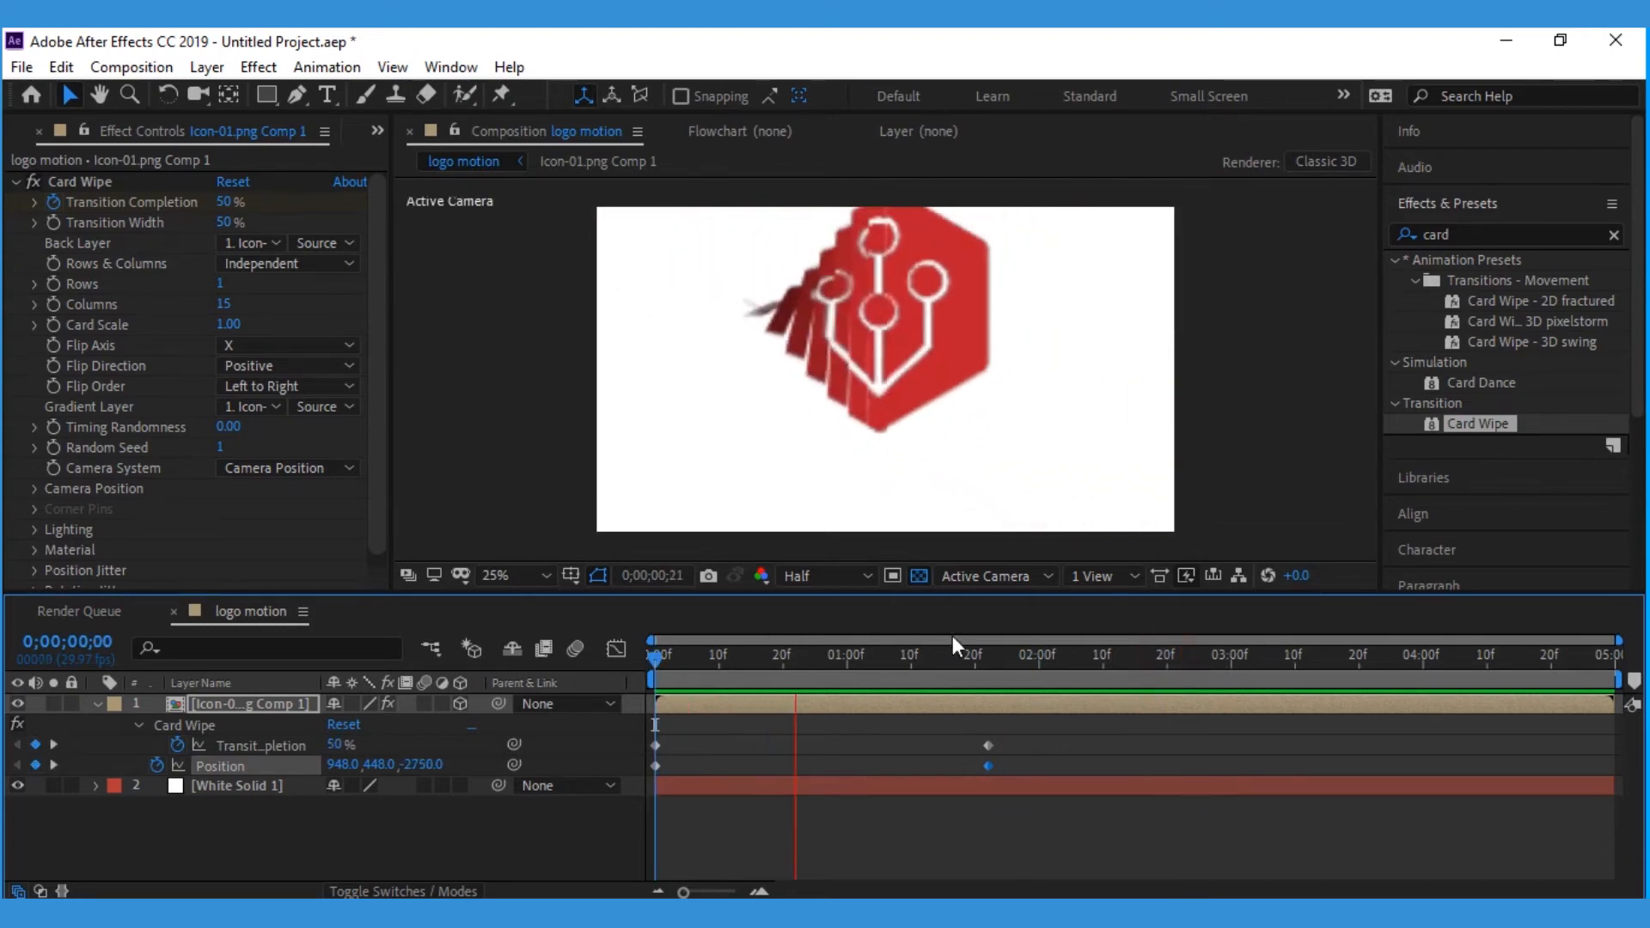
key("space")
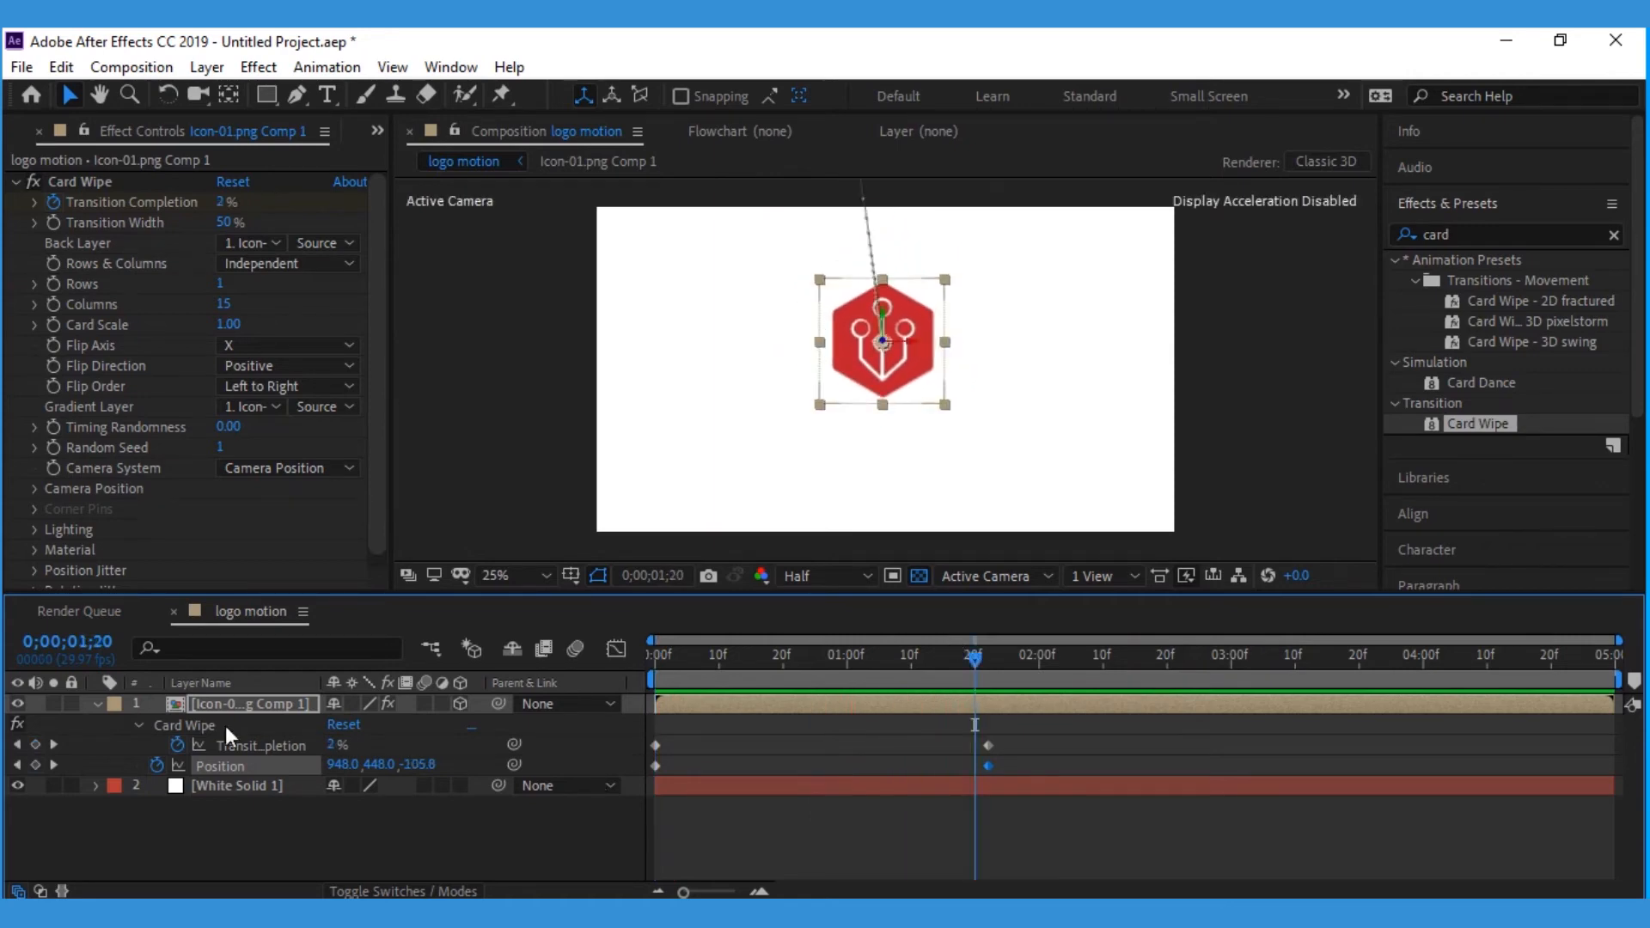
Try a Transition Completion of 100% for the icon's Card Wipe keyframe at 0;00;00;00
left_click(256, 745)
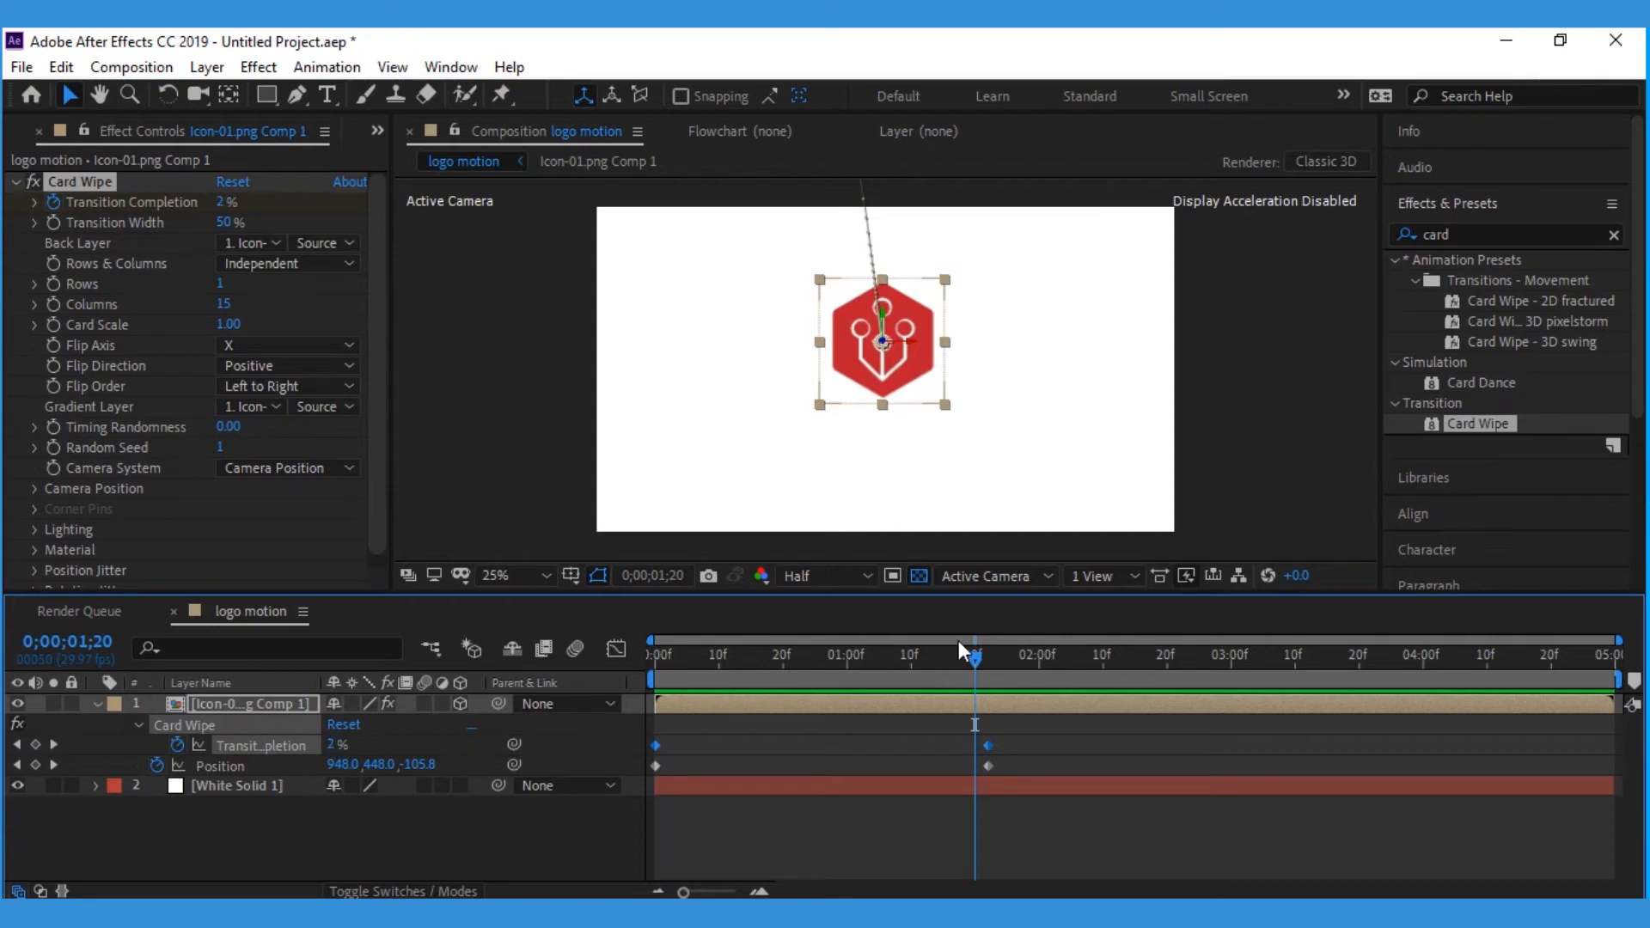
key("Home")
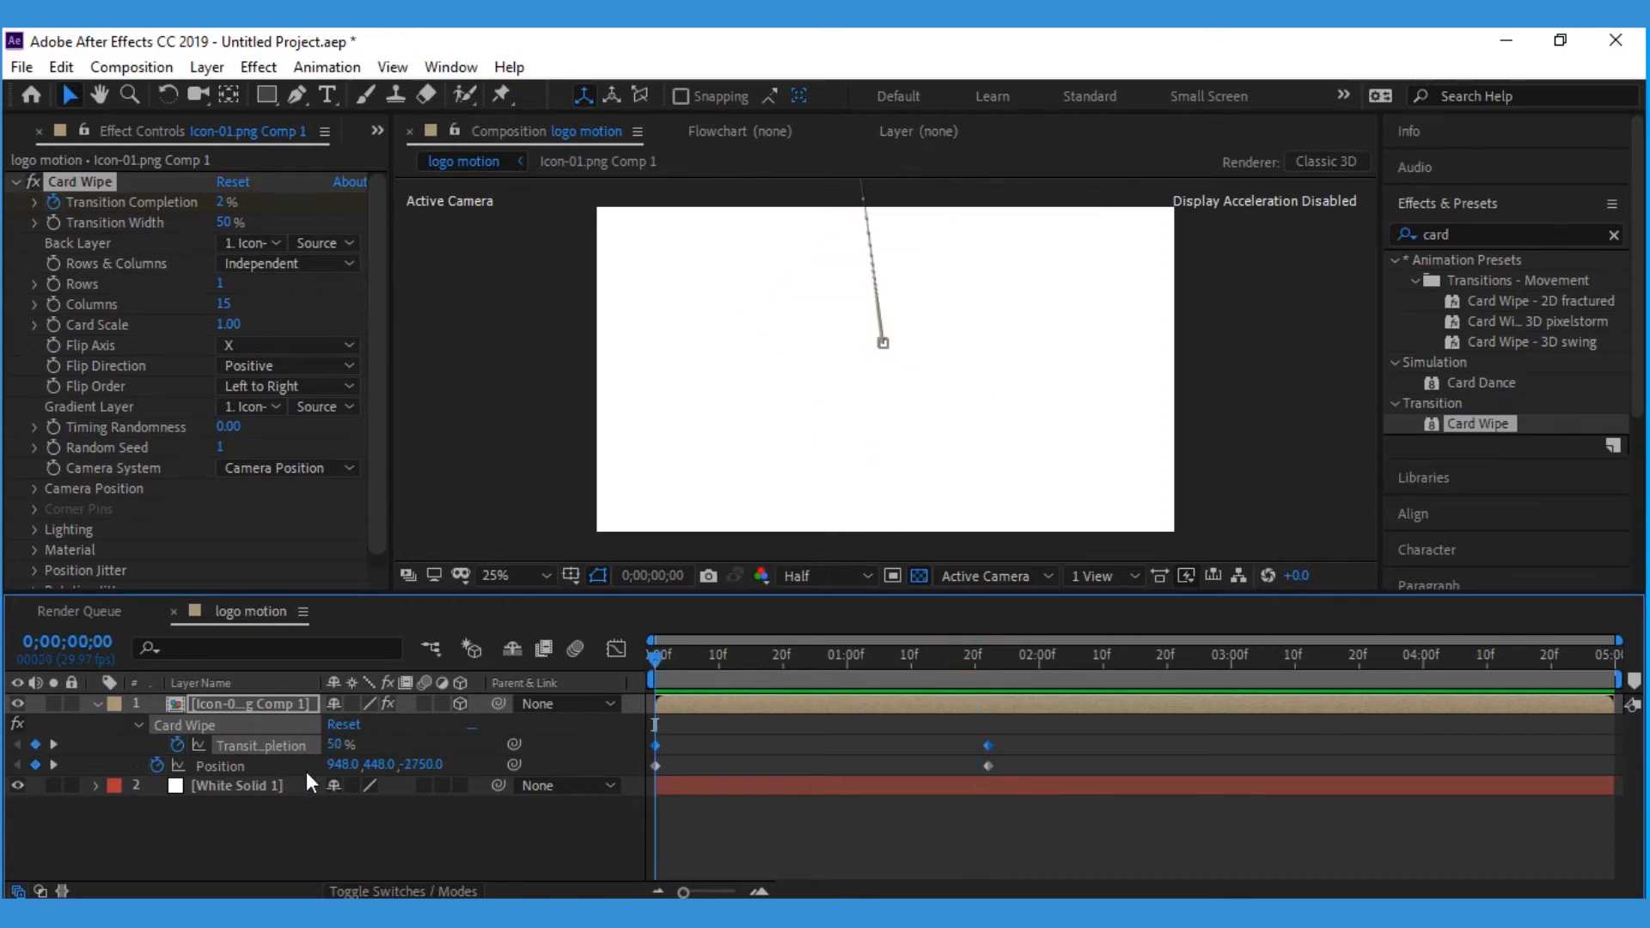
left_click(333, 745)
key("Return")
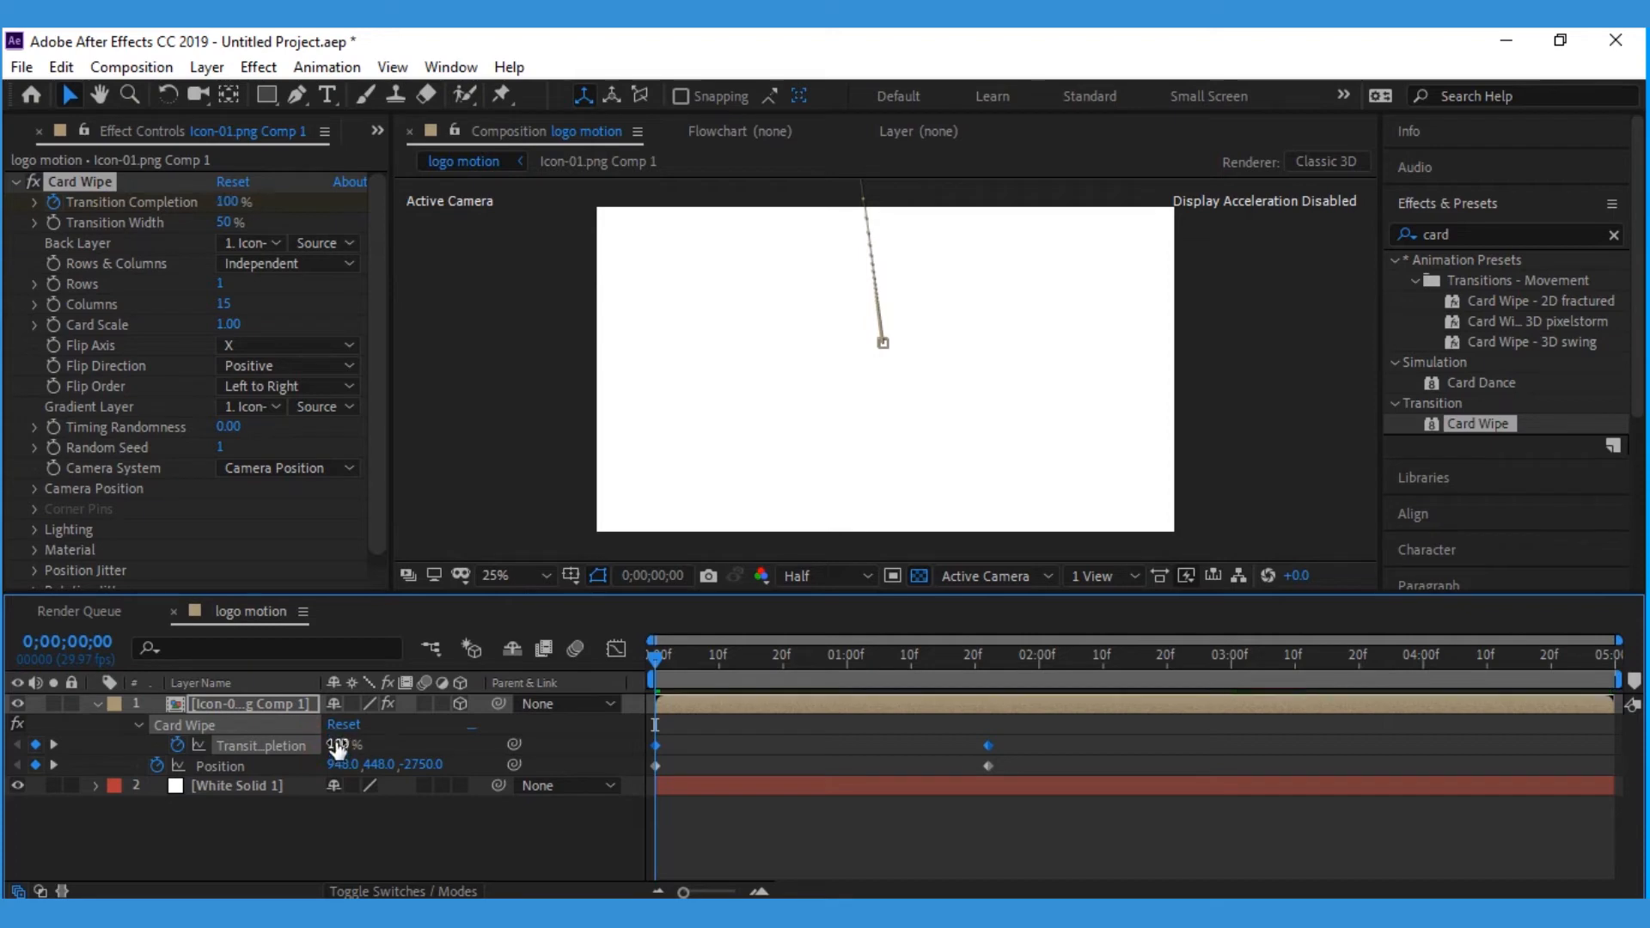
left_click(340, 747)
left_click(341, 745)
type("180")
key("Return")
Play the icon's fly-in and Card Wipe from the start twice and scrub around its last keyframes
key("space")
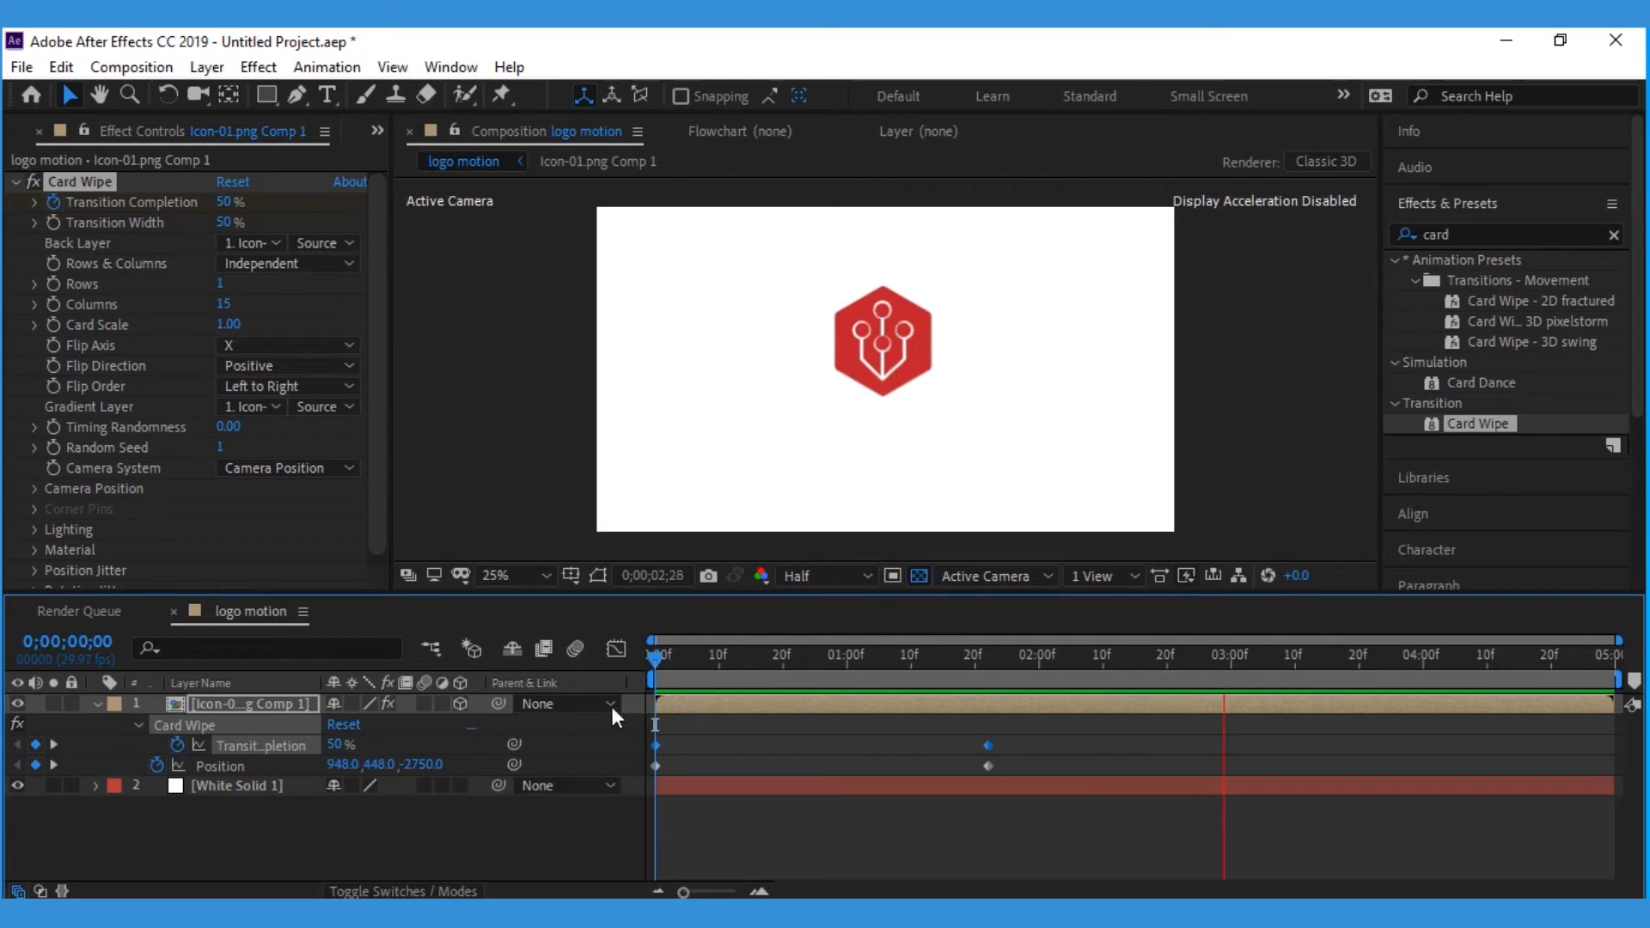
key("space")
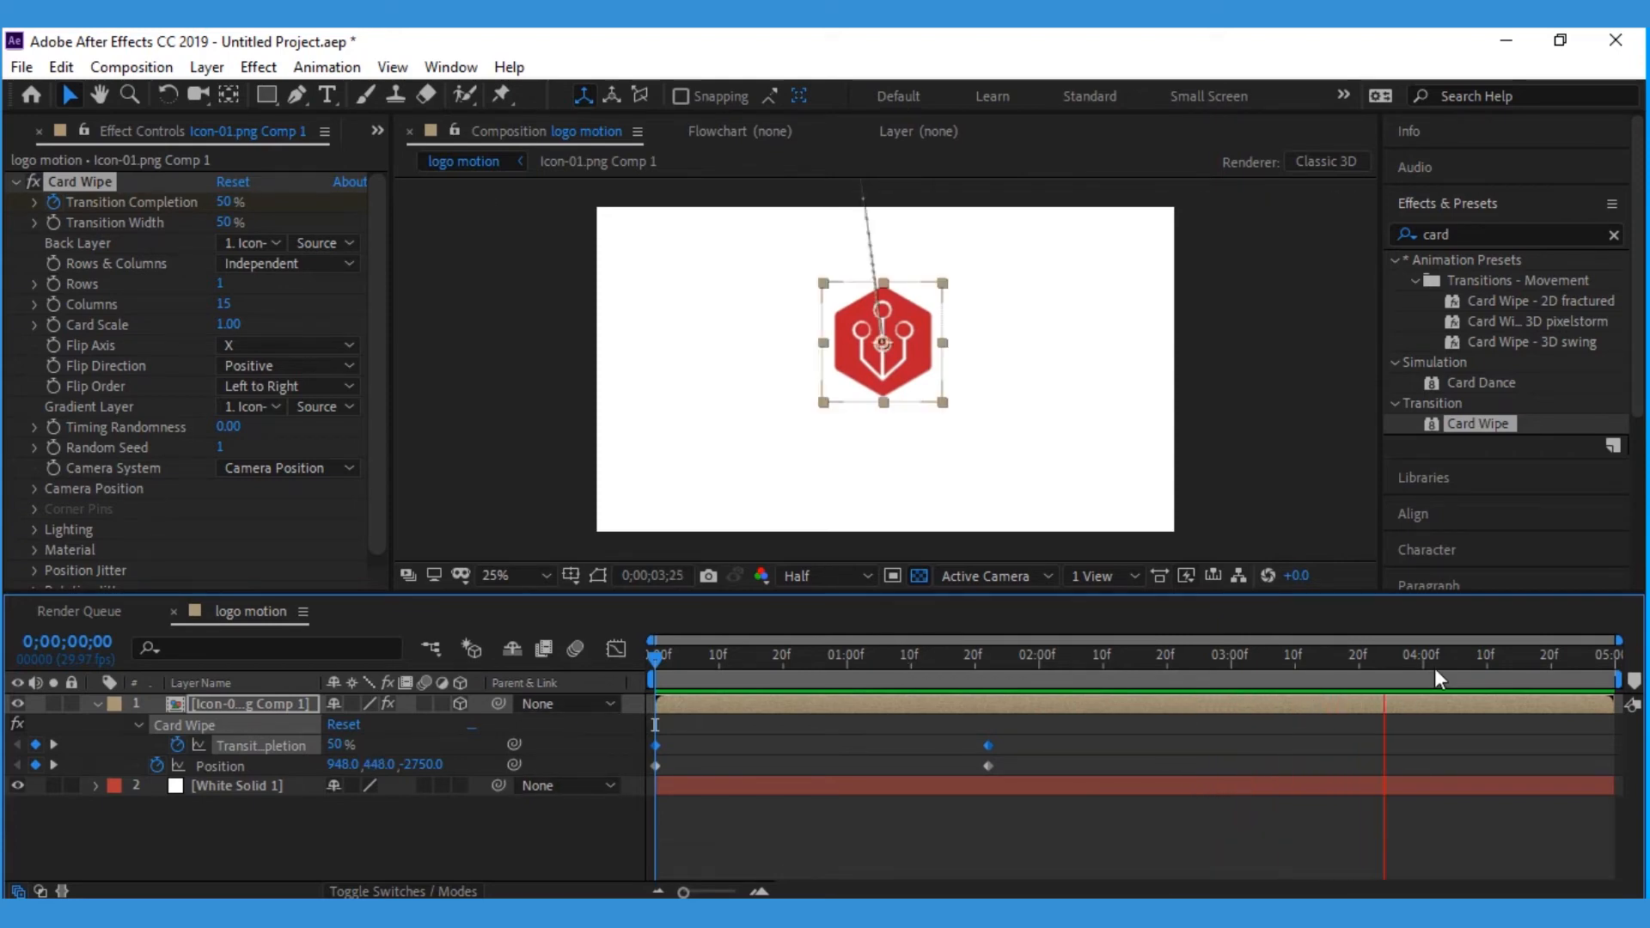
key("Home")
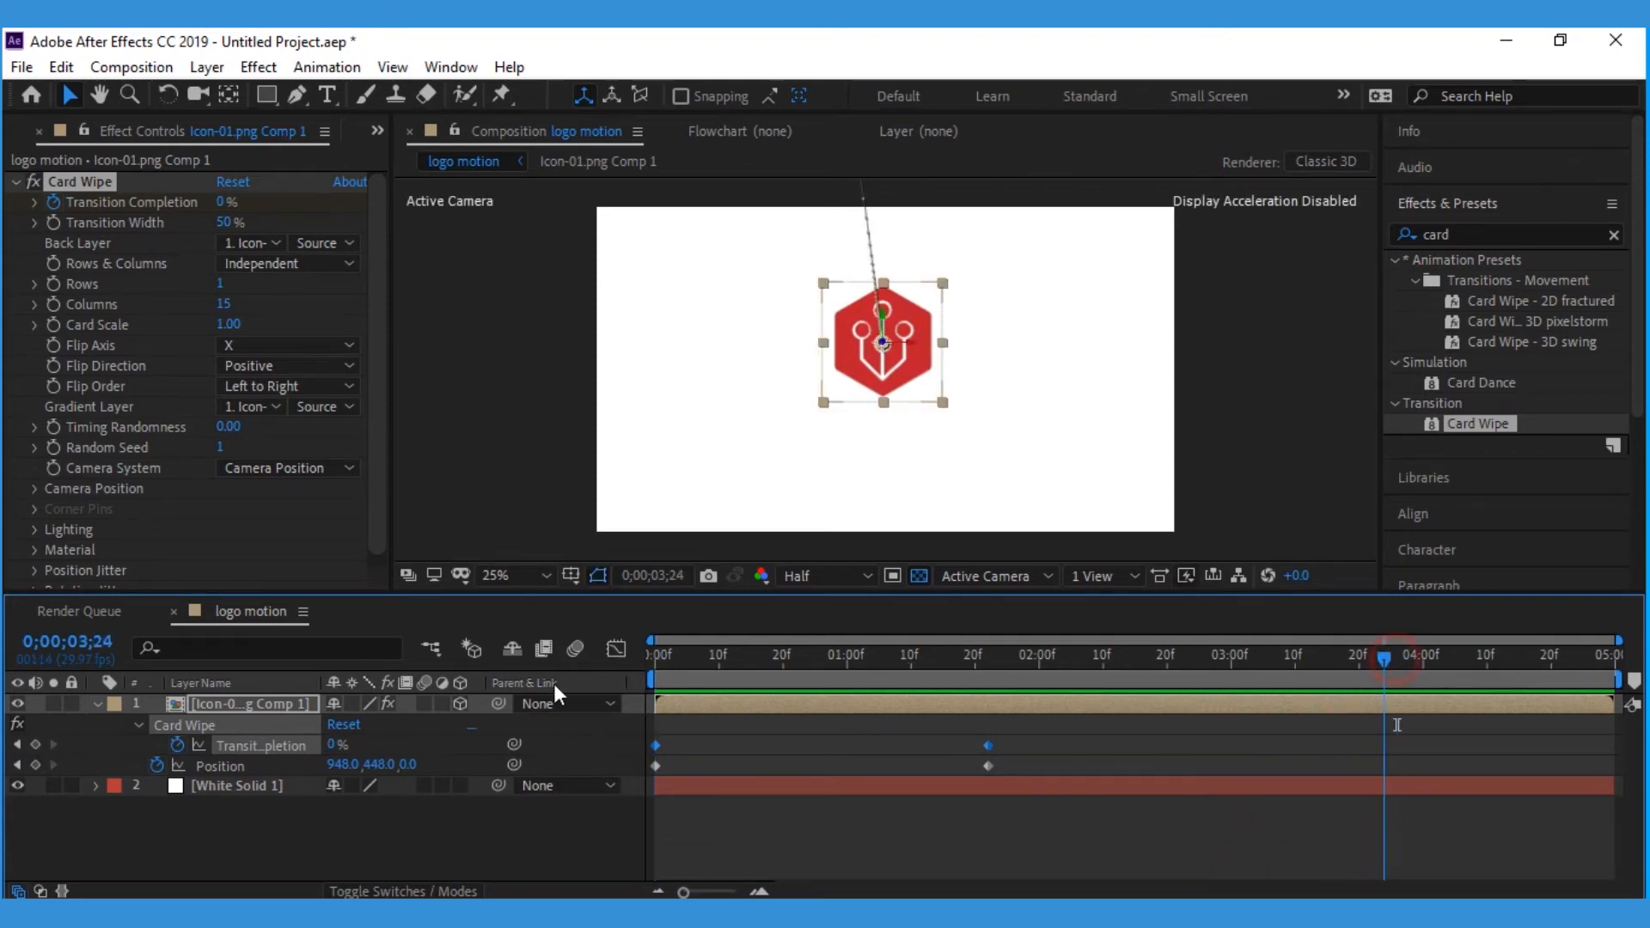
key("space")
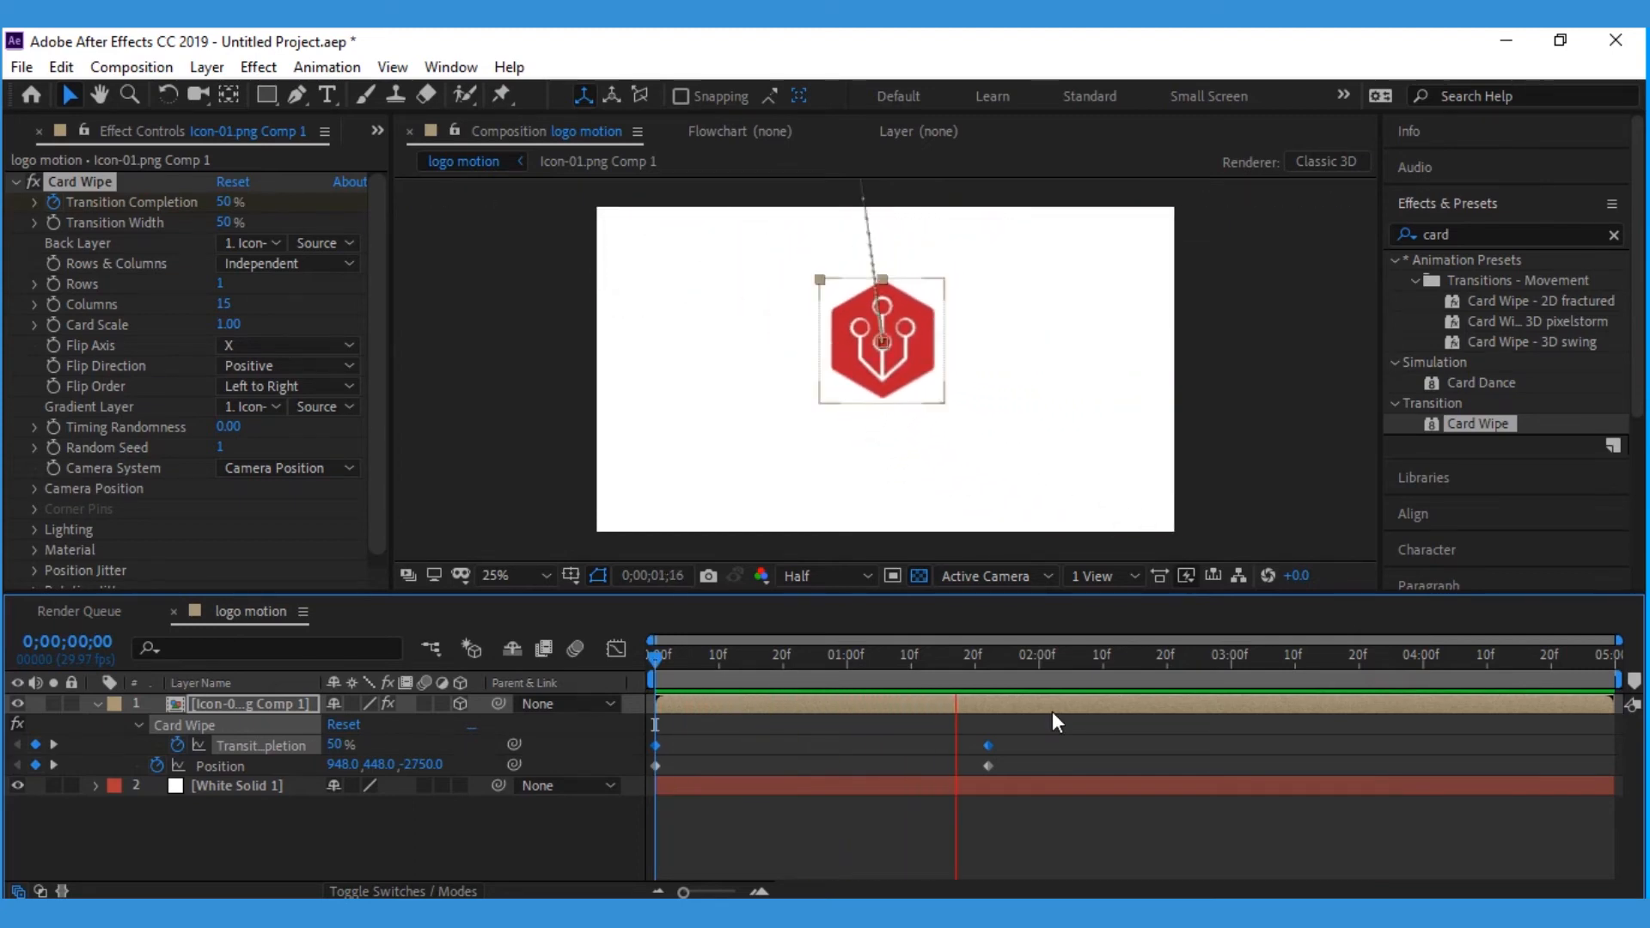
key("space")
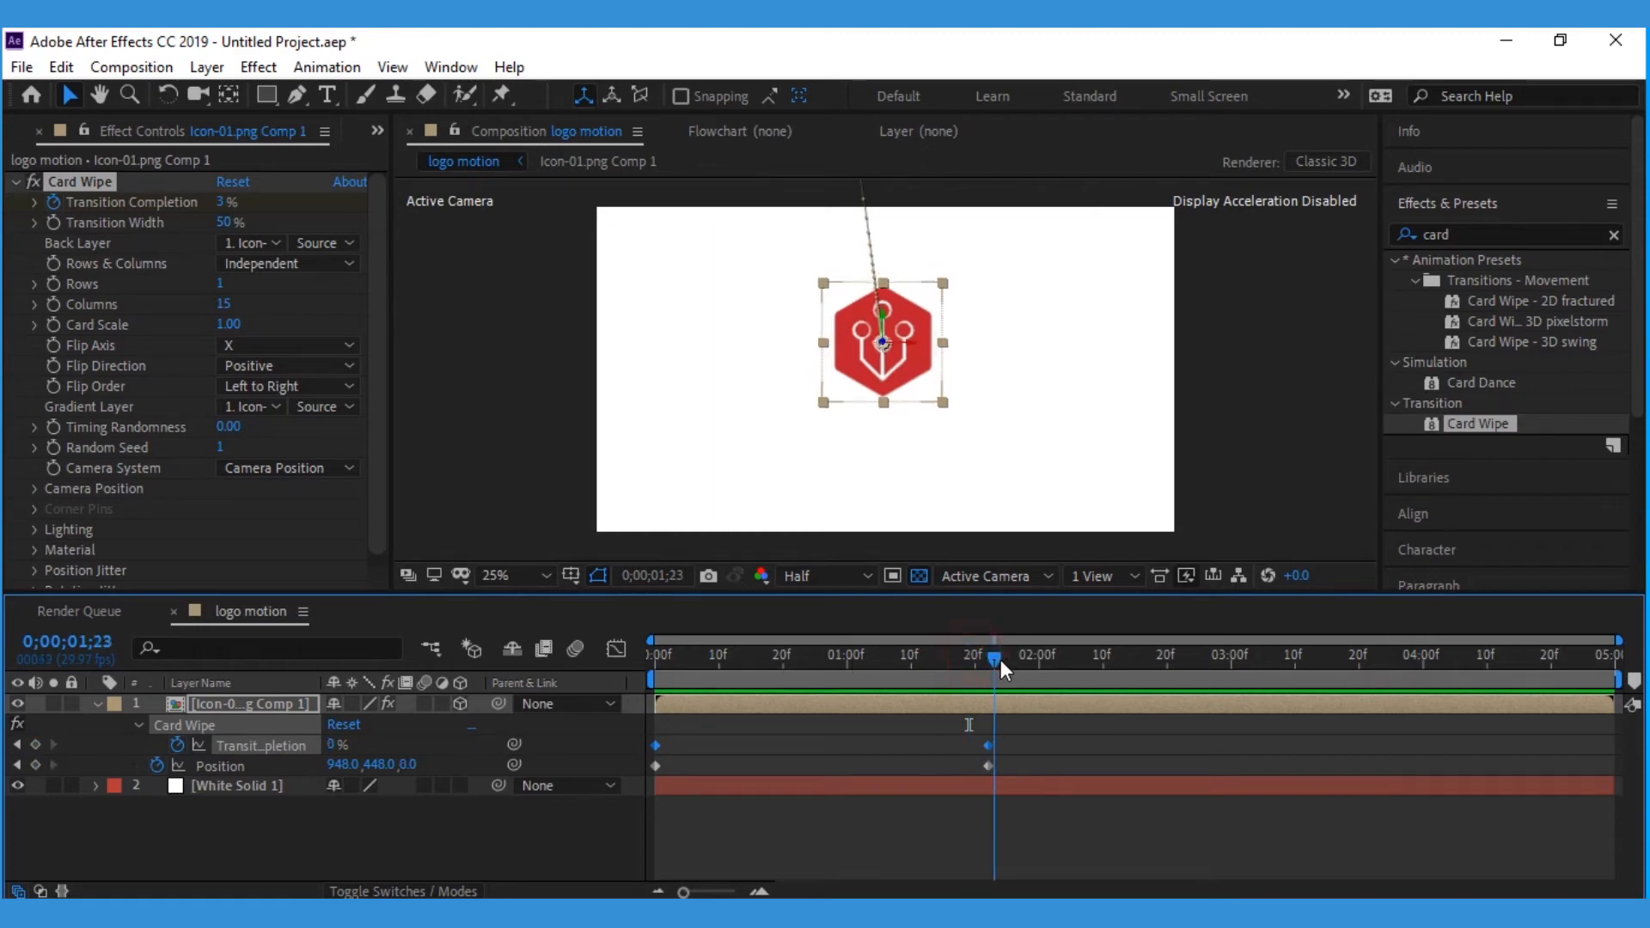
Set the first Card Wipe Transition Completion keyframe to 100% again as a trial and preview the result
key("Home")
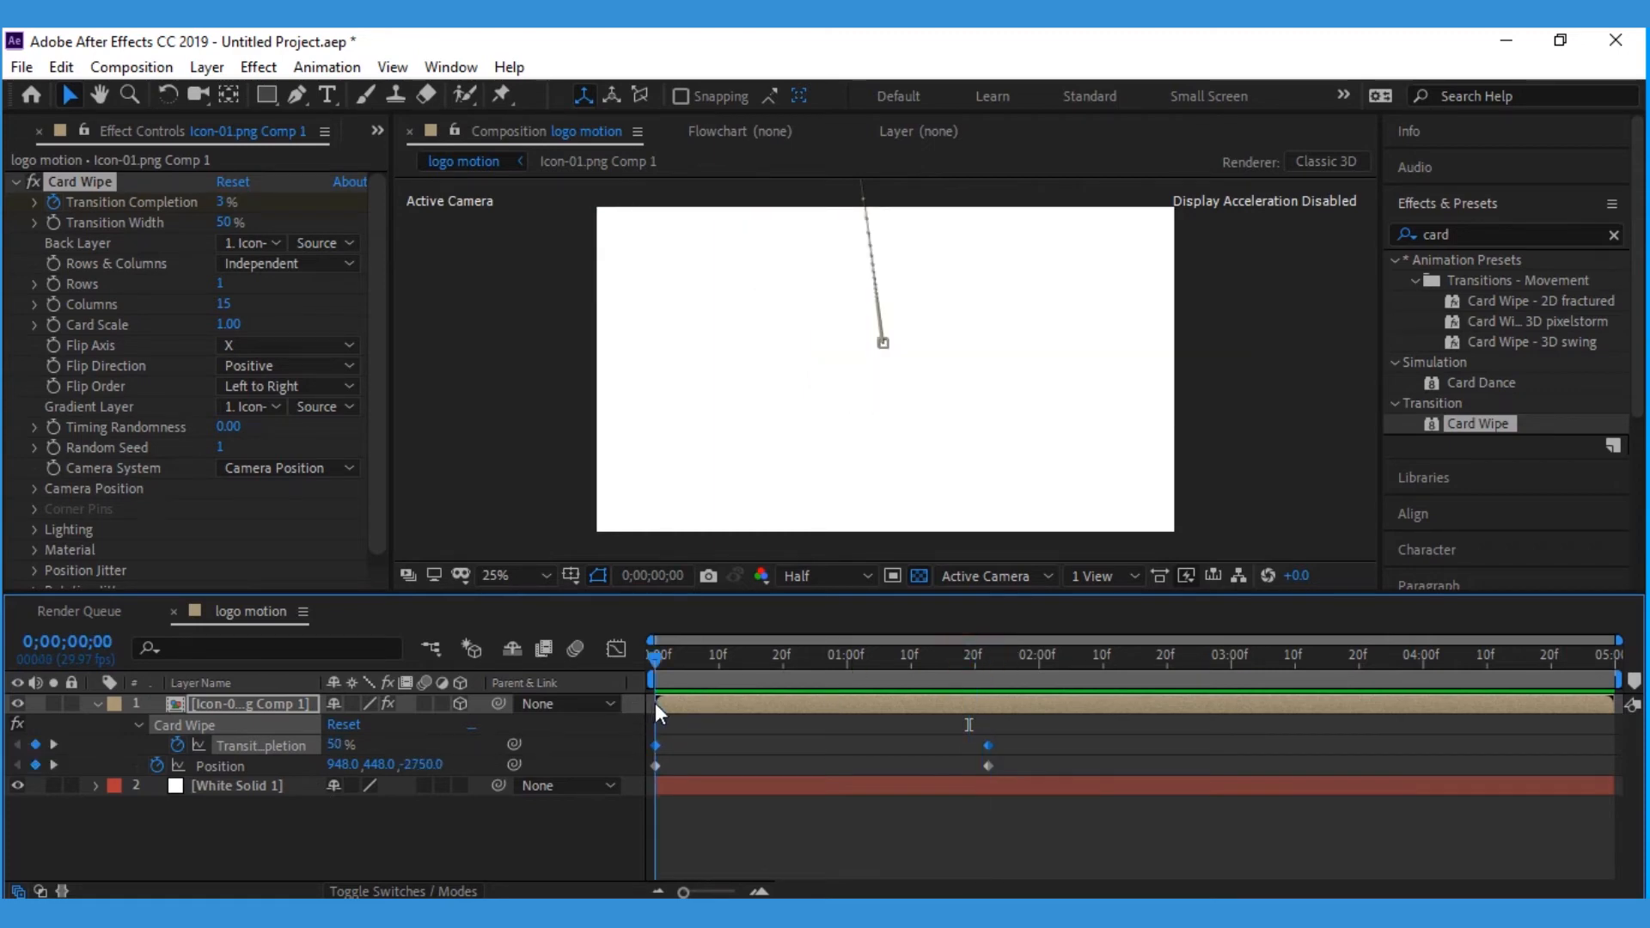
left_click(331, 745)
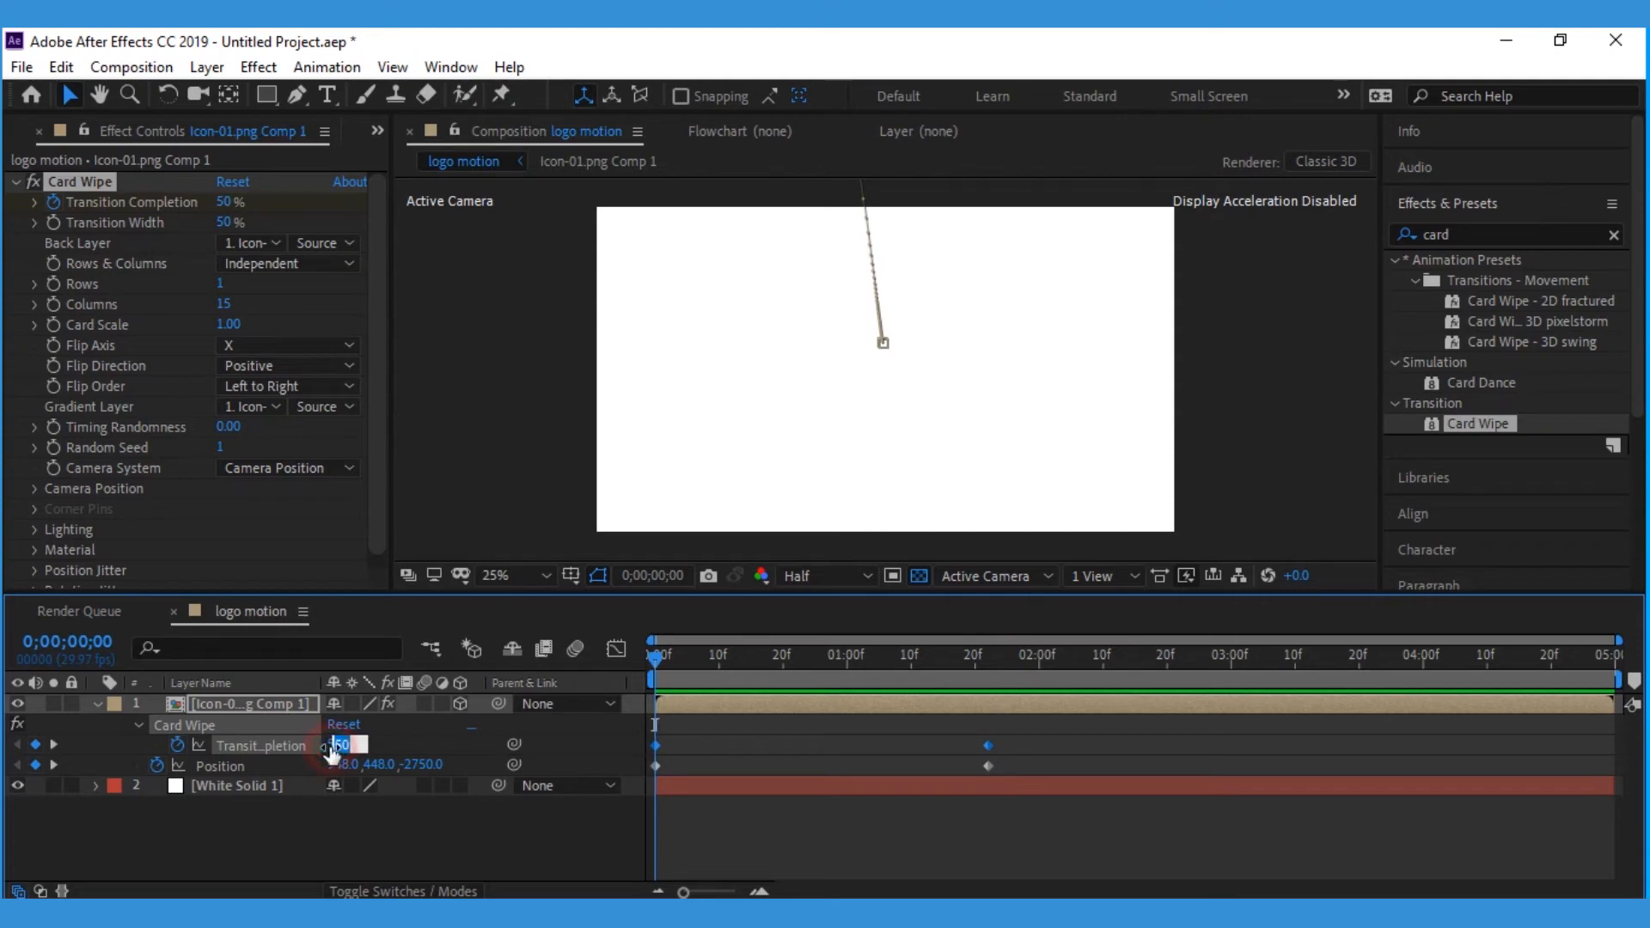
type("100")
key("Return")
key("space")
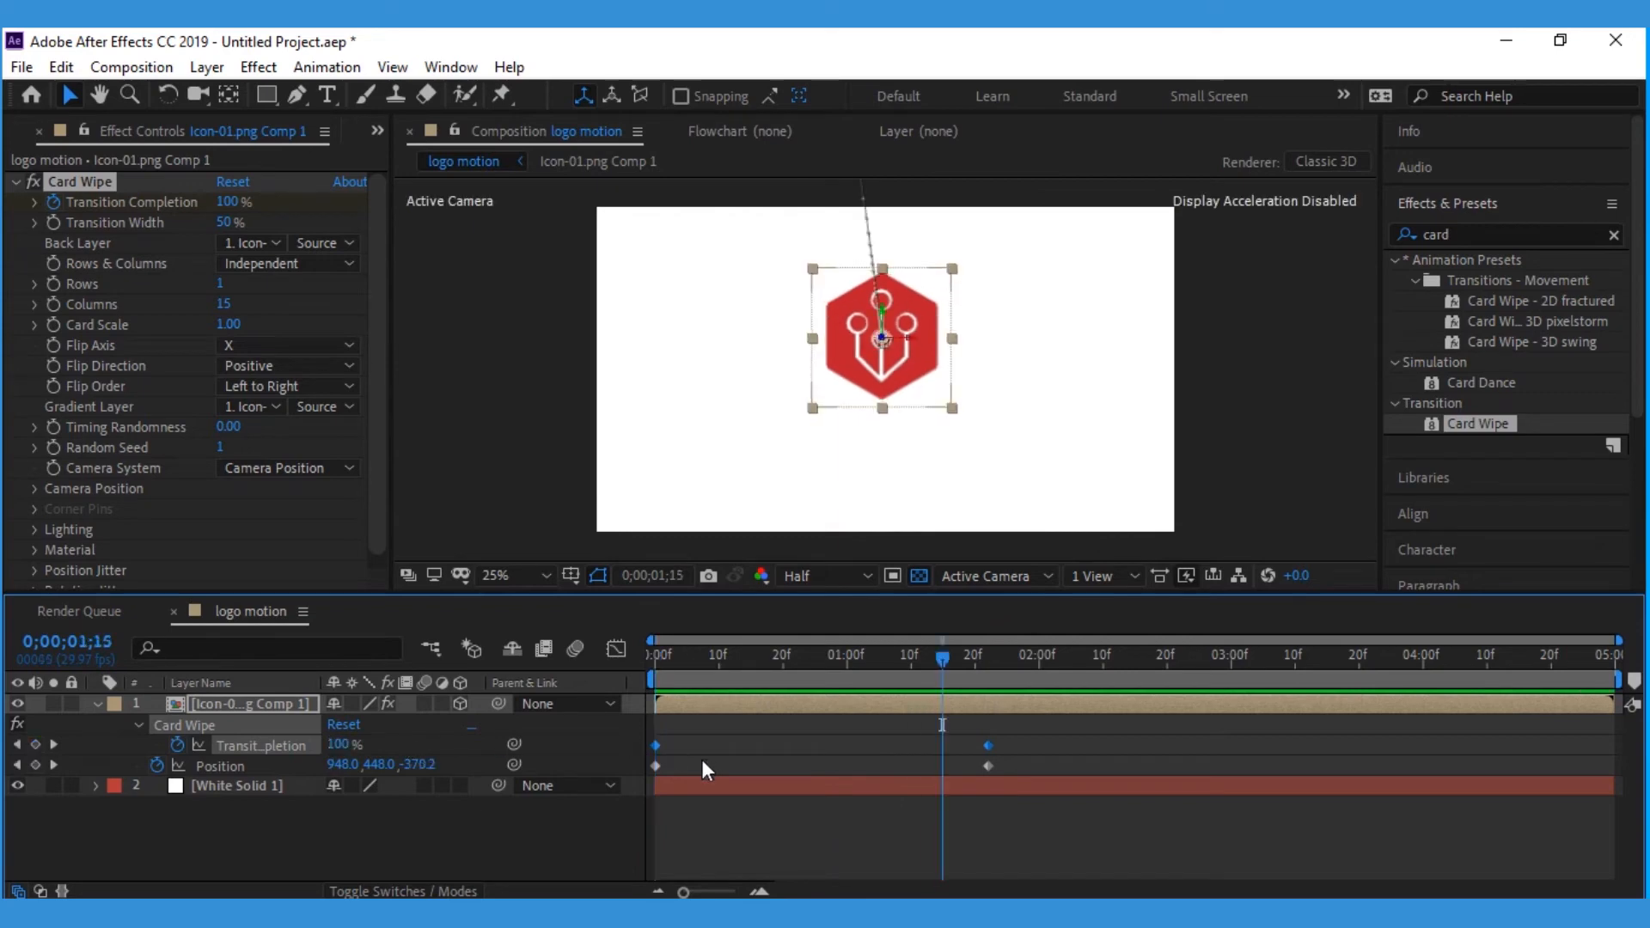
key("space")
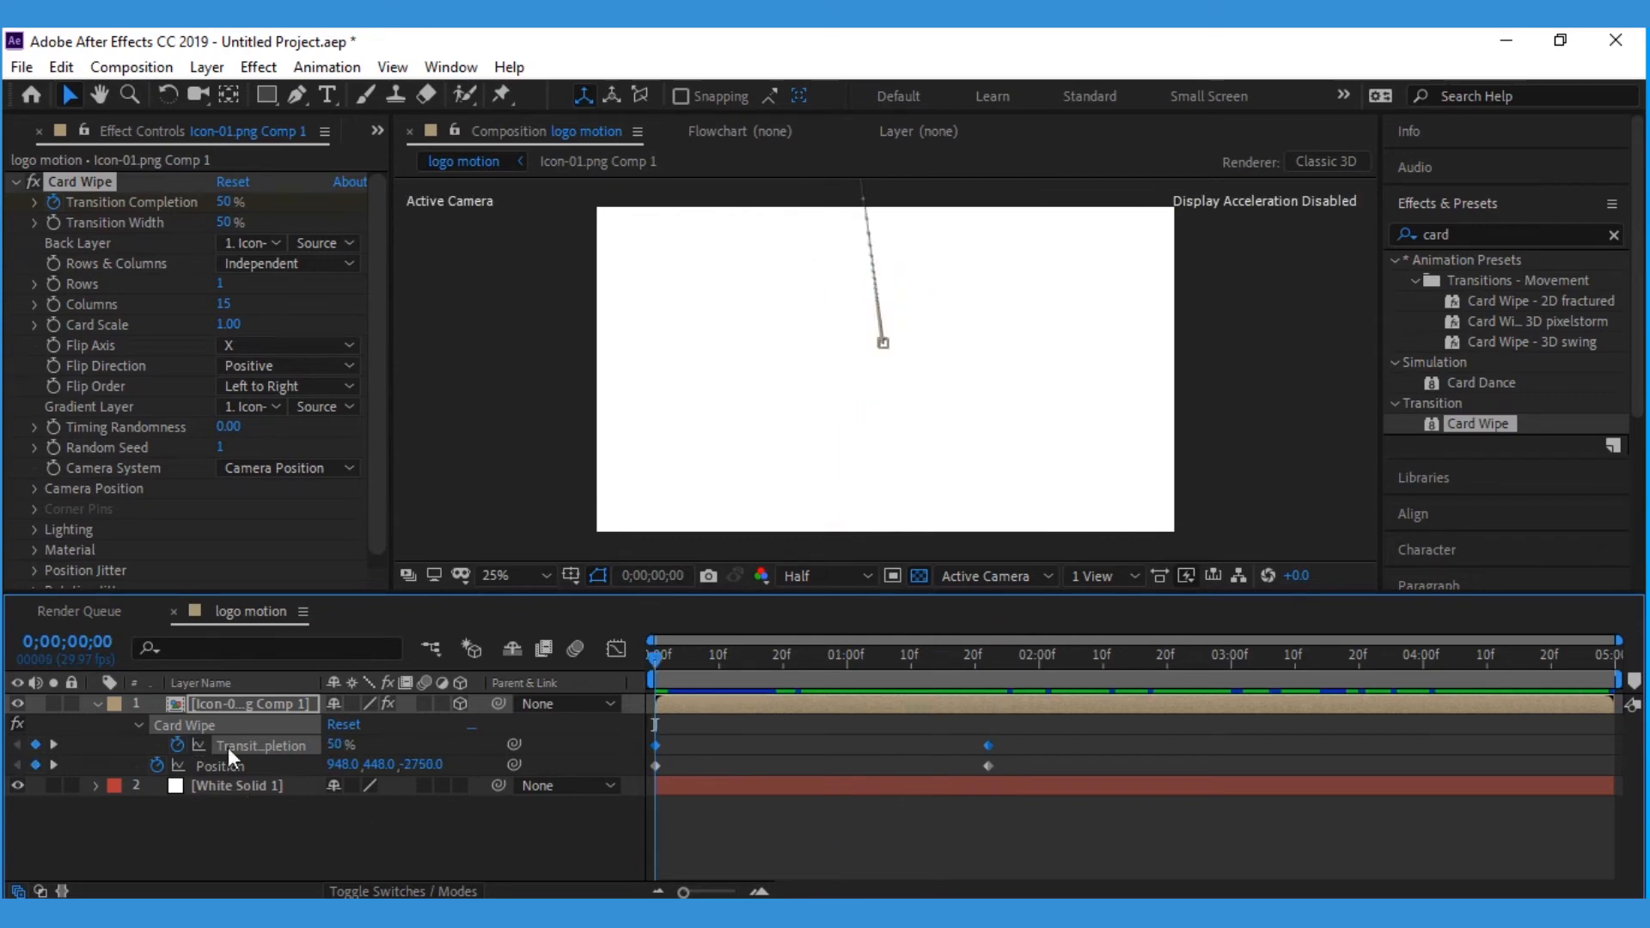
At 0;00;01;22, add the icon layer's Position keyframe again with a Z value of 0
key("k")
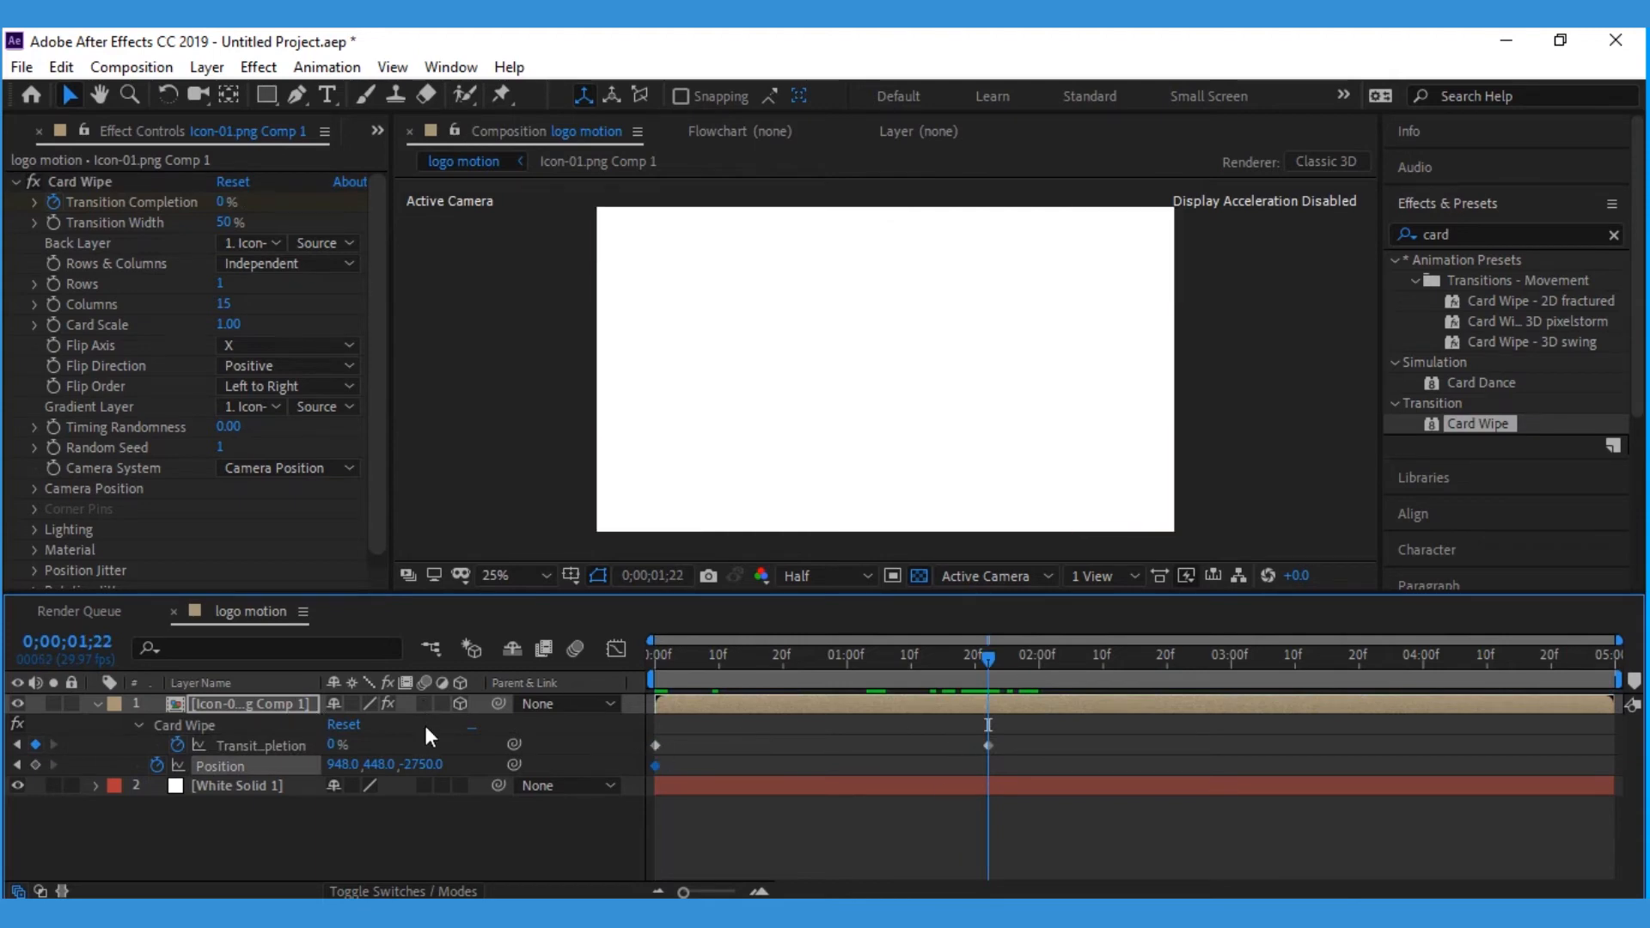
left_click(413, 764)
type("0")
key("Return")
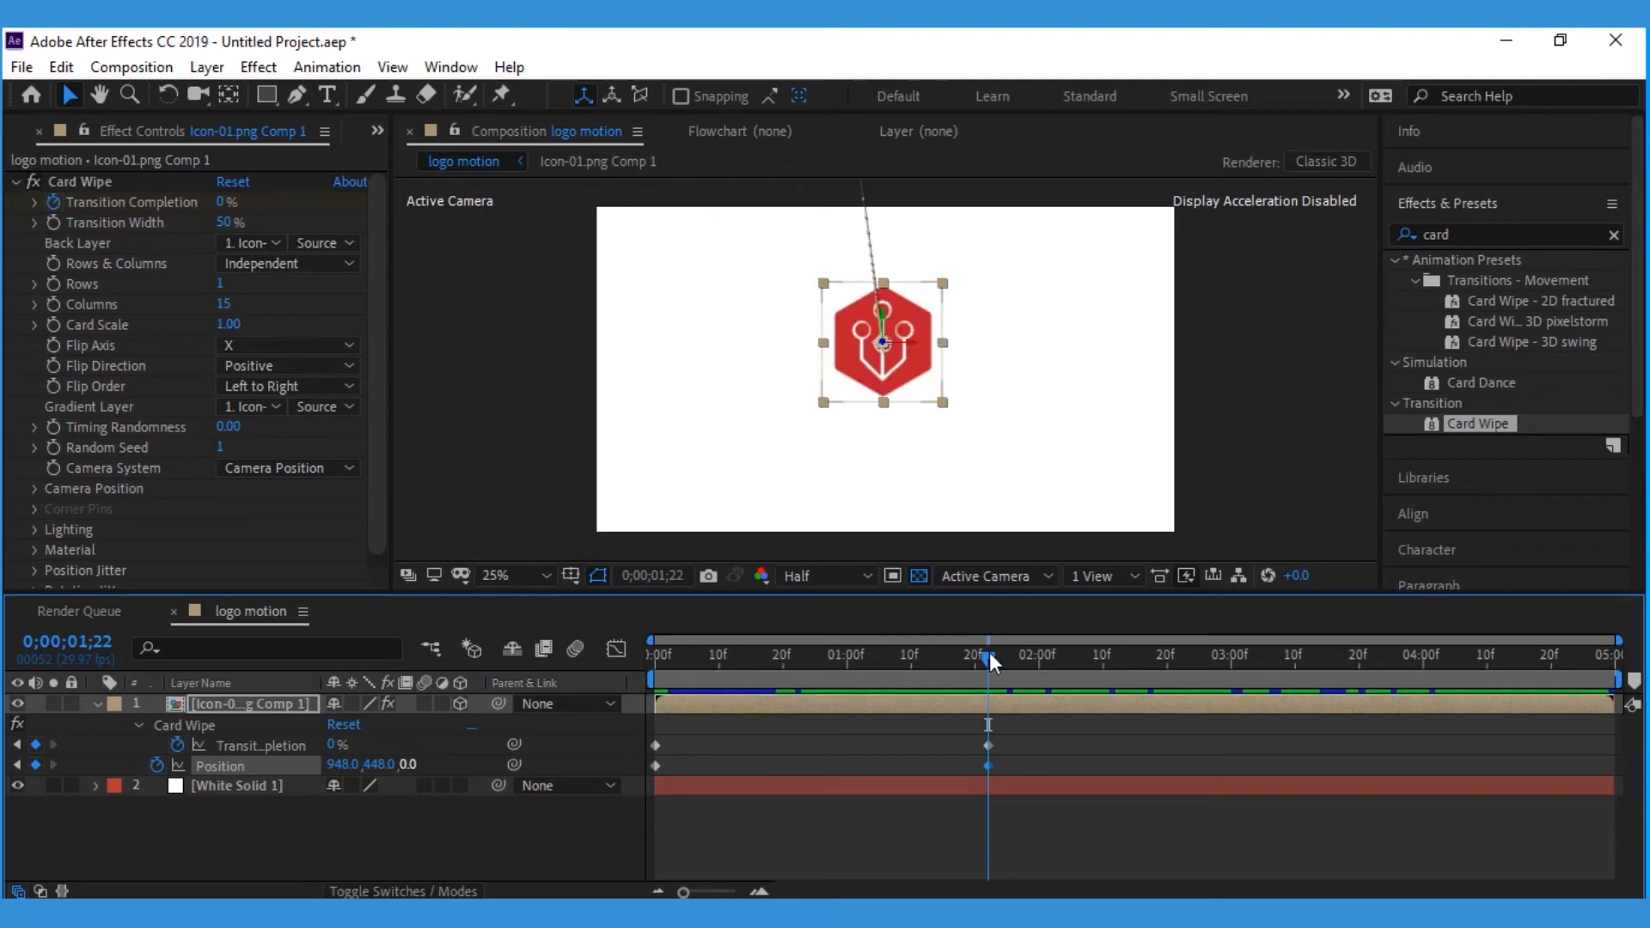
Play the icon animation from the beginning, collapse the icon layer's properties and deselect the layer
key("Home")
key("space")
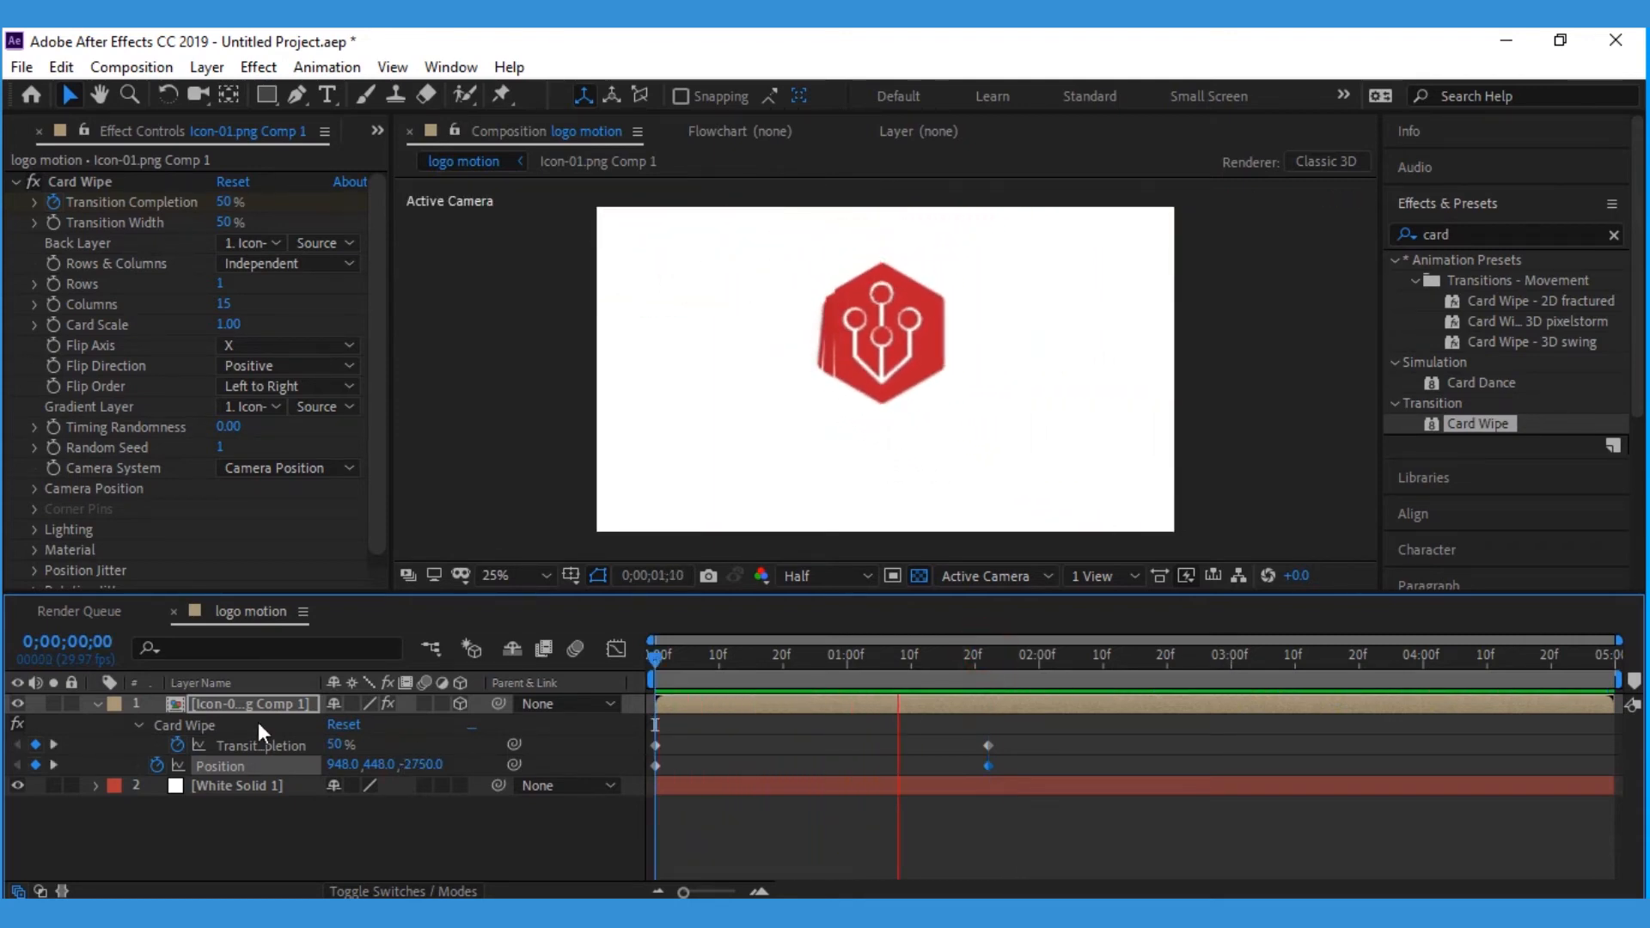
left_click(96, 703)
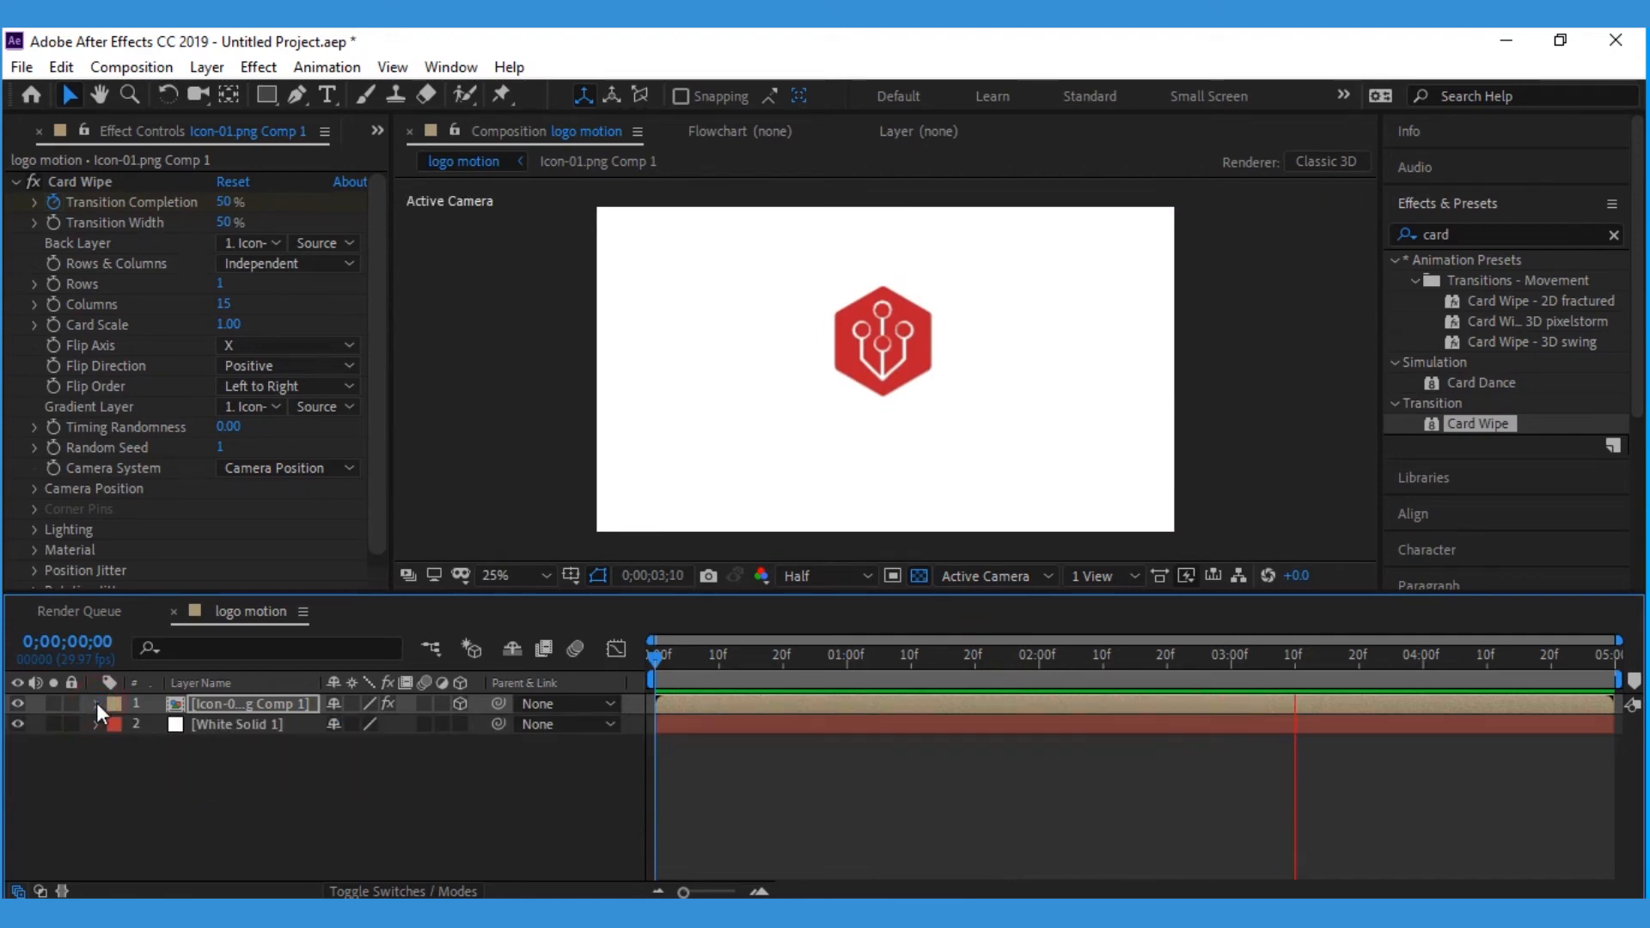
left_click(457, 807)
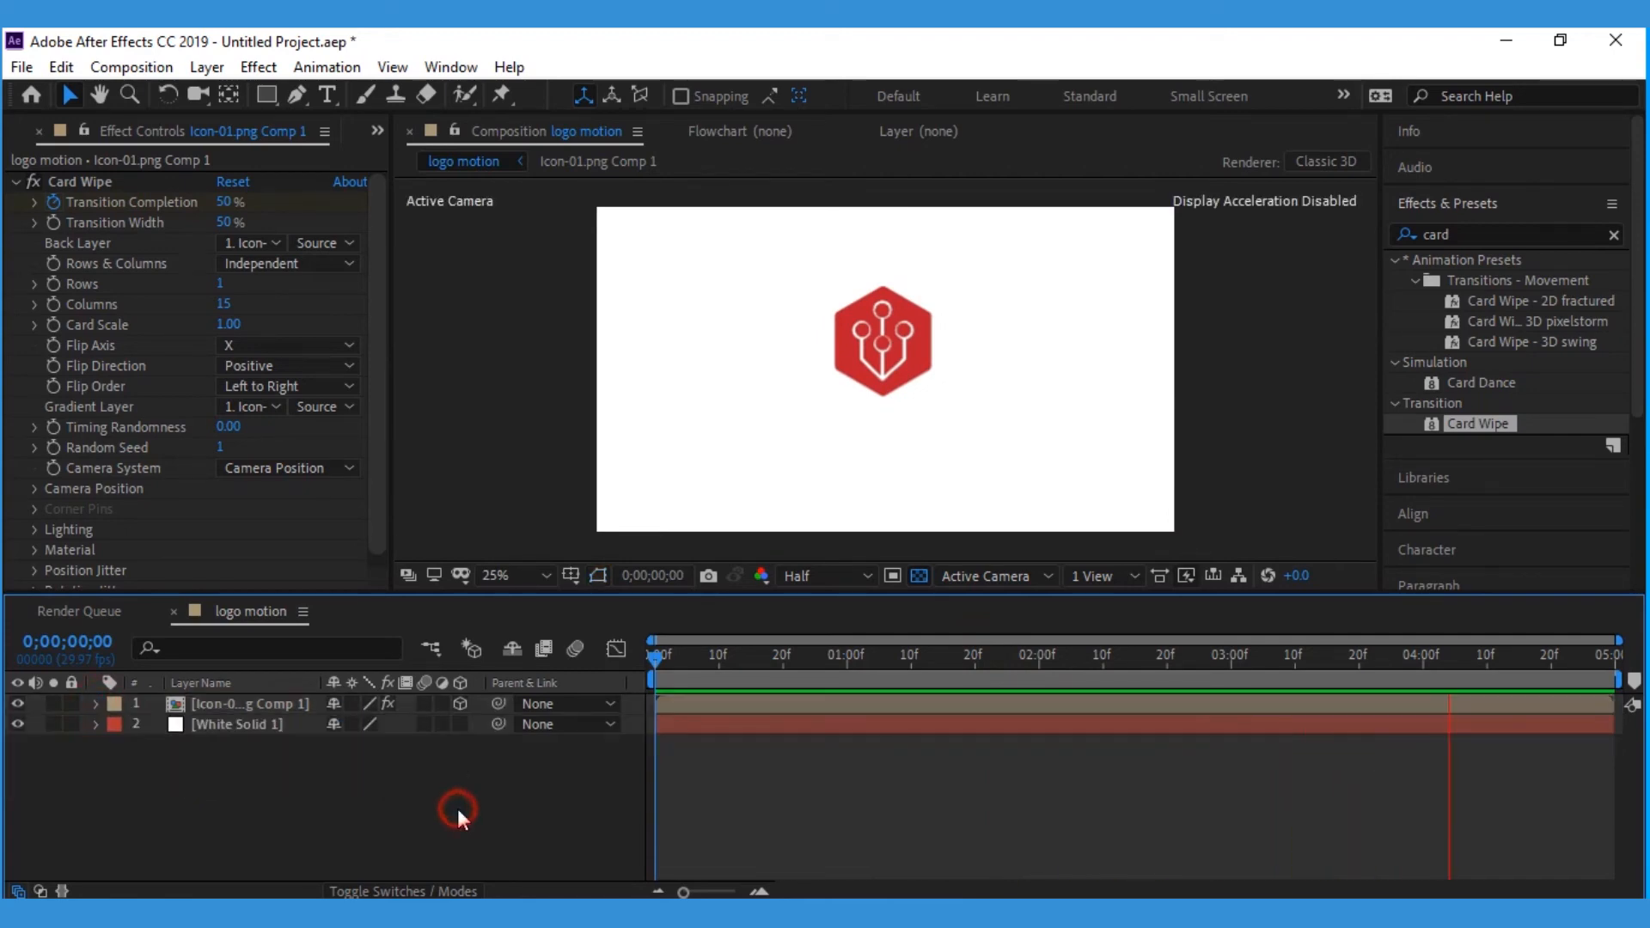
At 0;00;01;22, add a red text layer reading MALOOS below the icon
left_click(318, 95)
key("space")
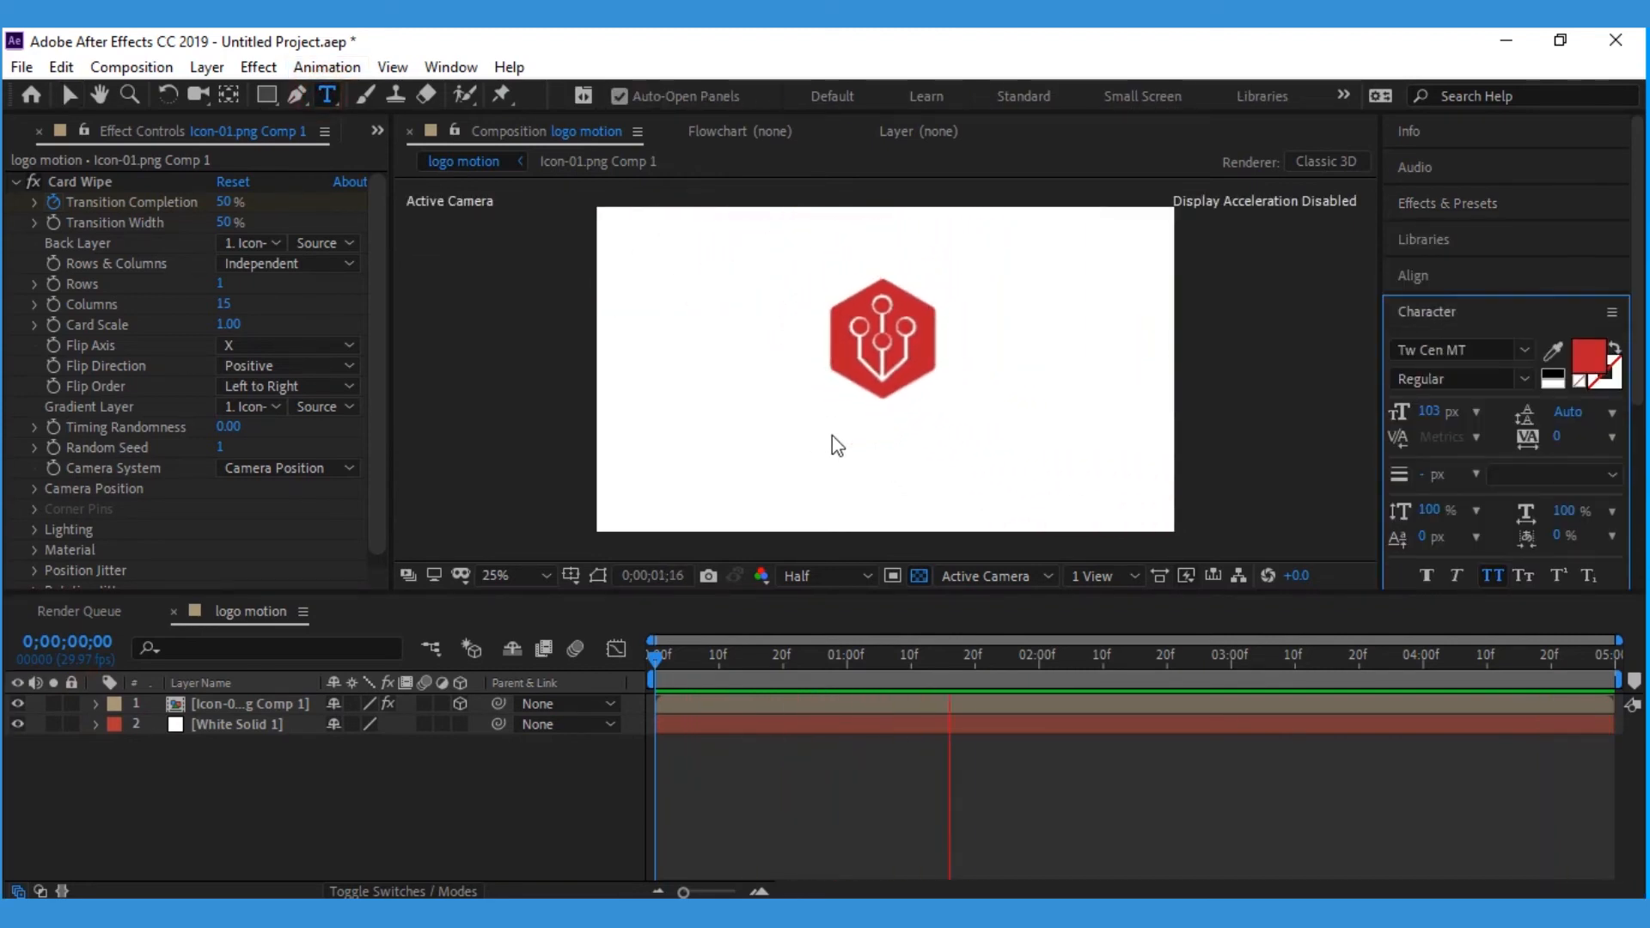
key("space")
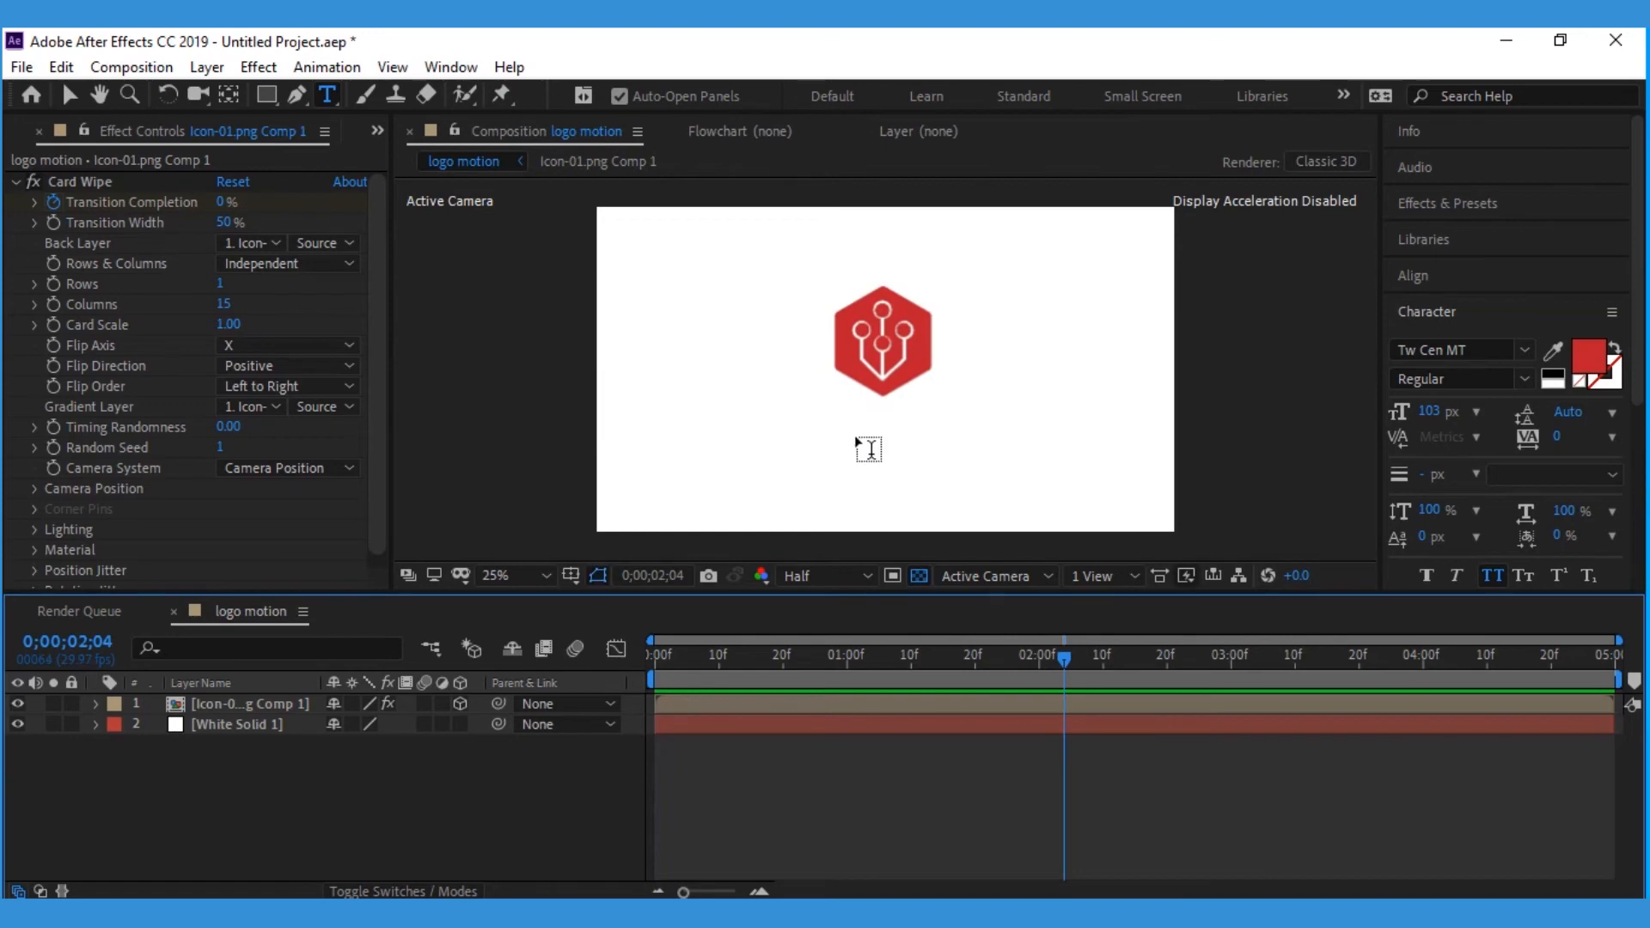
key("u")
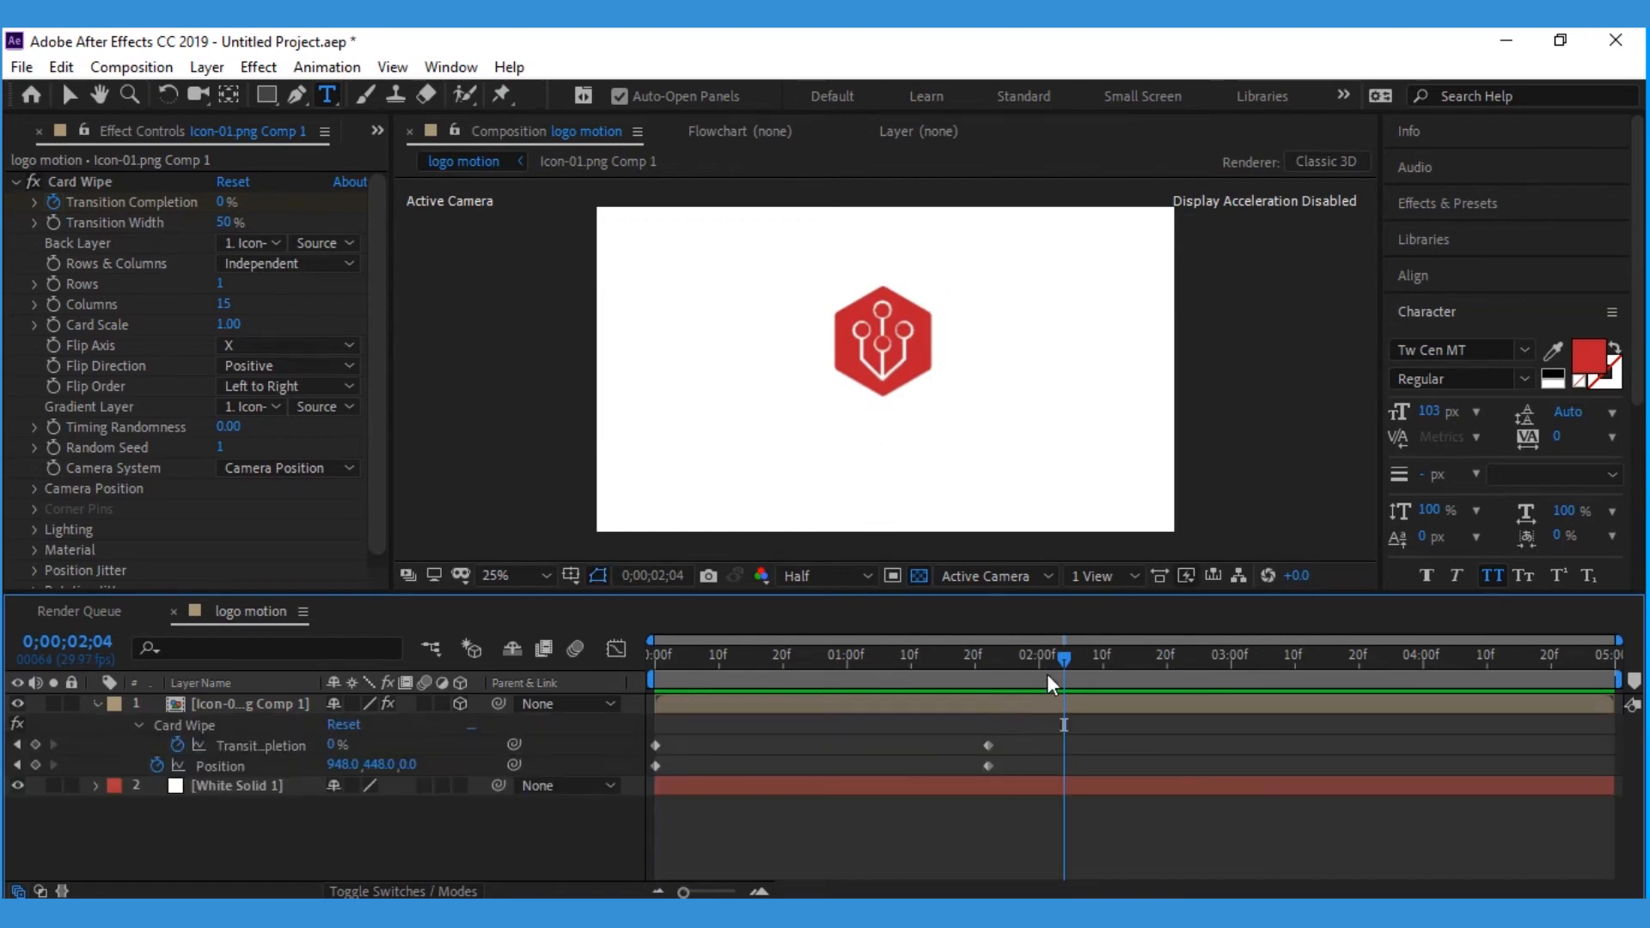
left_click_drag(1070, 650, 988, 659)
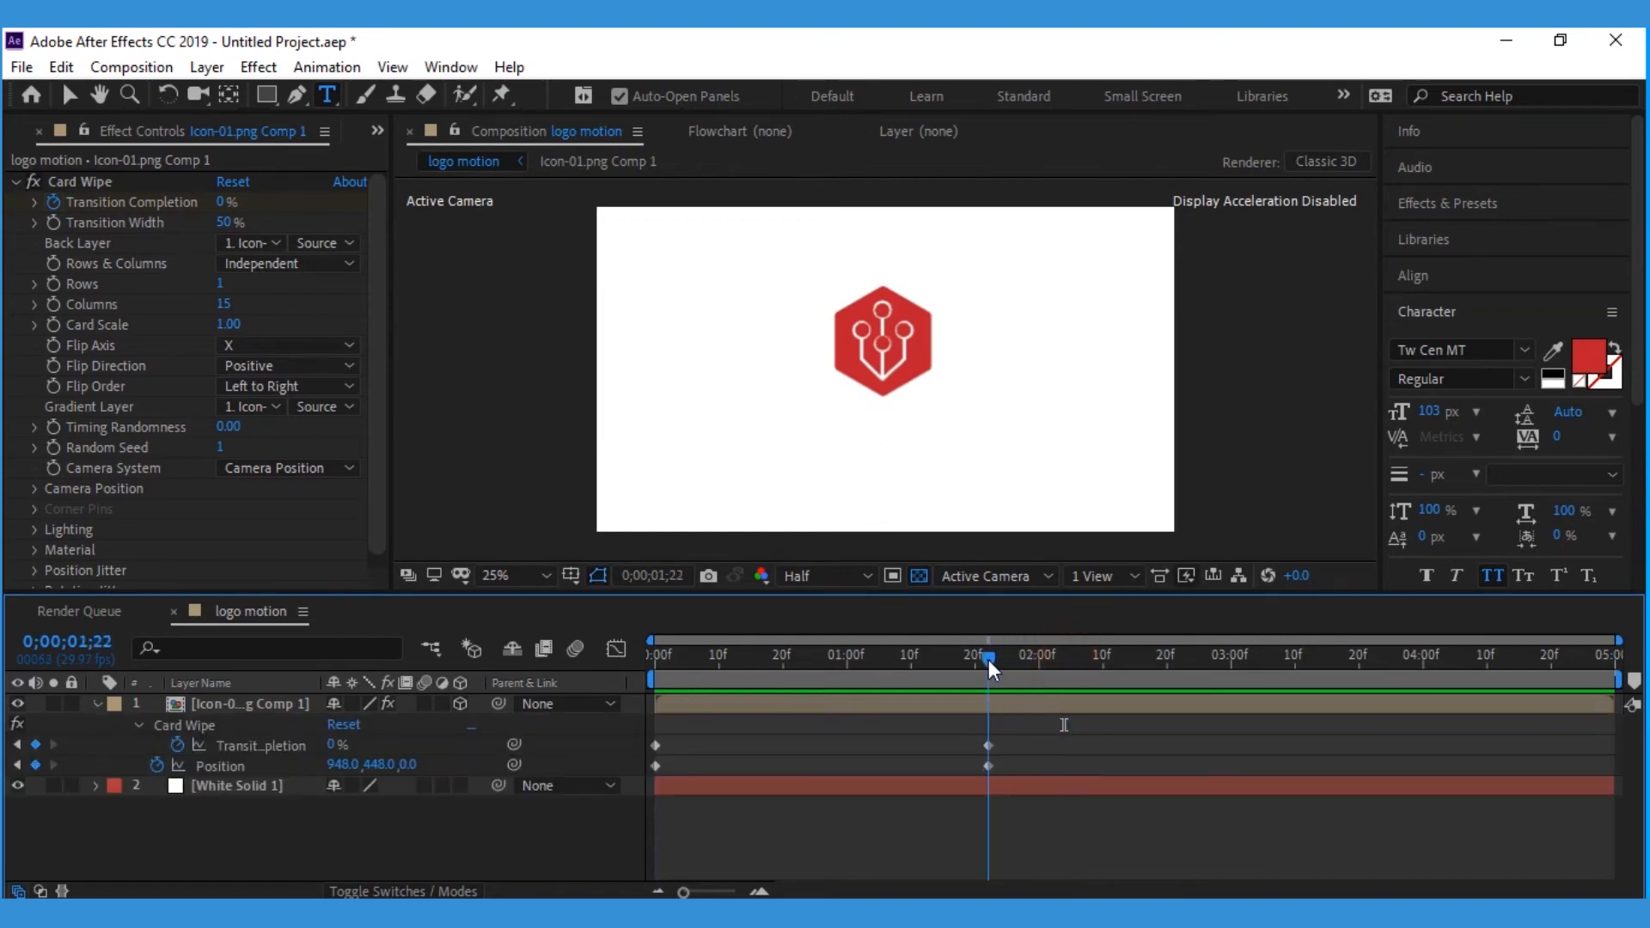
left_click(849, 440)
type("MA")
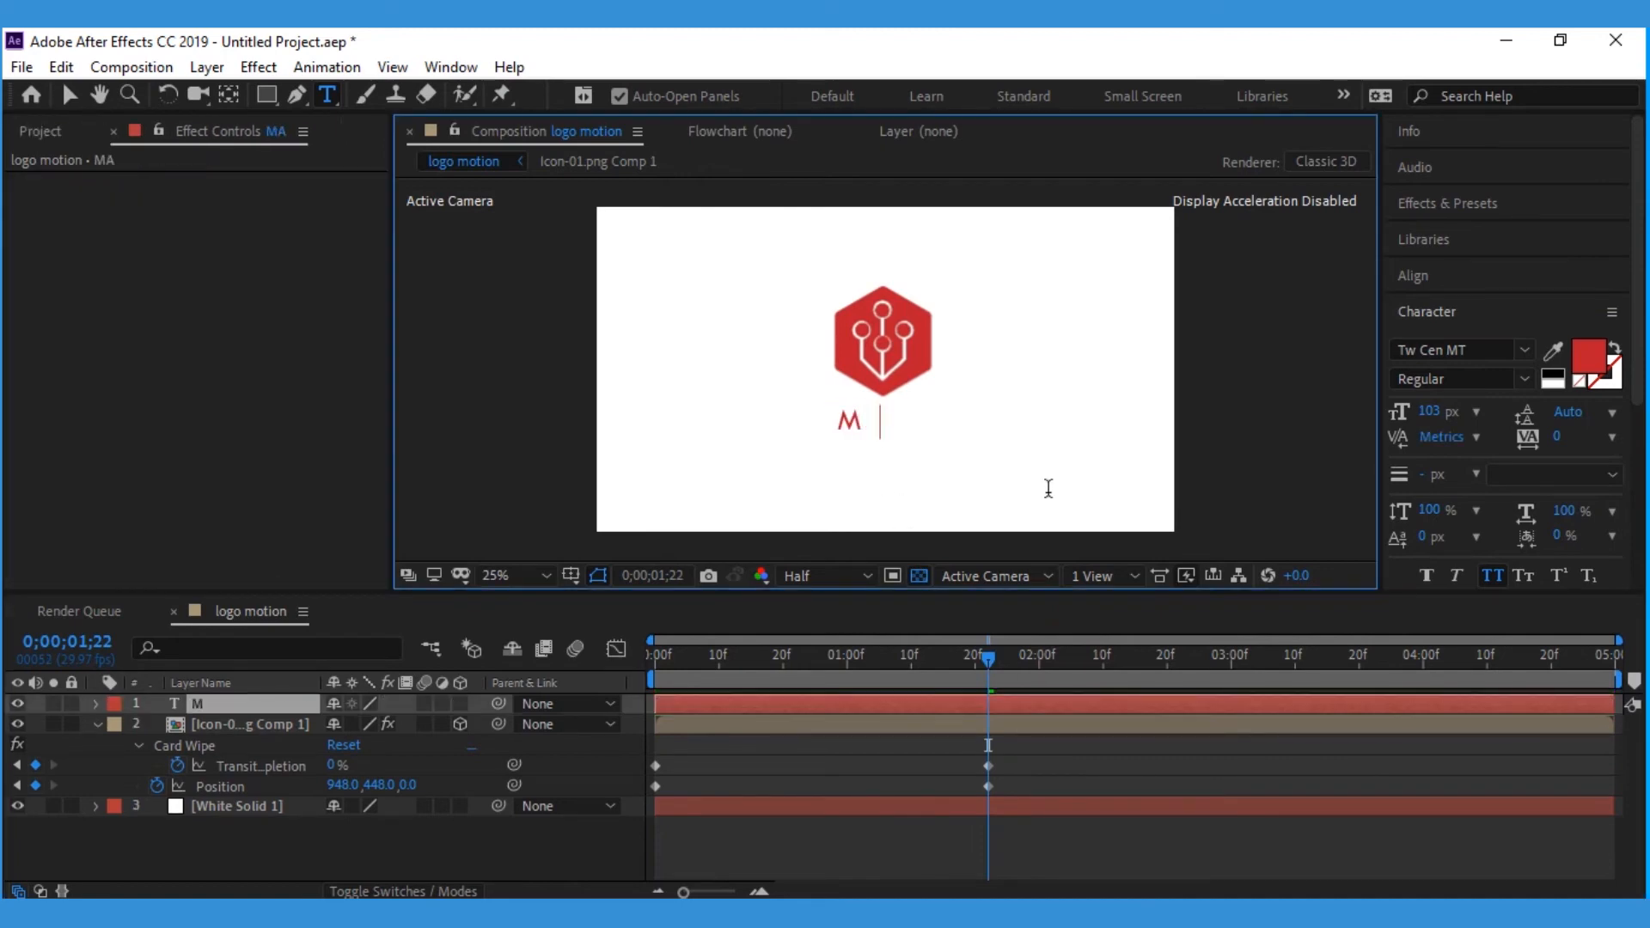
type("LOOS")
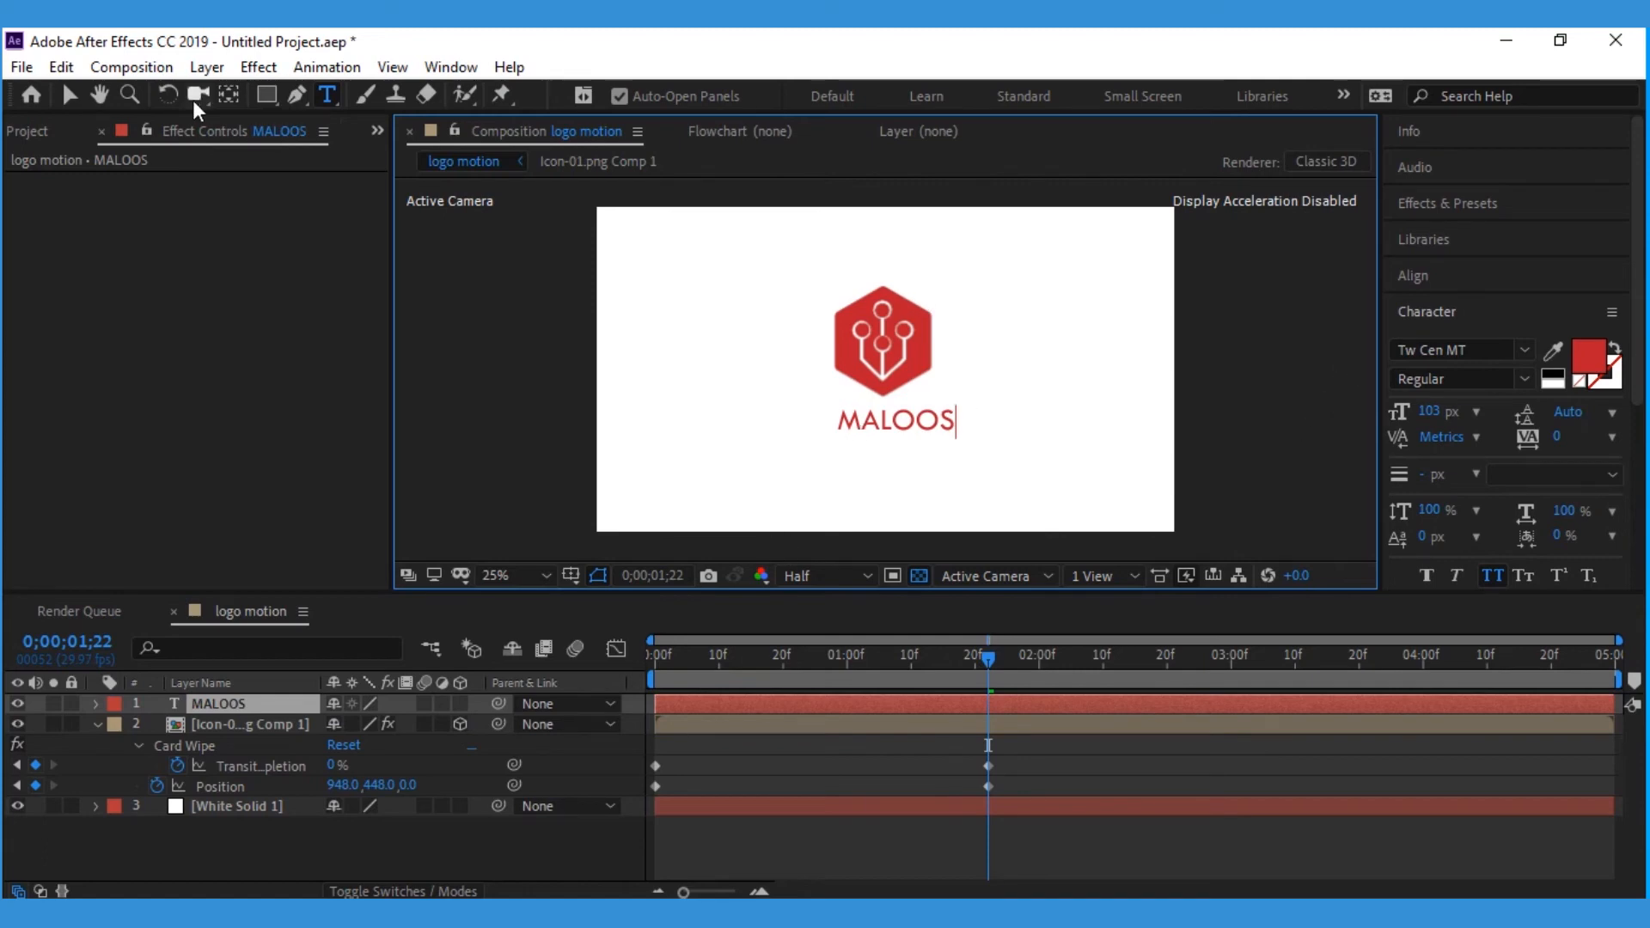
Reduce the MALOOS text to 78 px and place it just beneath the icon, centred horizontally in the composition
left_click(70, 96)
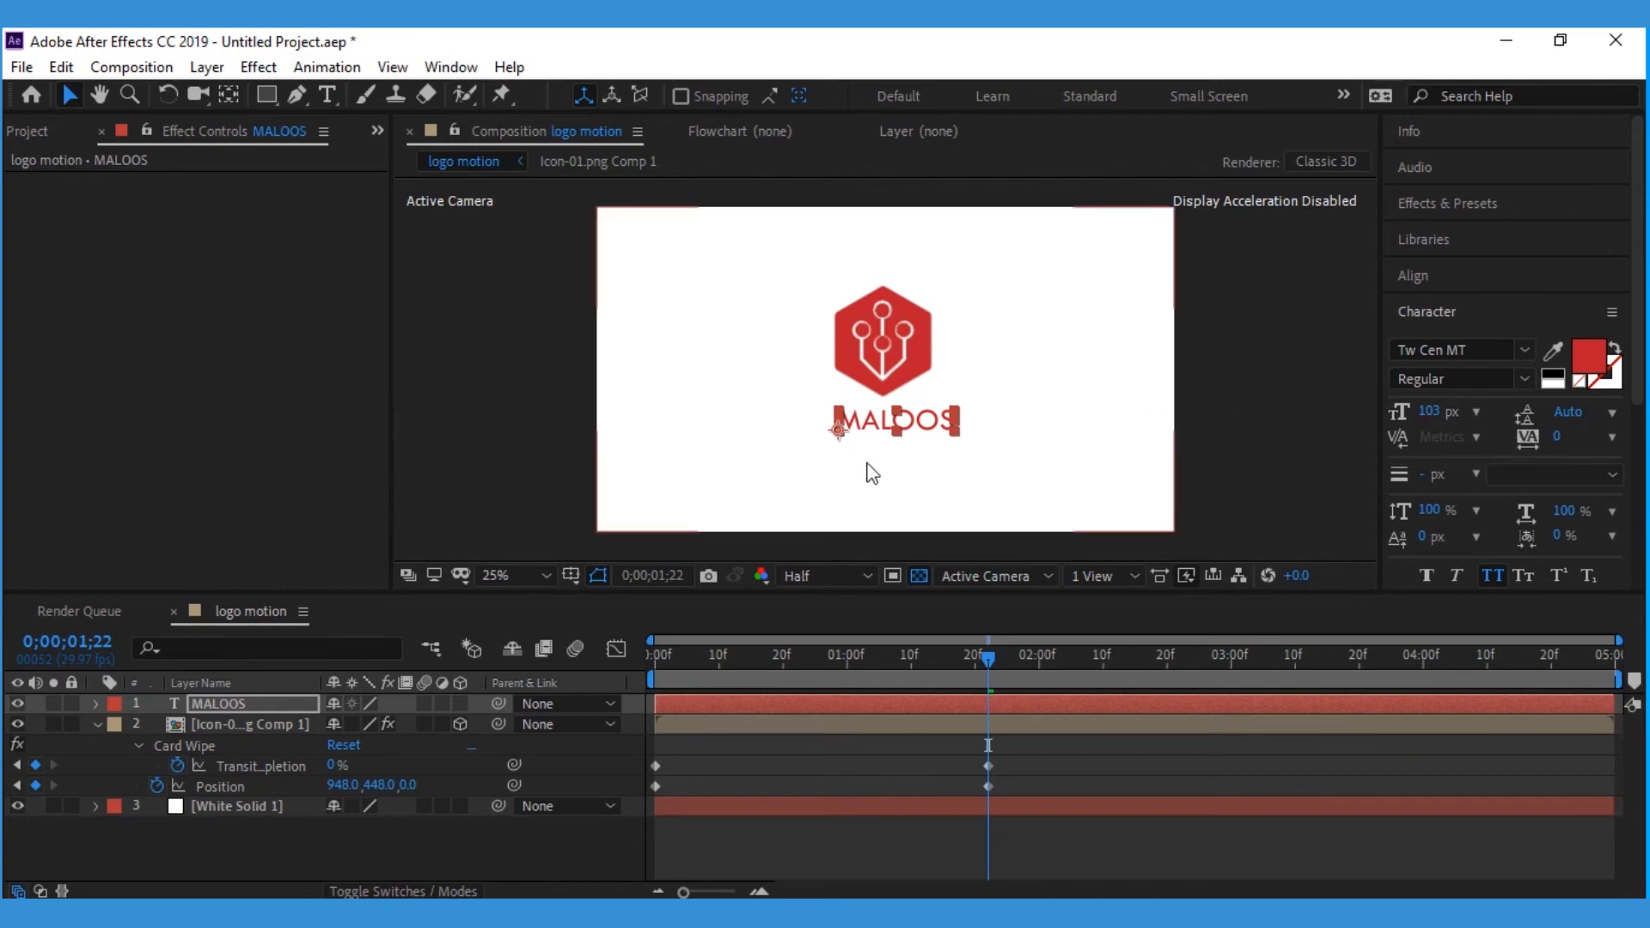
left_click_drag(899, 425, 891, 420)
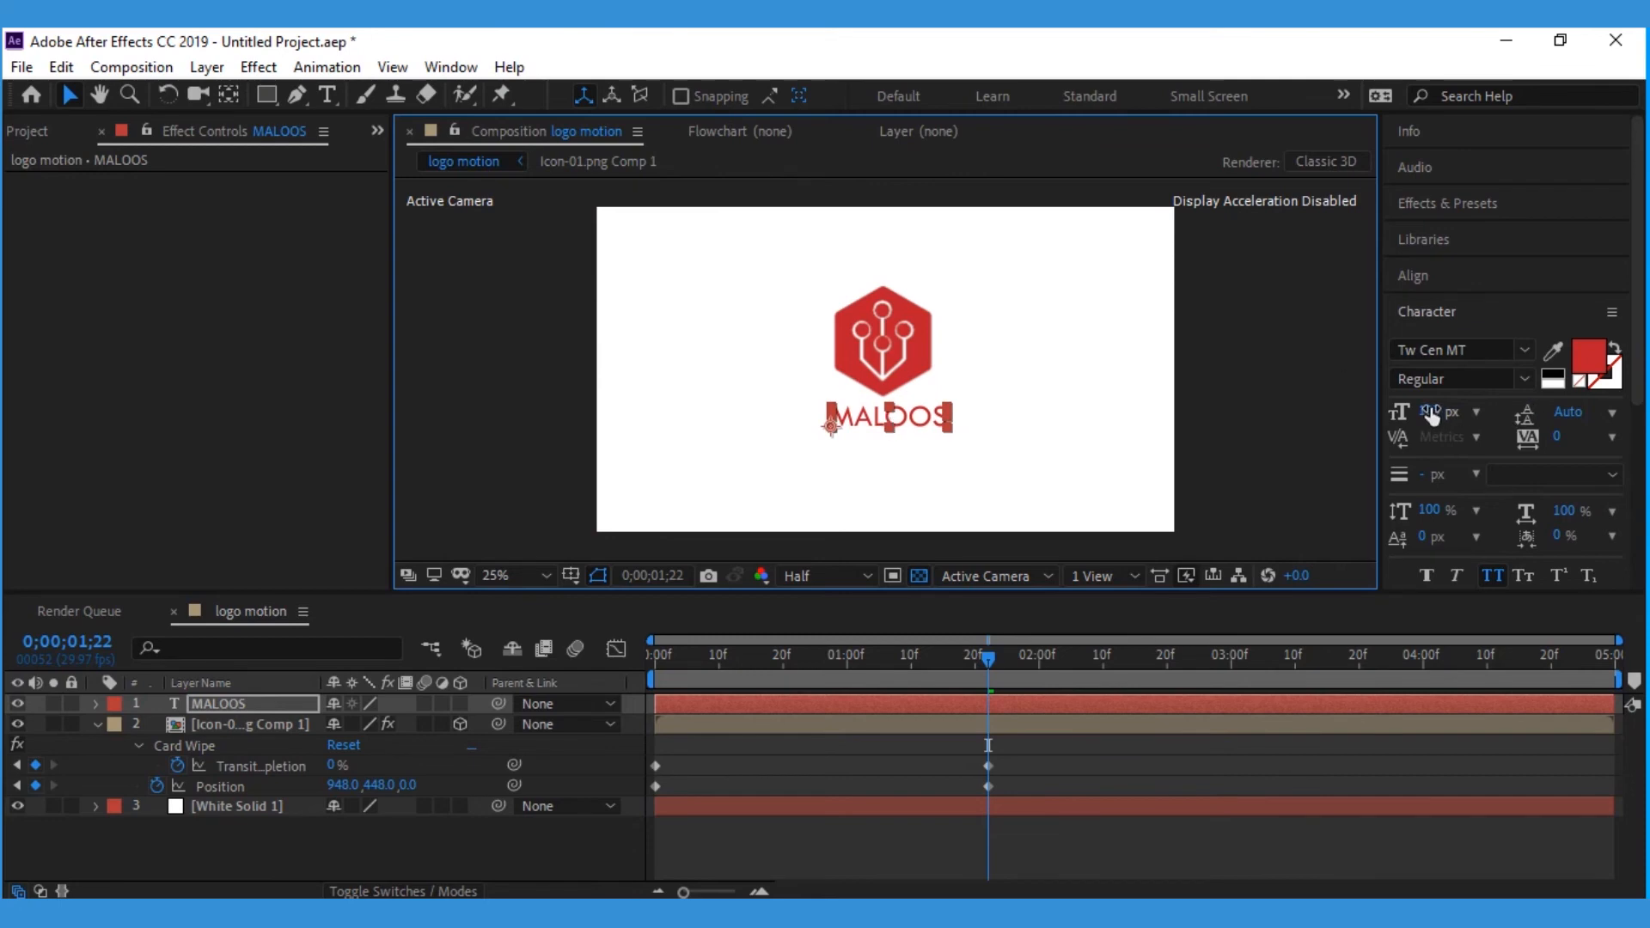
left_click_drag(1431, 415, 1405, 415)
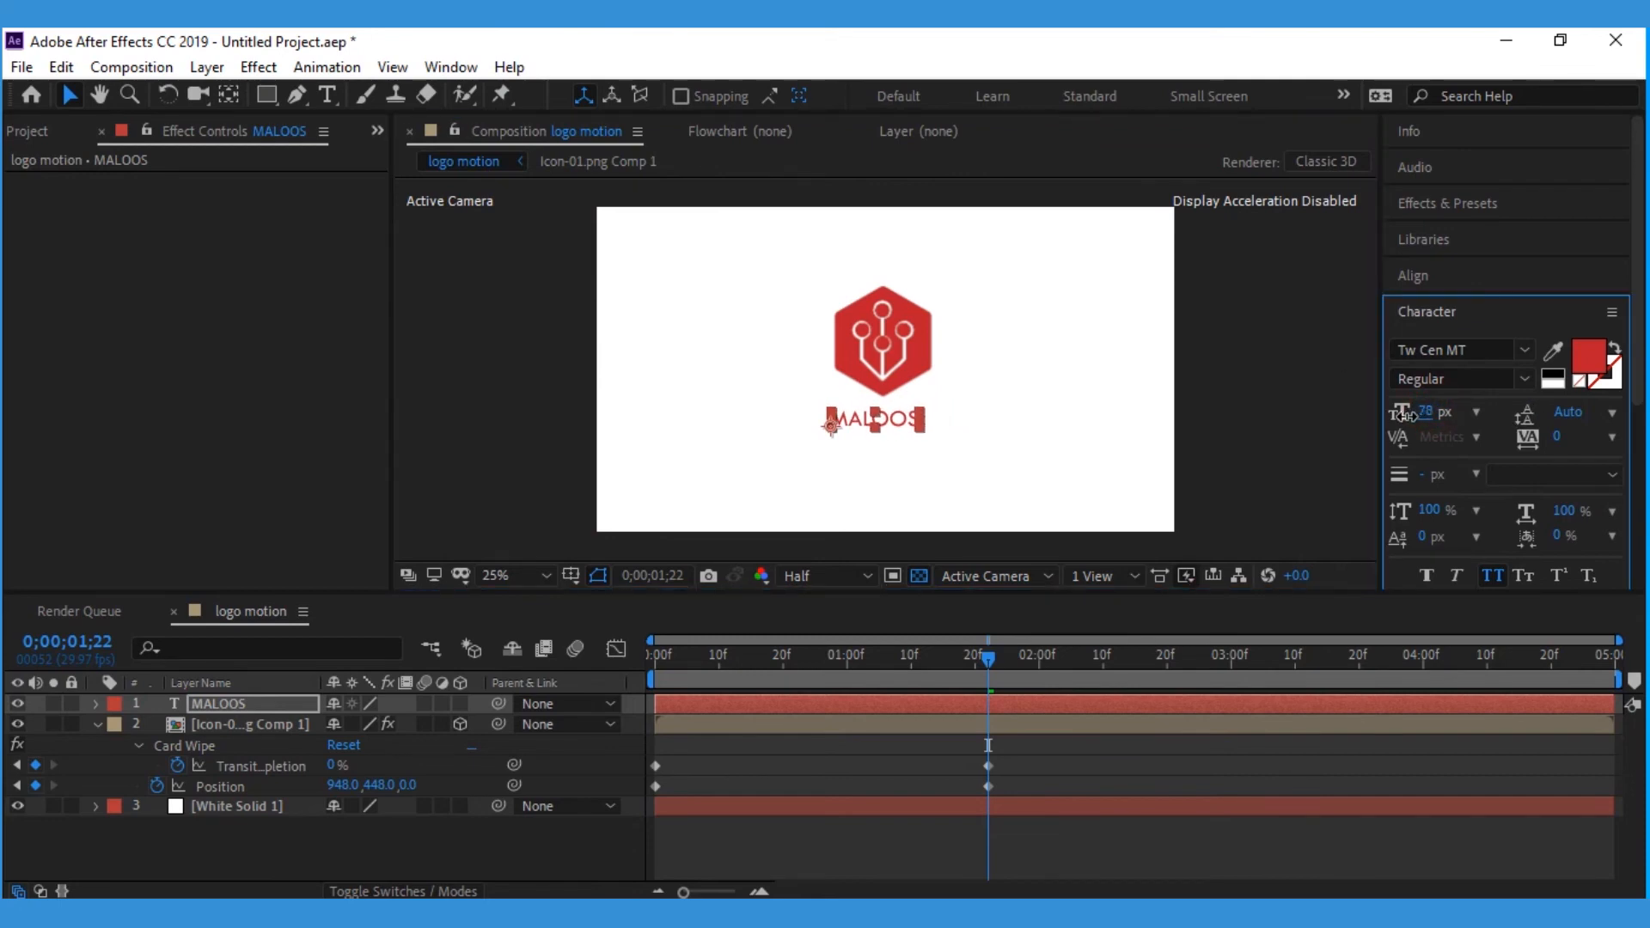
left_click(873, 427)
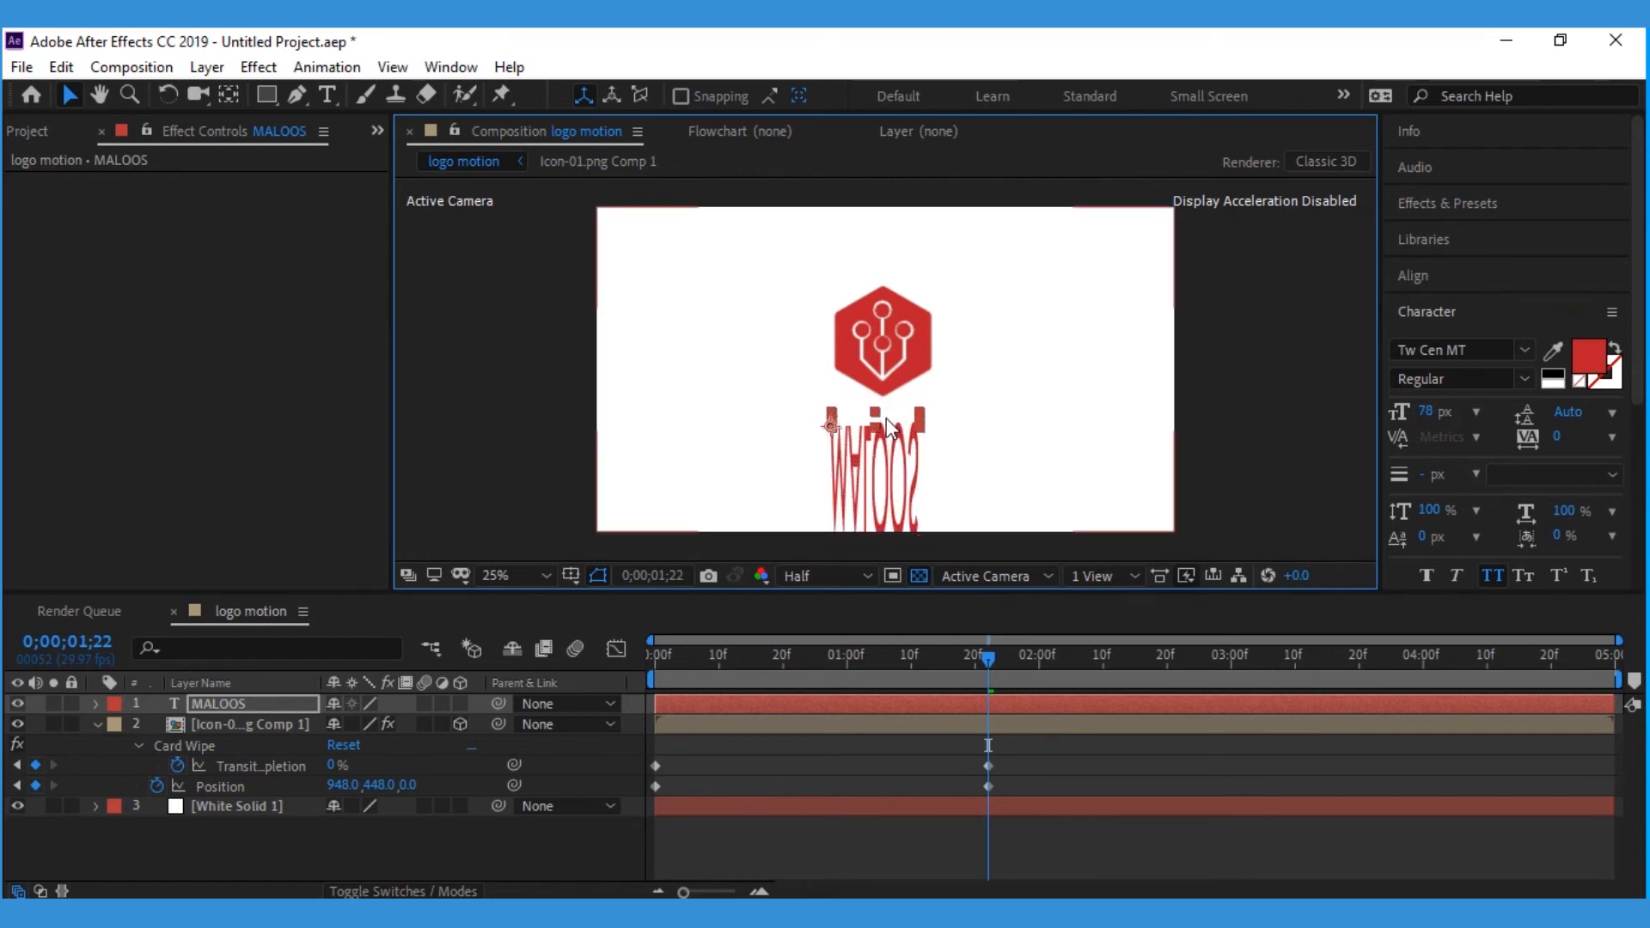
left_click_drag(887, 421, 894, 413)
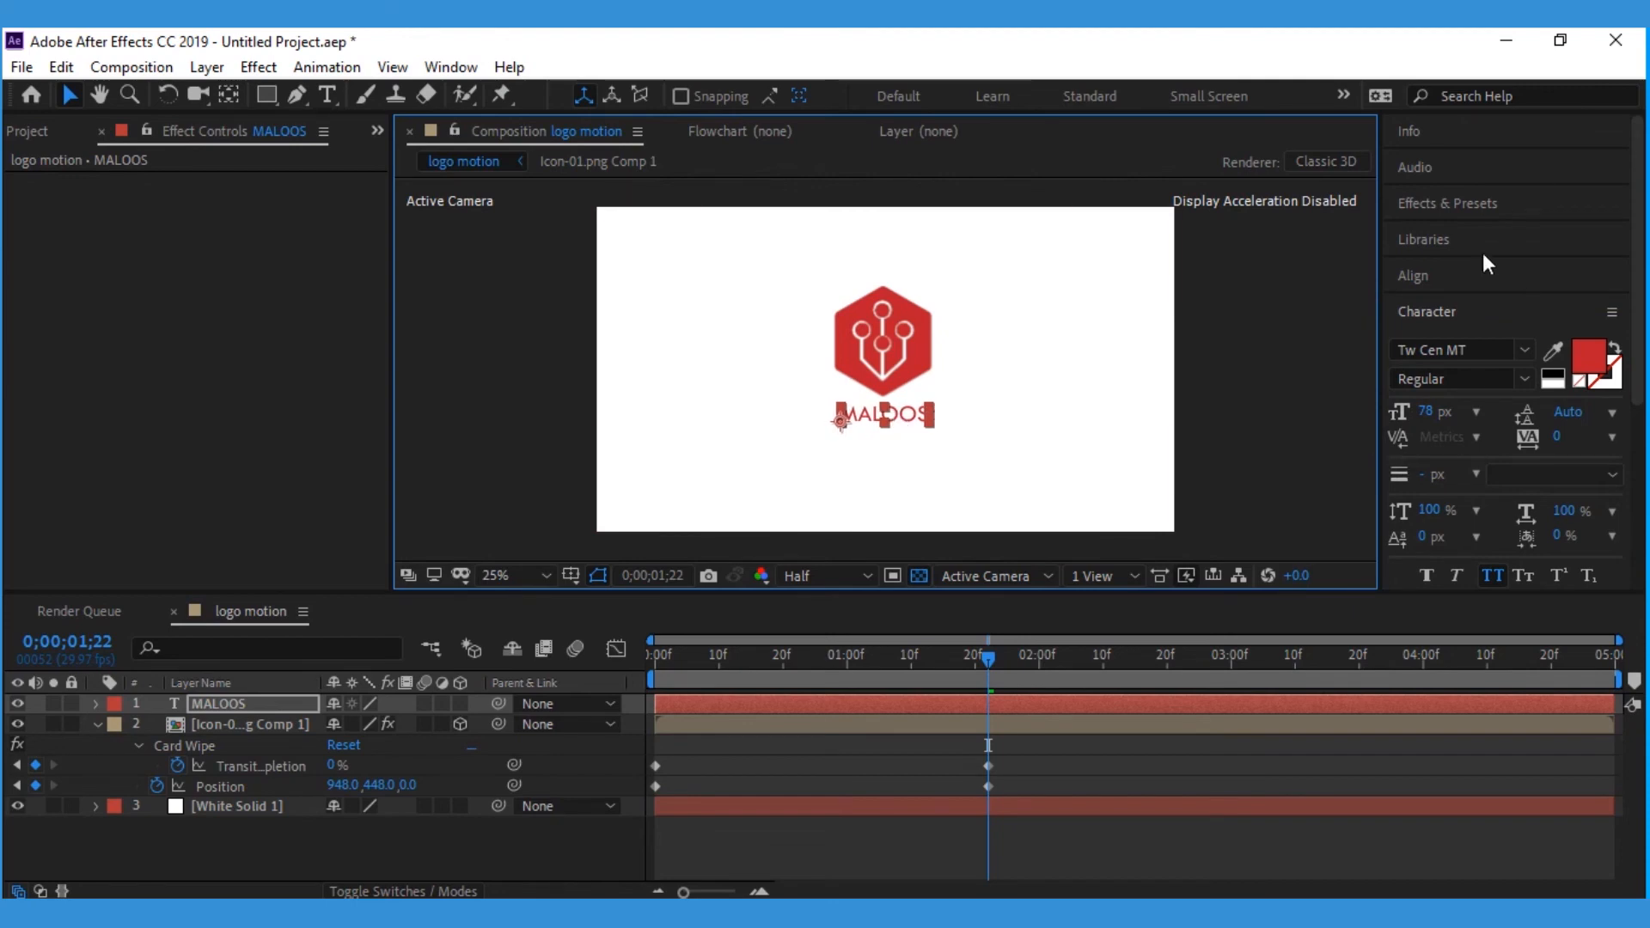
left_click(1451, 275)
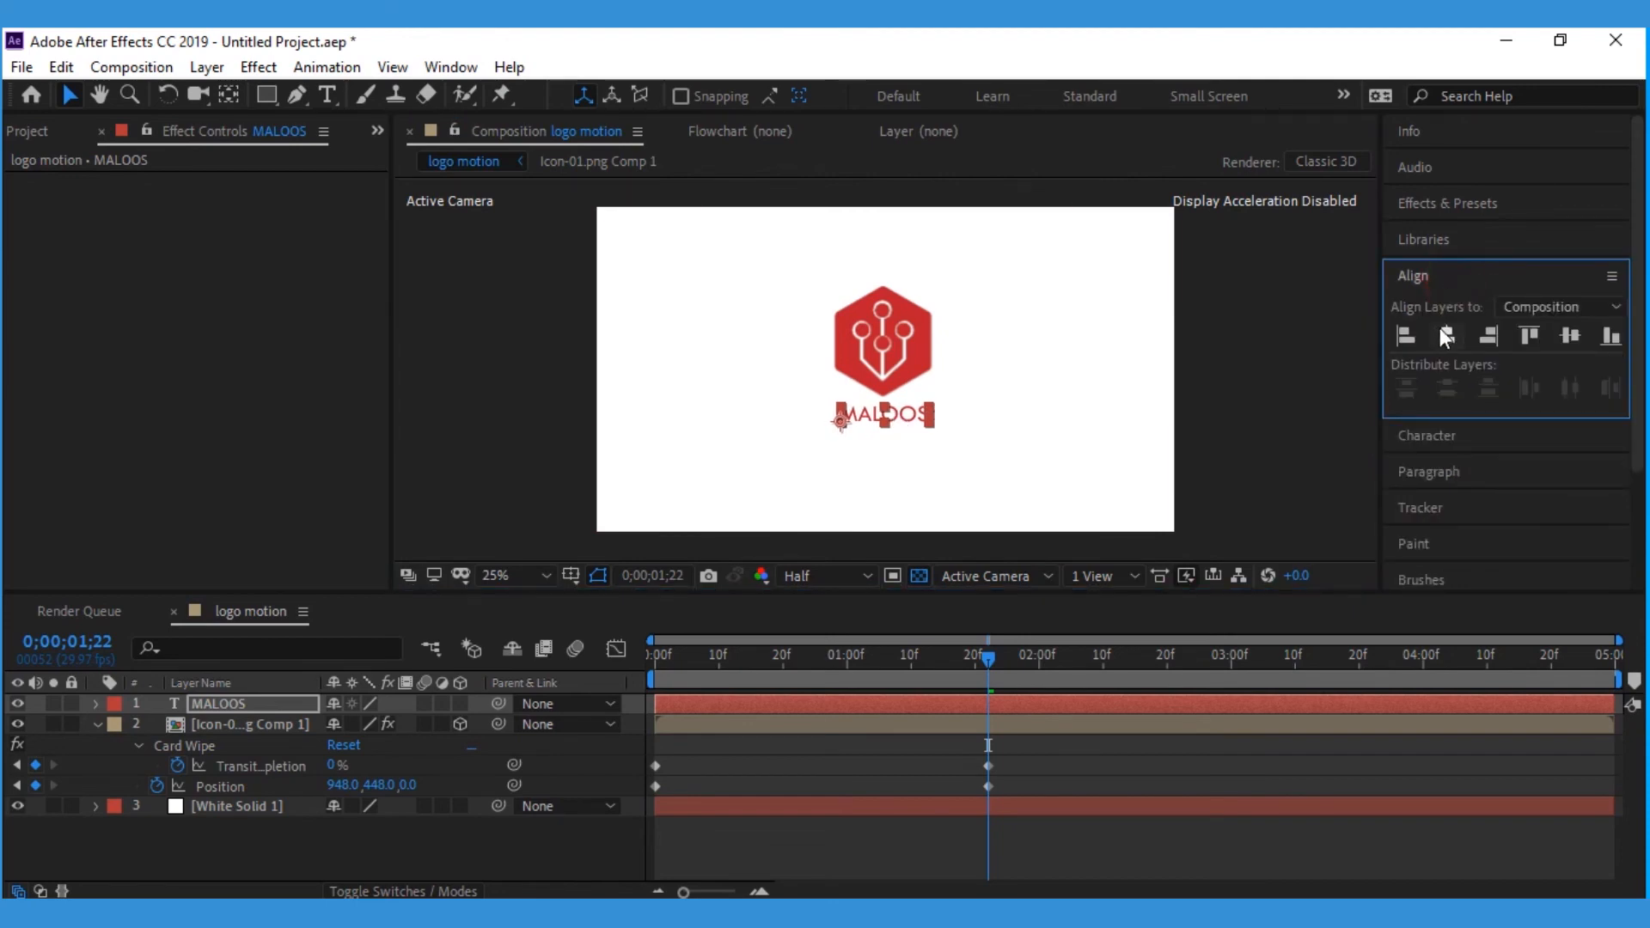
left_click(1448, 335)
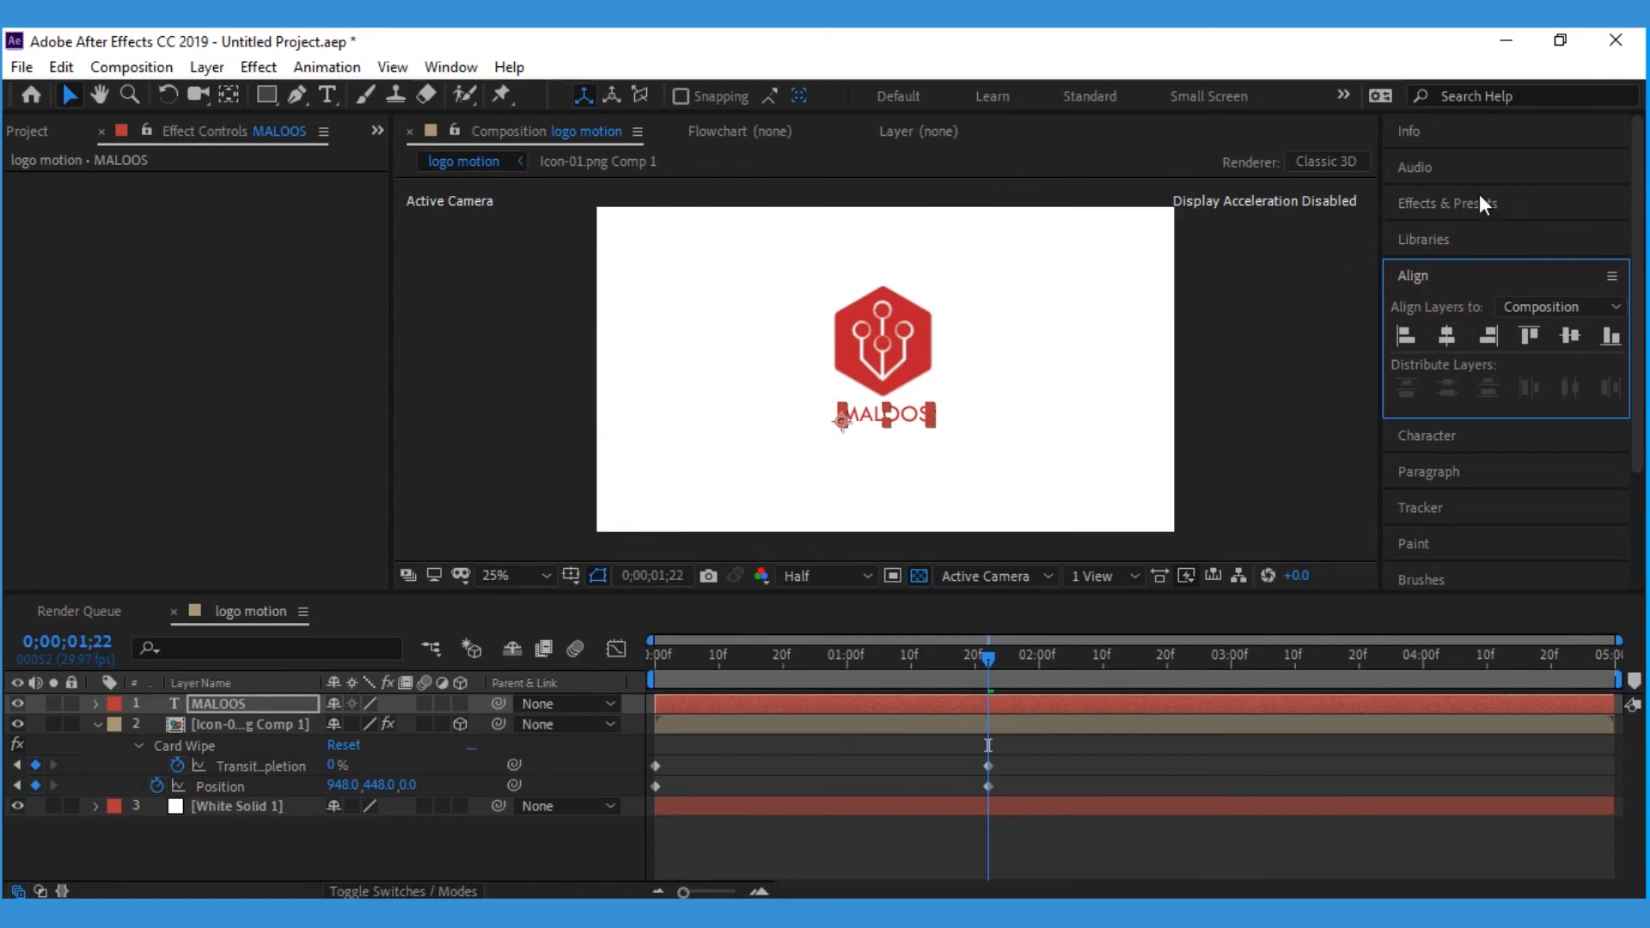
Find the 3D Basic Rotate Y Cascade preset, apply it to the MALOOS text at 0;00;01;22 and return to 0;00;00;00
left_click(1422, 202)
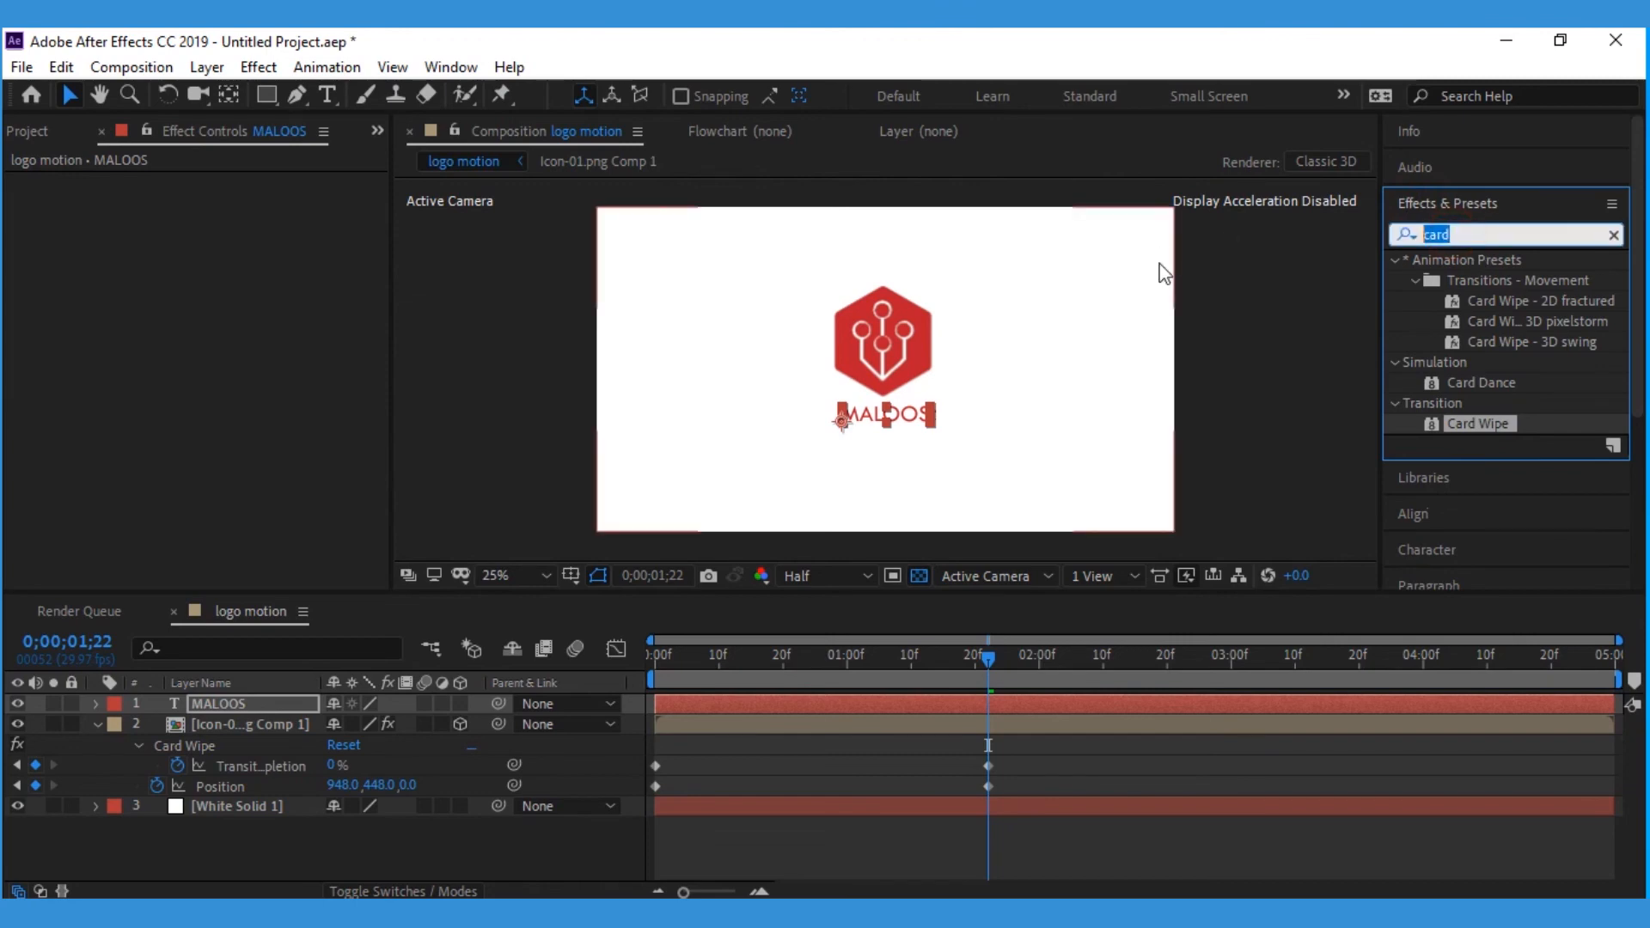
type("y ca")
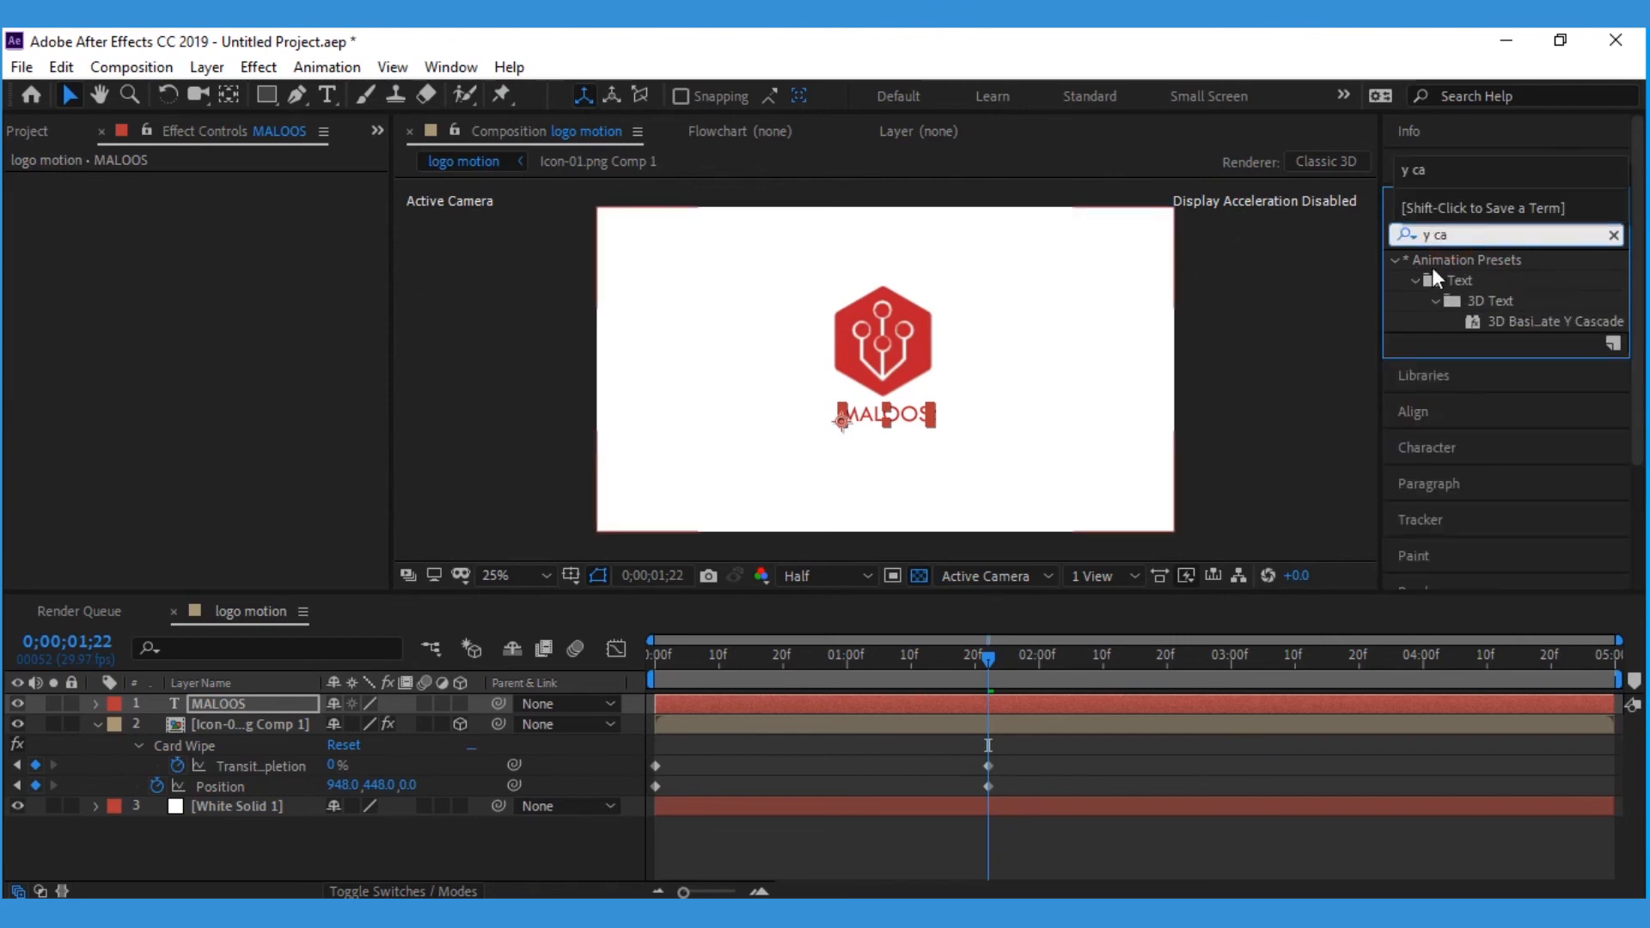
left_click(1523, 322)
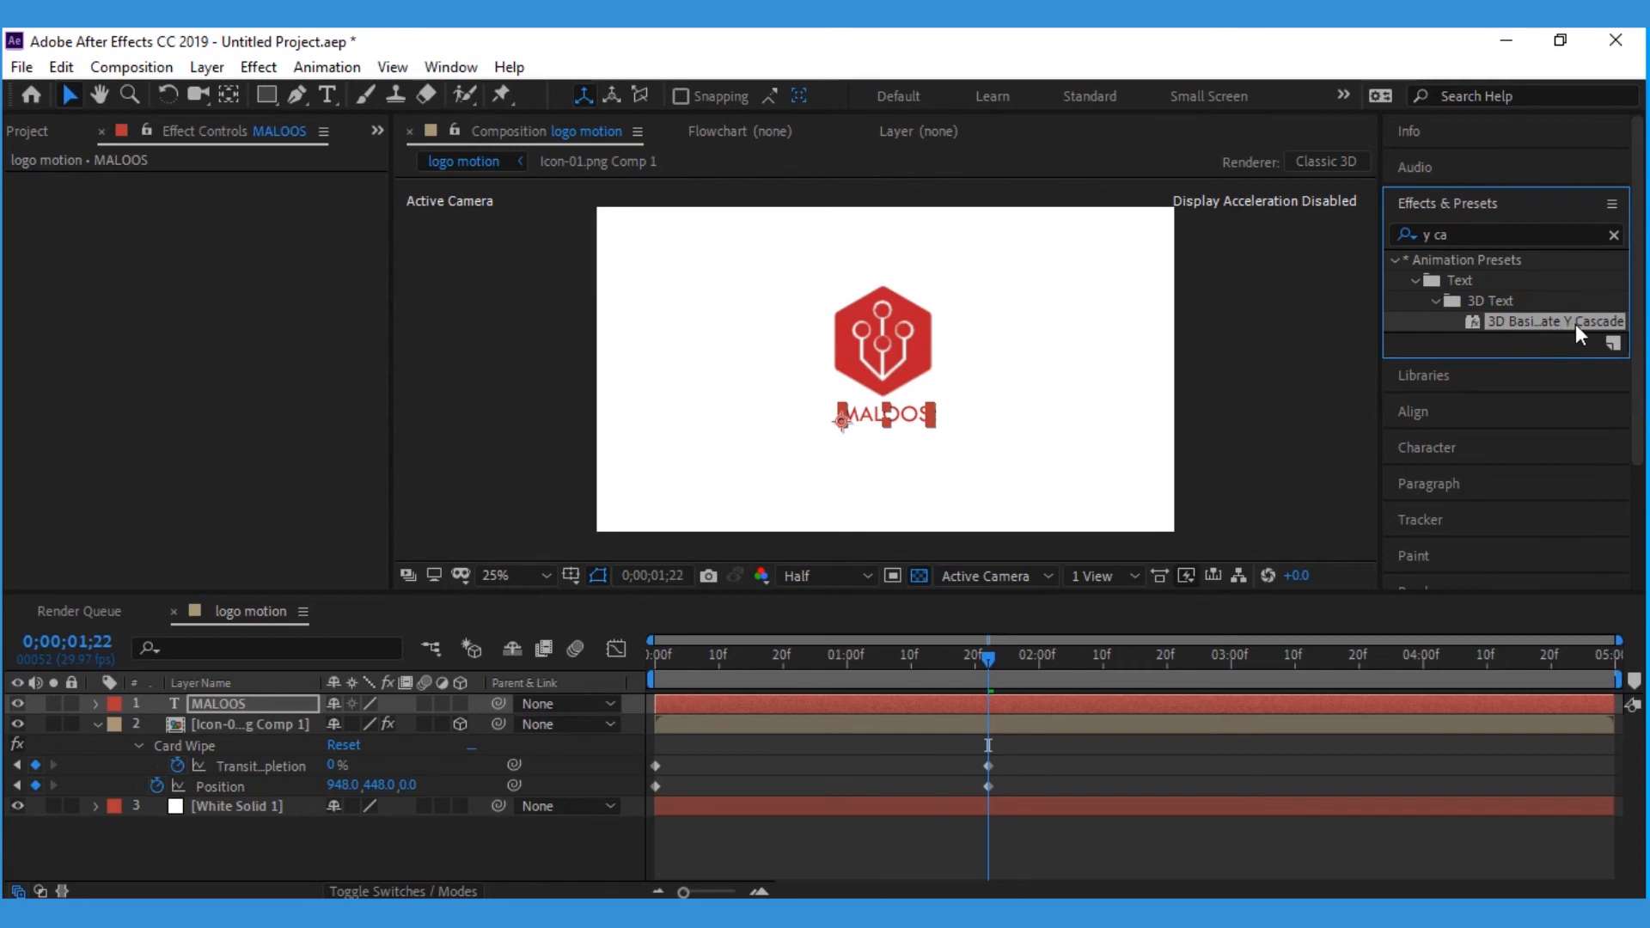
left_click_drag(1575, 323, 920, 414)
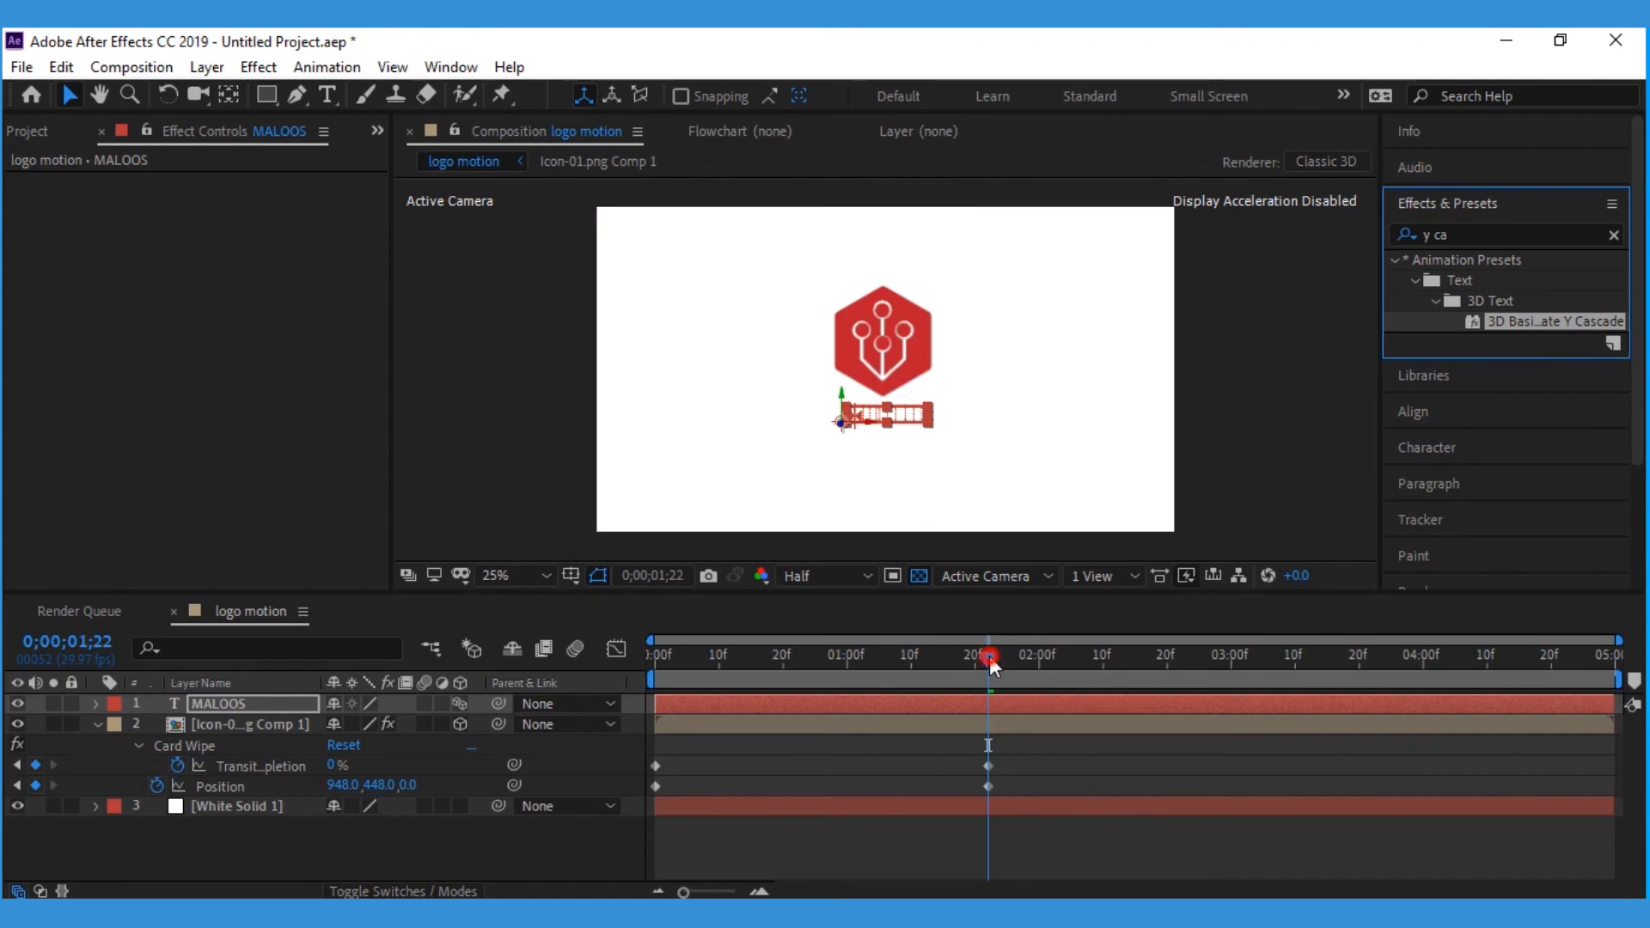
left_click(258, 725)
key("Home")
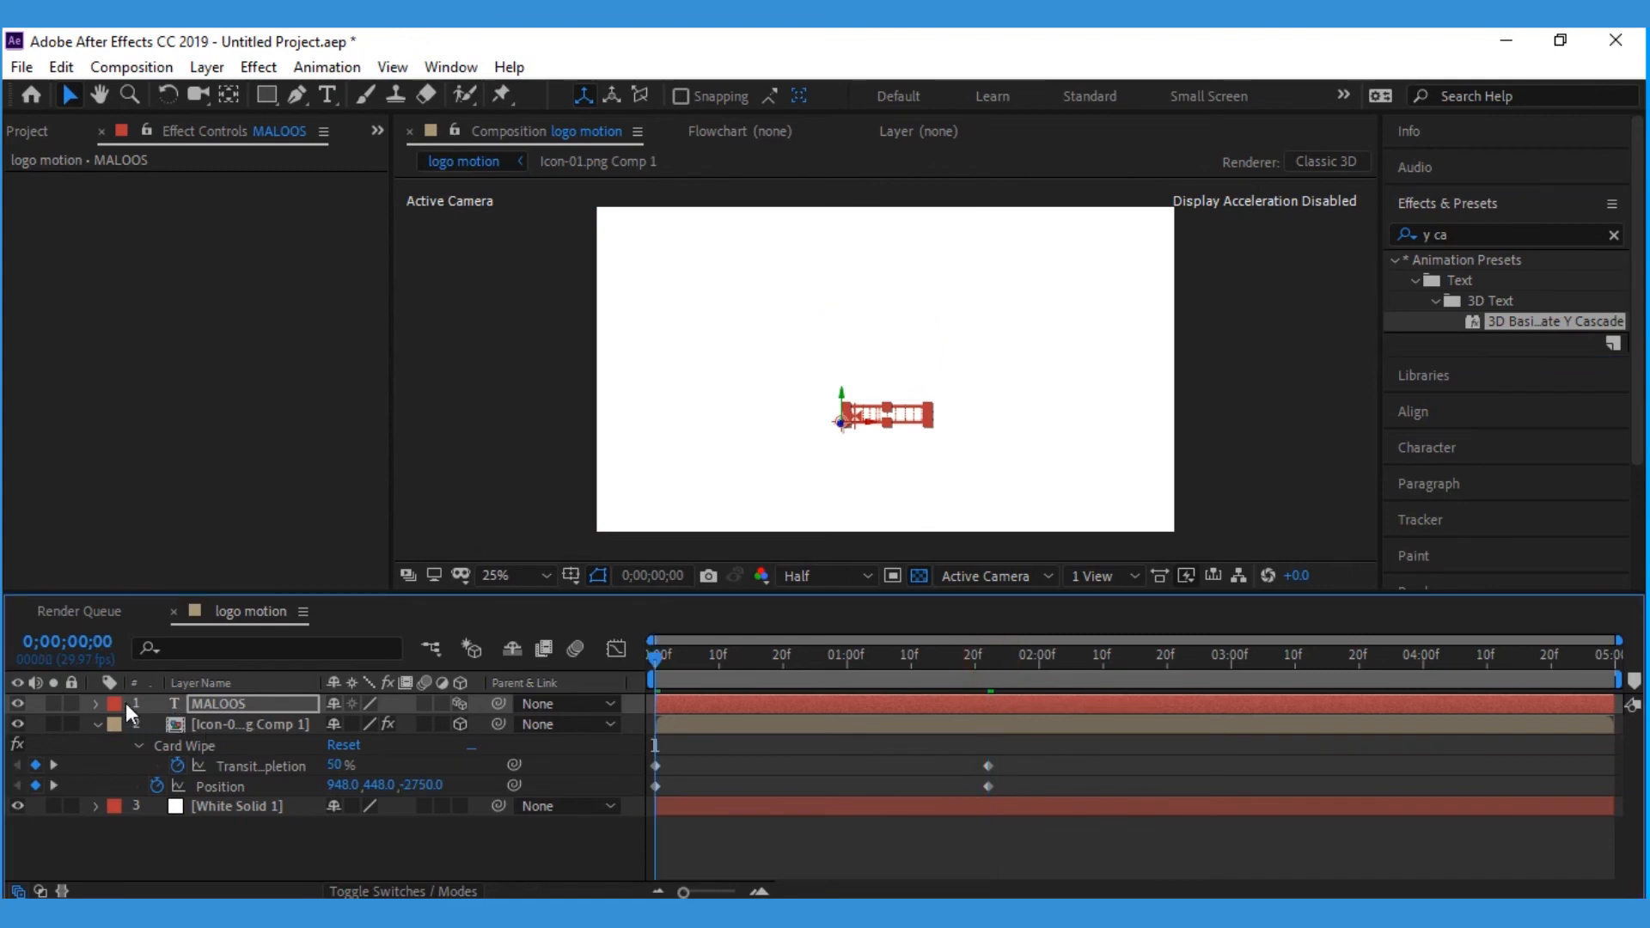
Select all Transition Completion and Position keyframes of the icon layer and apply Easy Ease to them
left_click(95, 703)
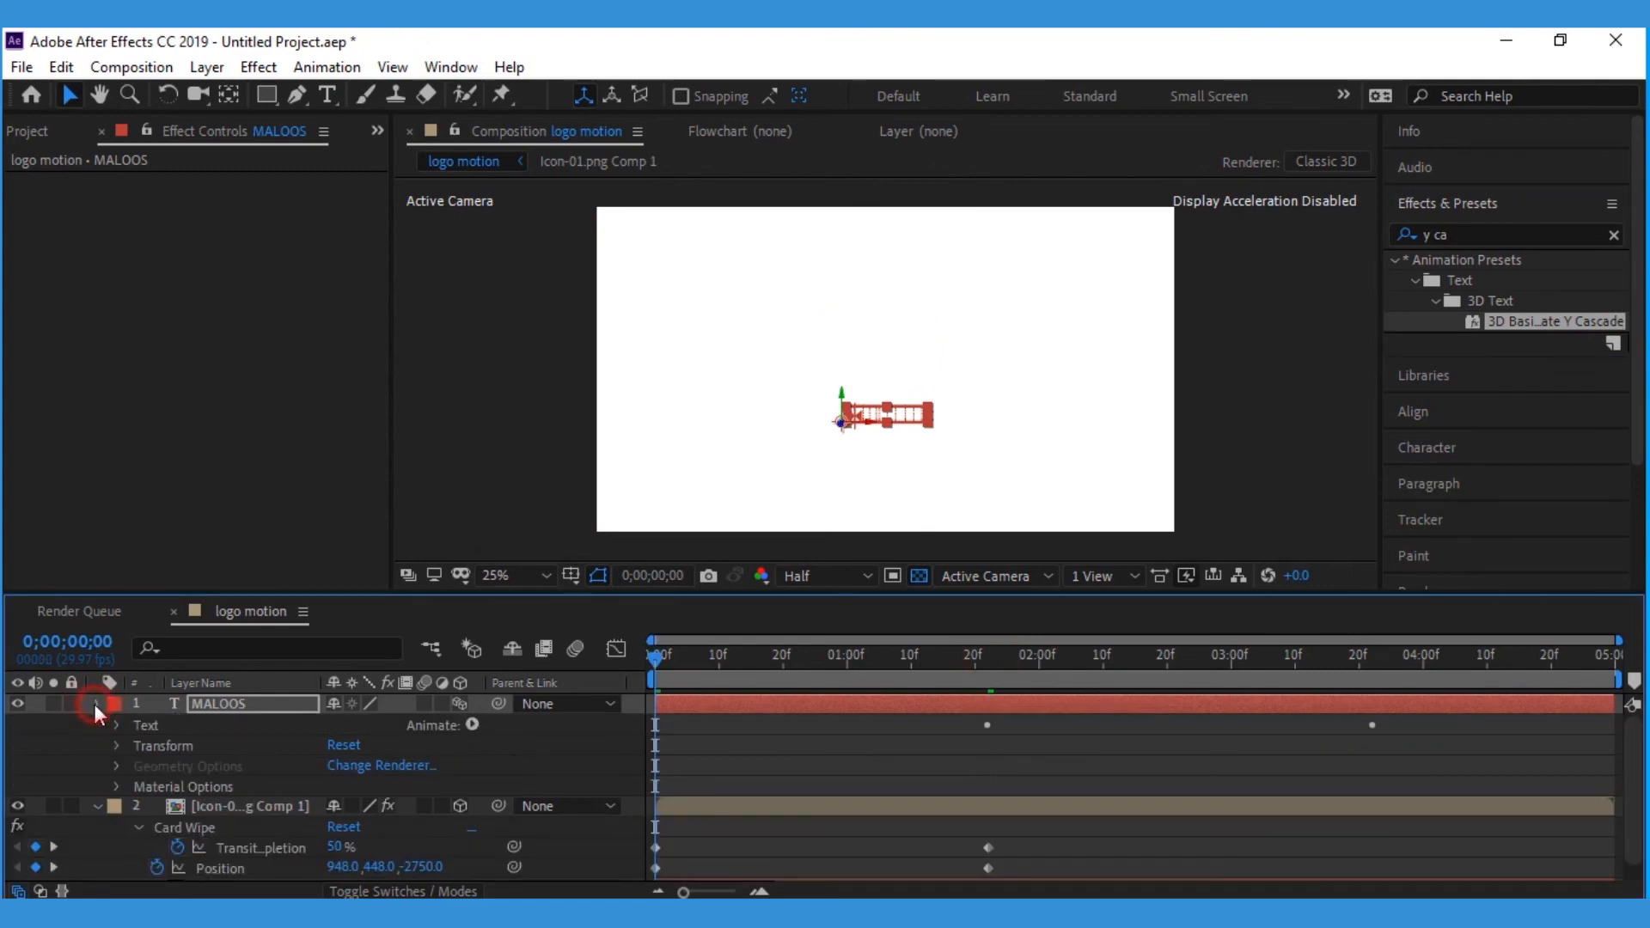
left_click(94, 704)
left_click_drag(1024, 751, 633, 788)
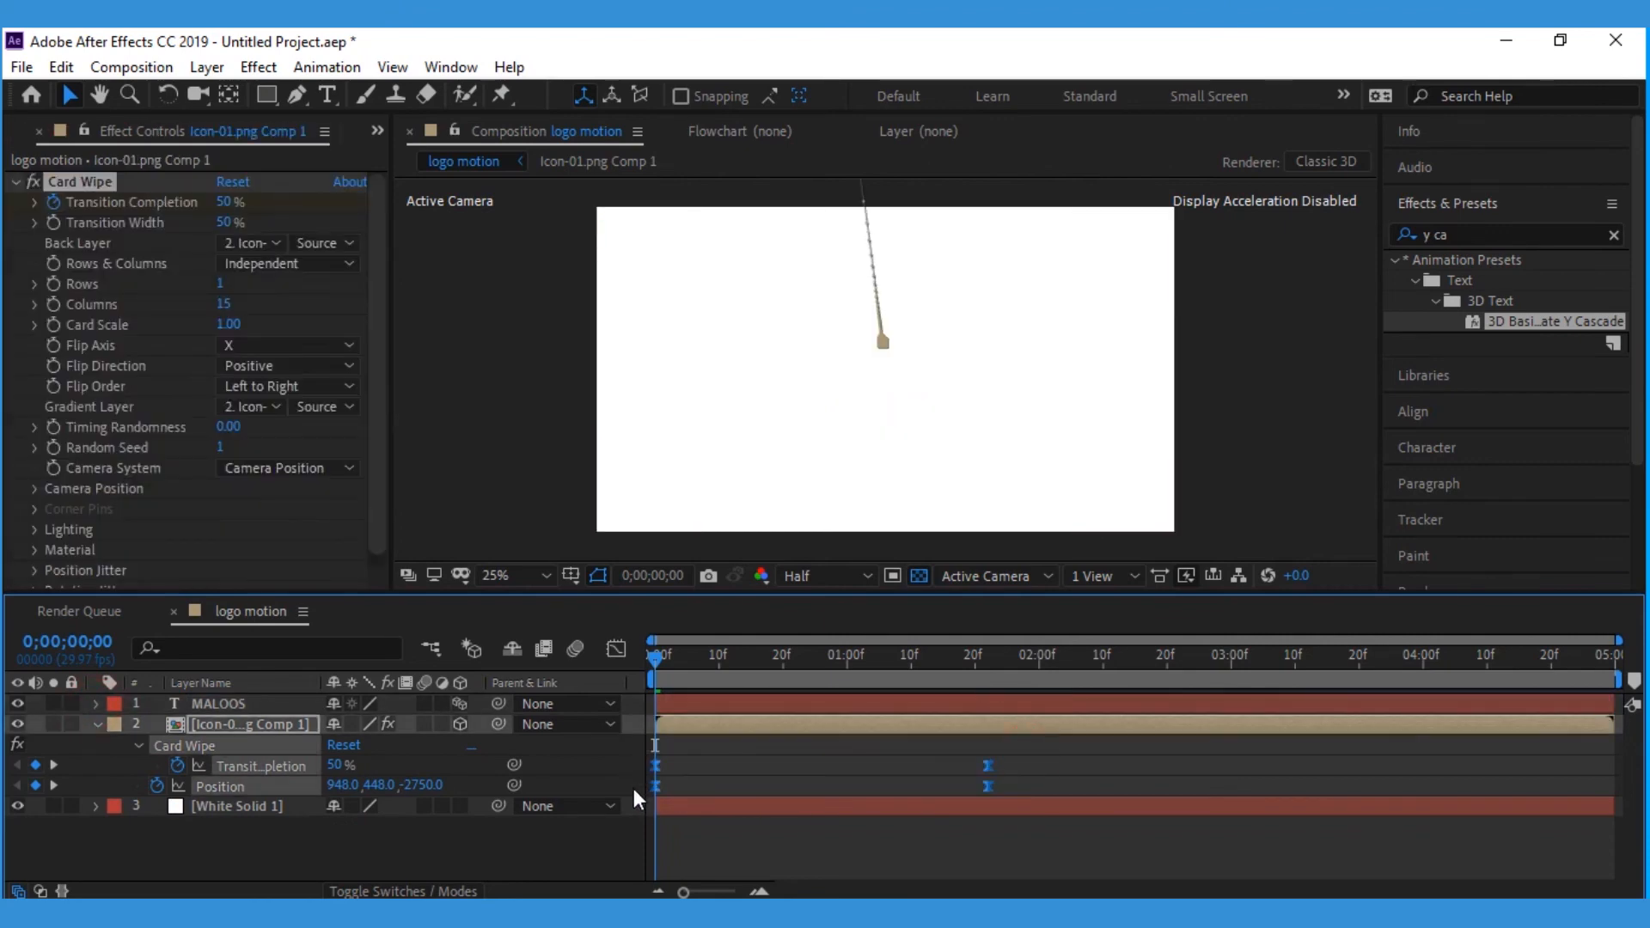
Check the MALOOS text layer's keyframes, deselect the icon's keyframes, and collapse the properties of both layers
left_click(95, 703)
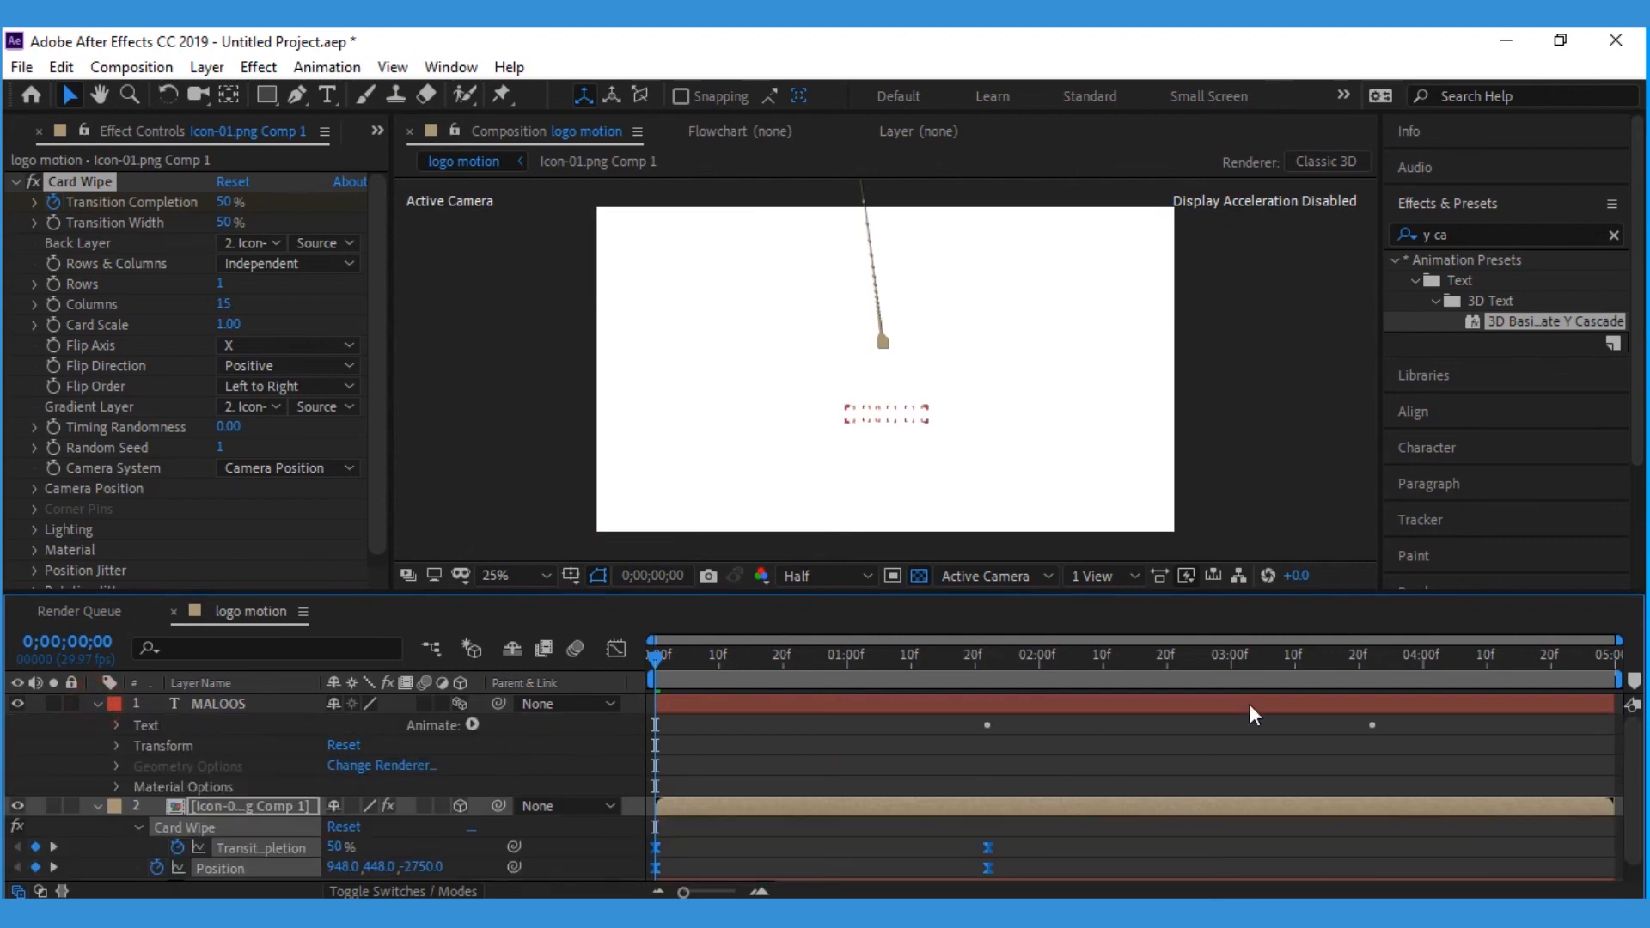
left_click(1385, 726)
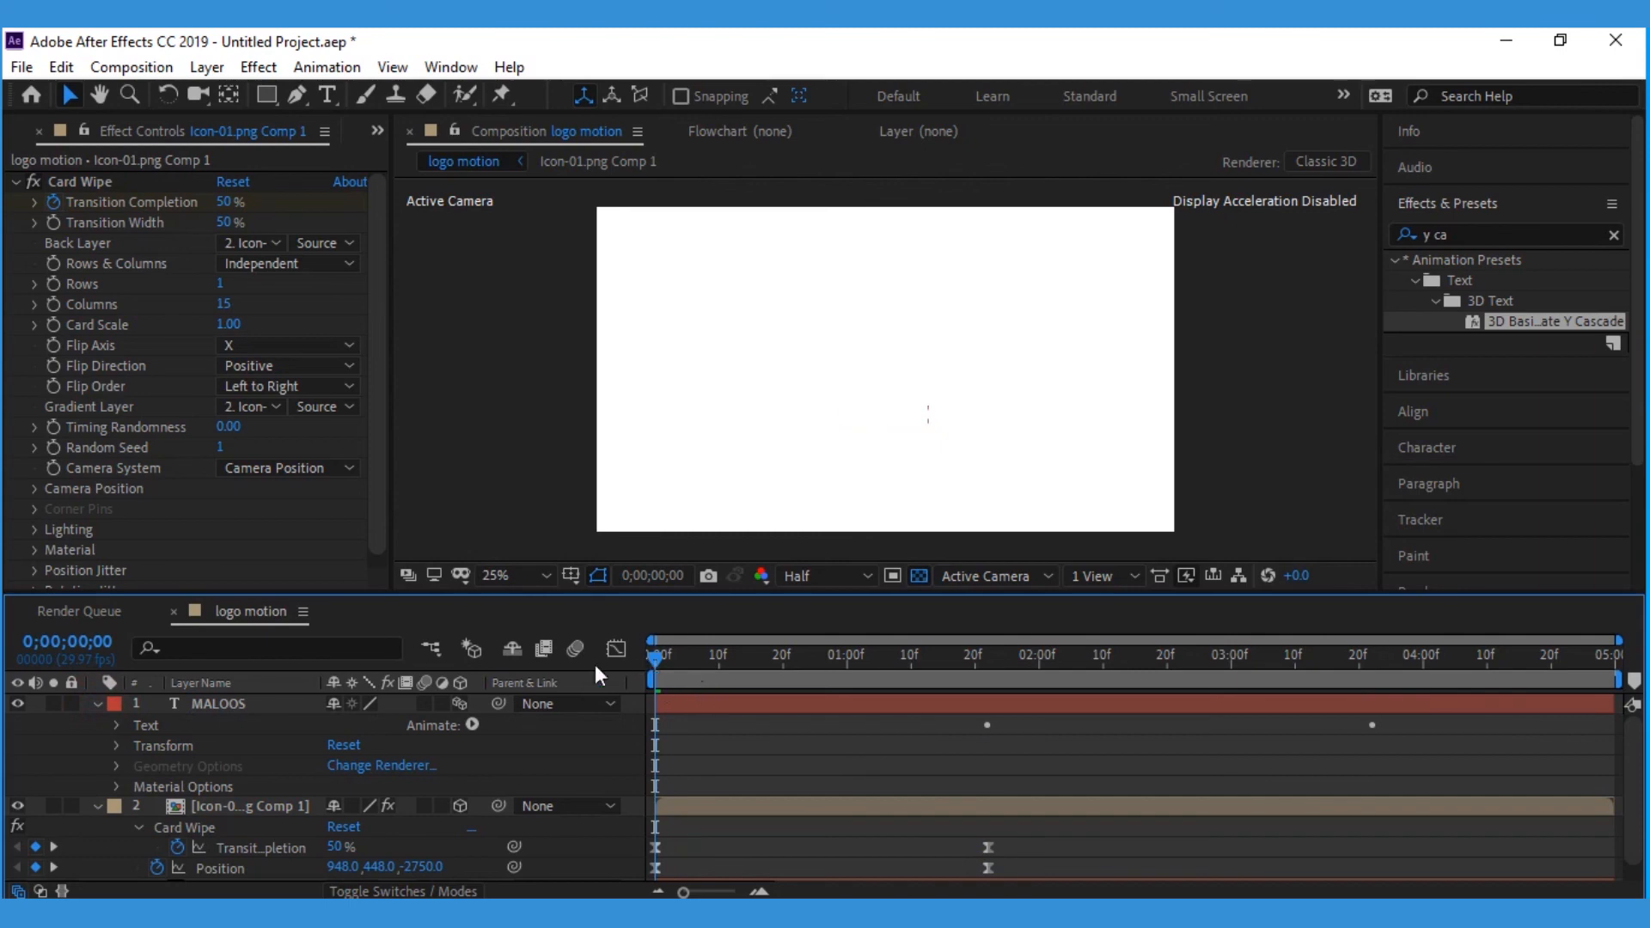
left_click(97, 703)
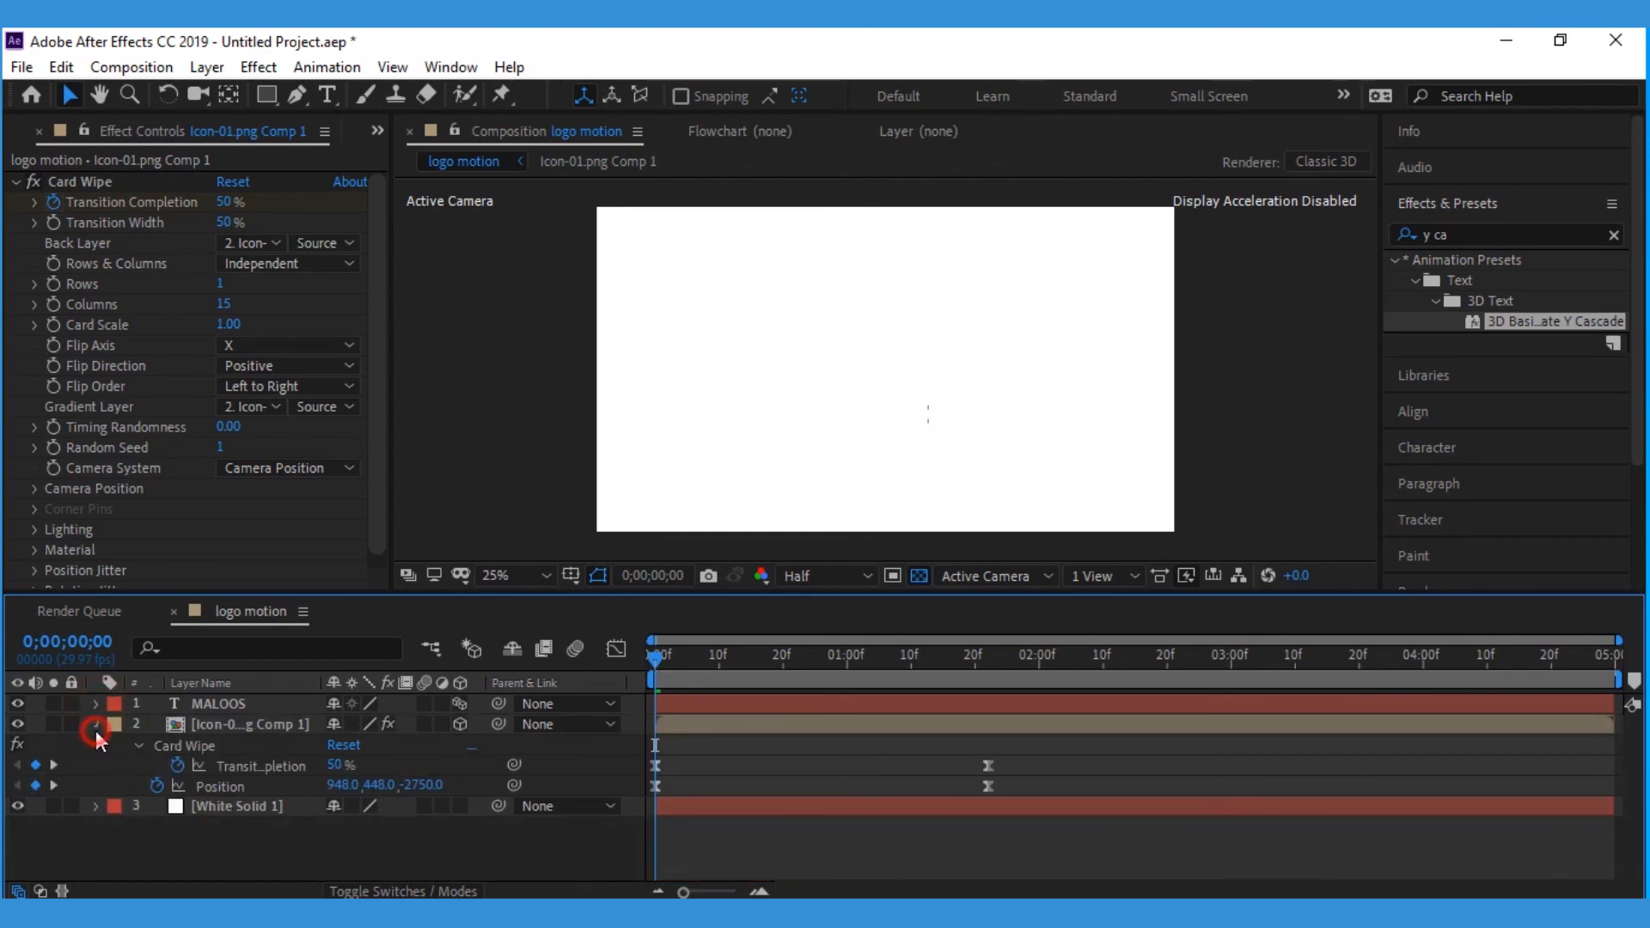
left_click(97, 725)
Preview the complete logo animation from 0;00;00;00 and show the project's item list
key("space")
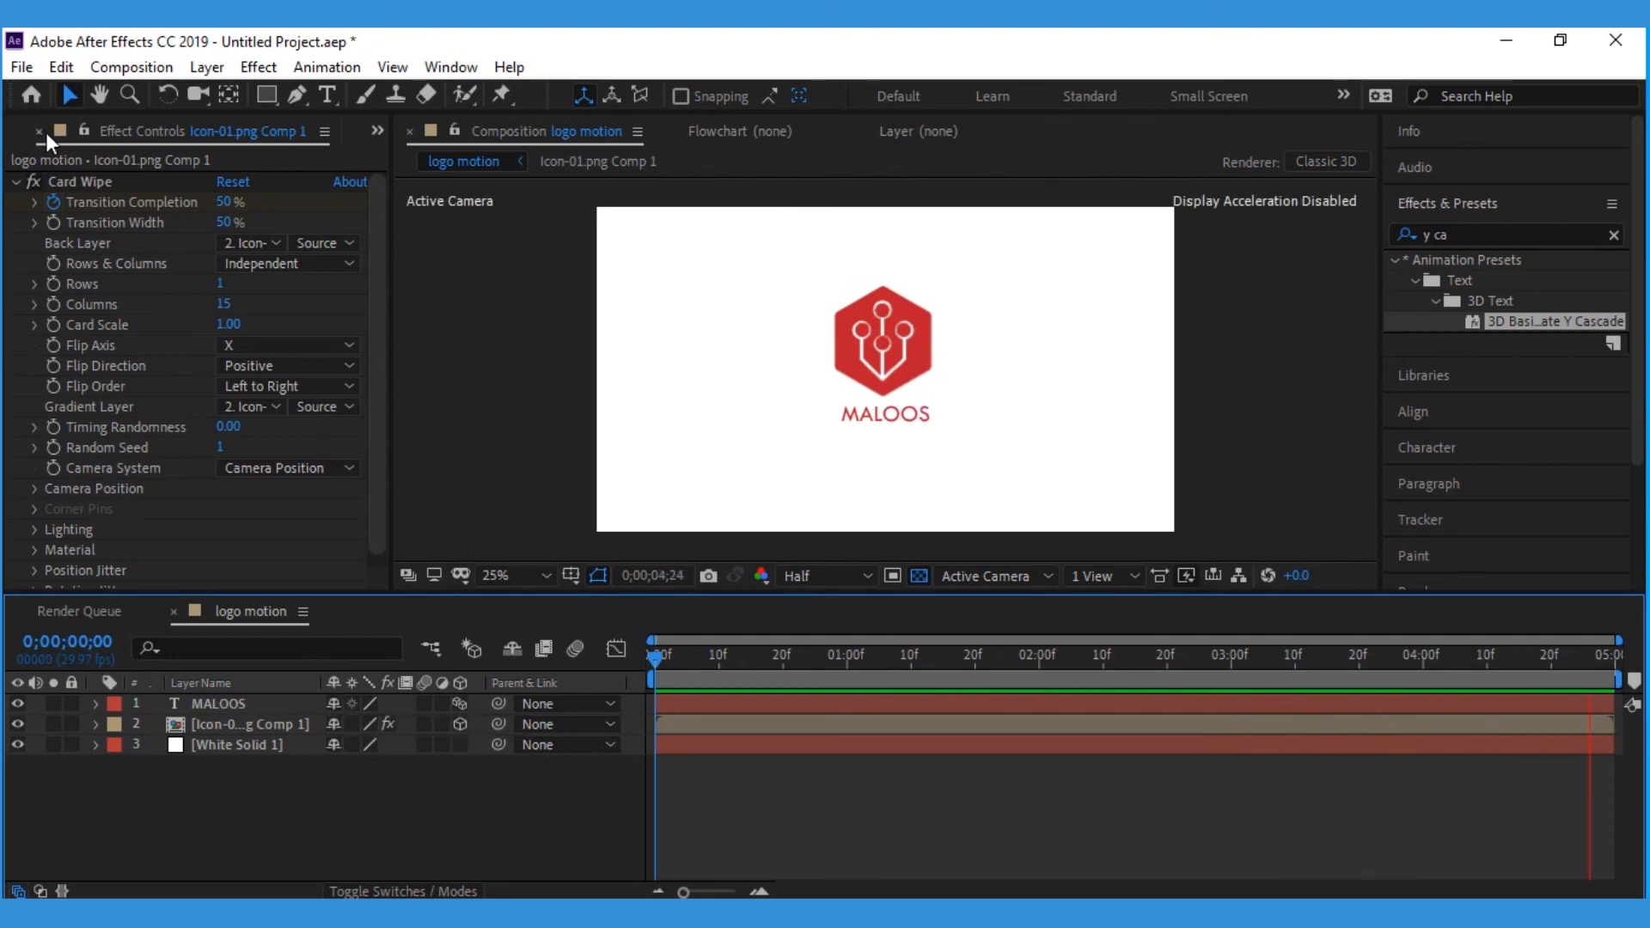
left_click(378, 134)
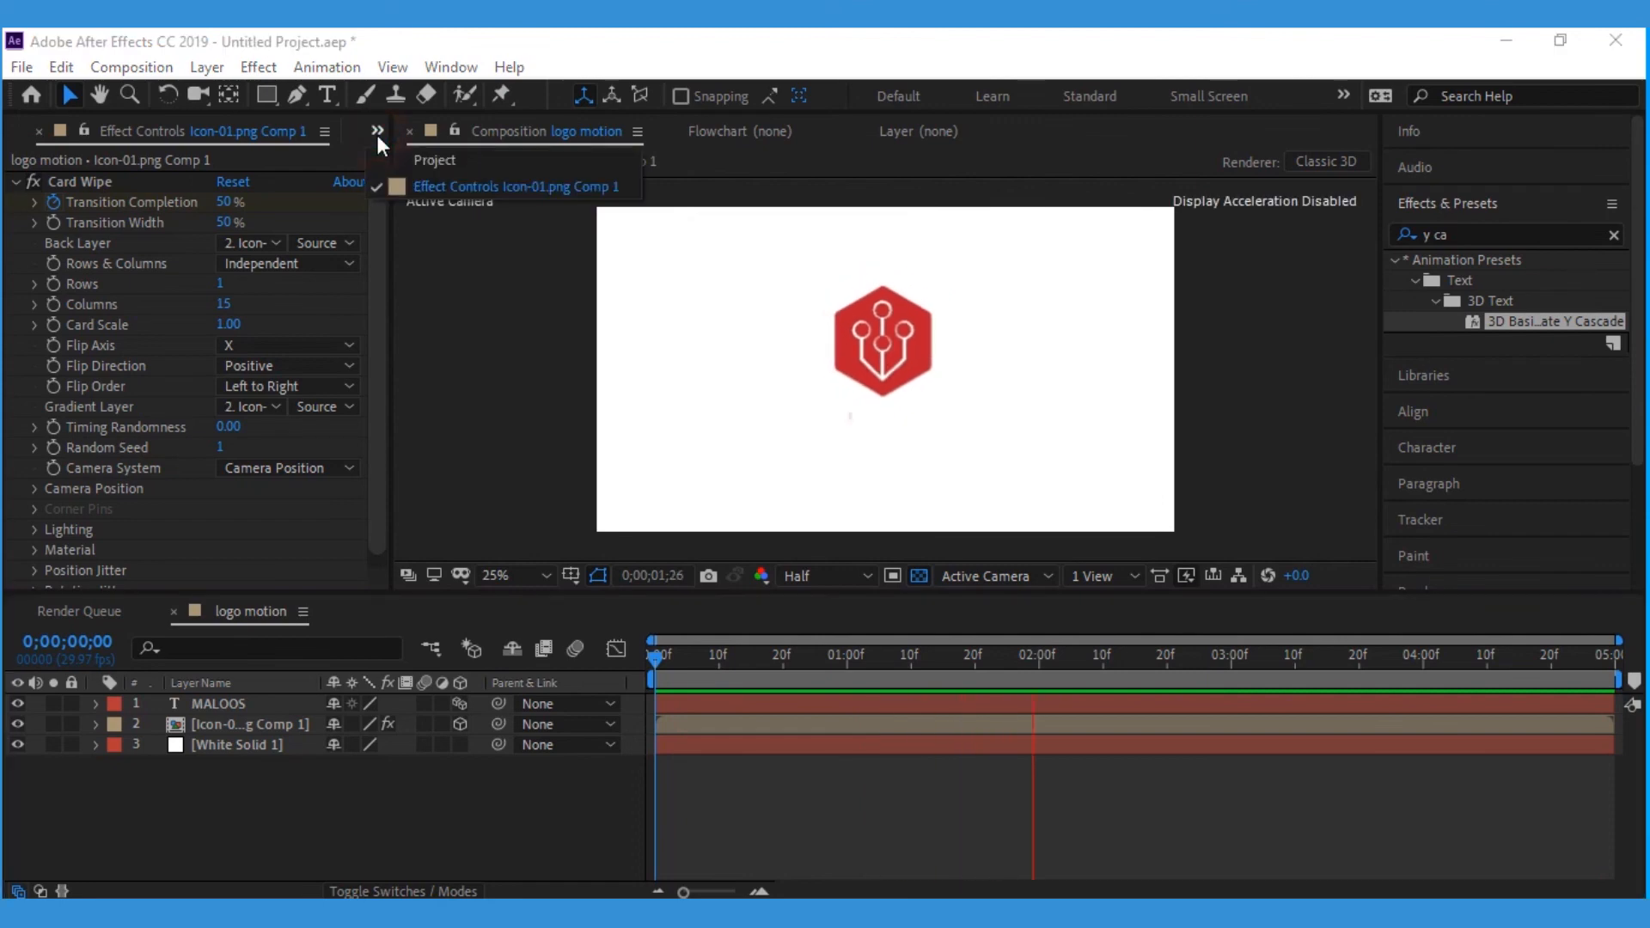
left_click(390, 160)
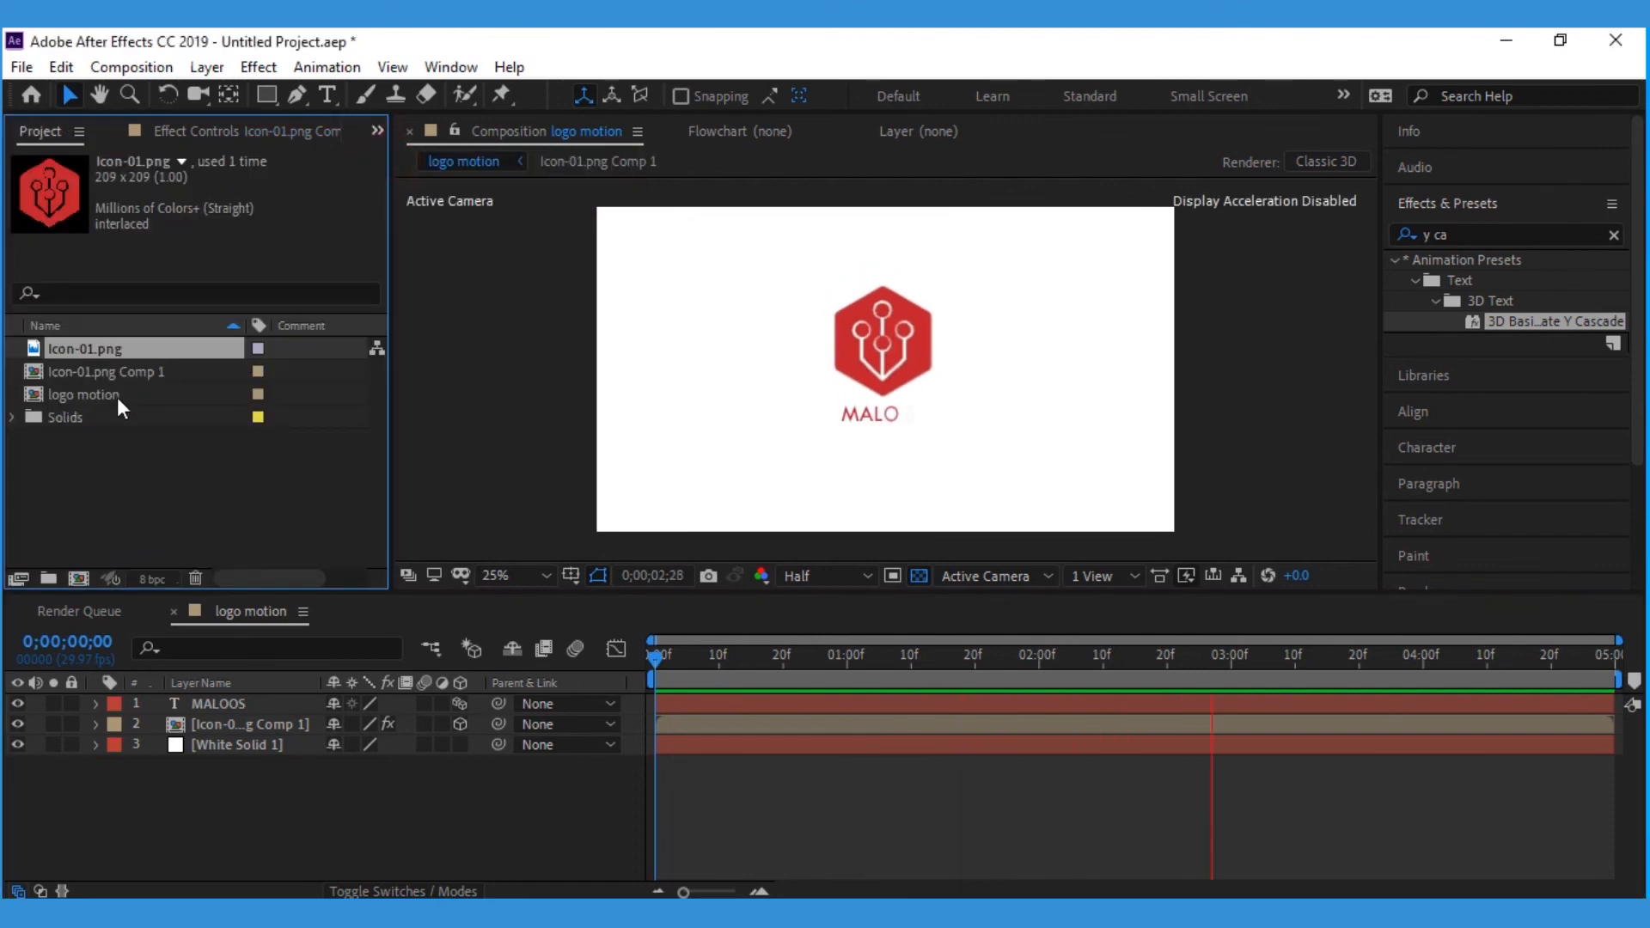